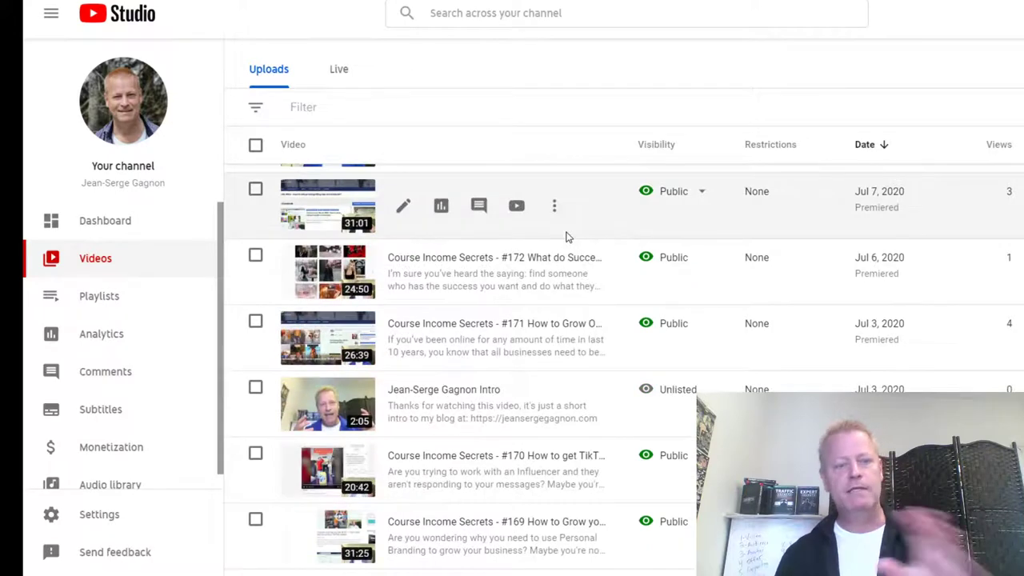
- Scroll the YouTube Studio Uploads list back to the top
{"action": "scroll", "coordinate": [566, 237], "scroll_direction": "up", "scroll_amount": 10}
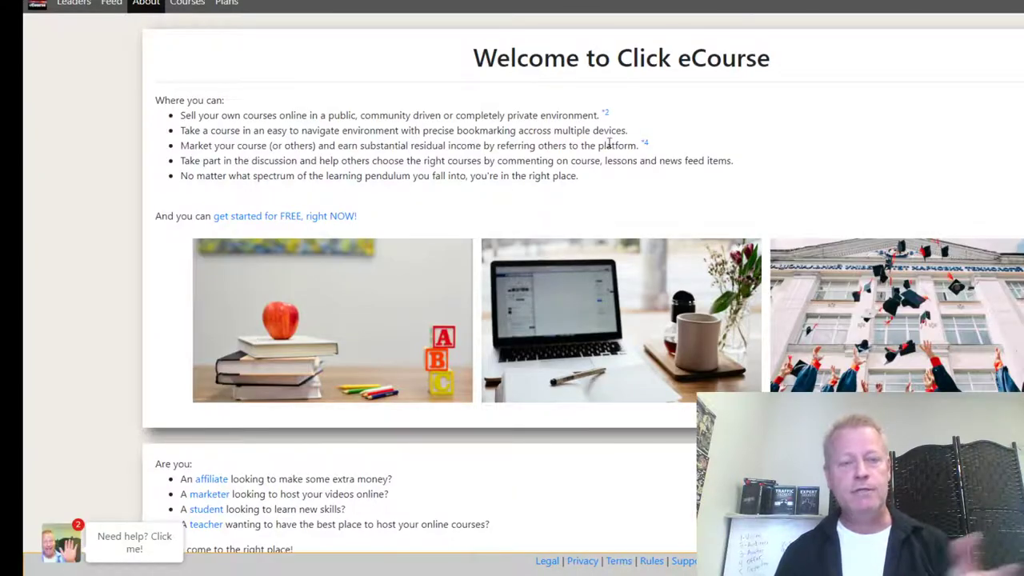
{"action": "scroll", "coordinate": [635, 146], "scroll_direction": "down", "scroll_amount": 10}
{"action": "scroll", "coordinate": [373, 263], "scroll_direction": "down", "scroll_amount": 4}
{"action": "scroll", "coordinate": [373, 260], "scroll_direction": "up", "scroll_amount": 5}
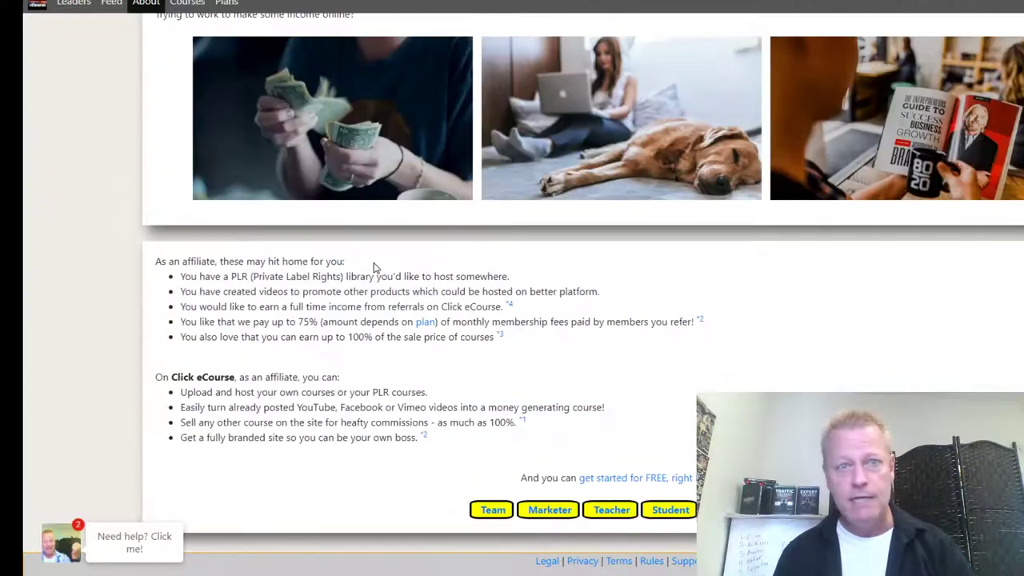
{"action": "scroll", "coordinate": [373, 267], "scroll_direction": "up", "scroll_amount": 8}
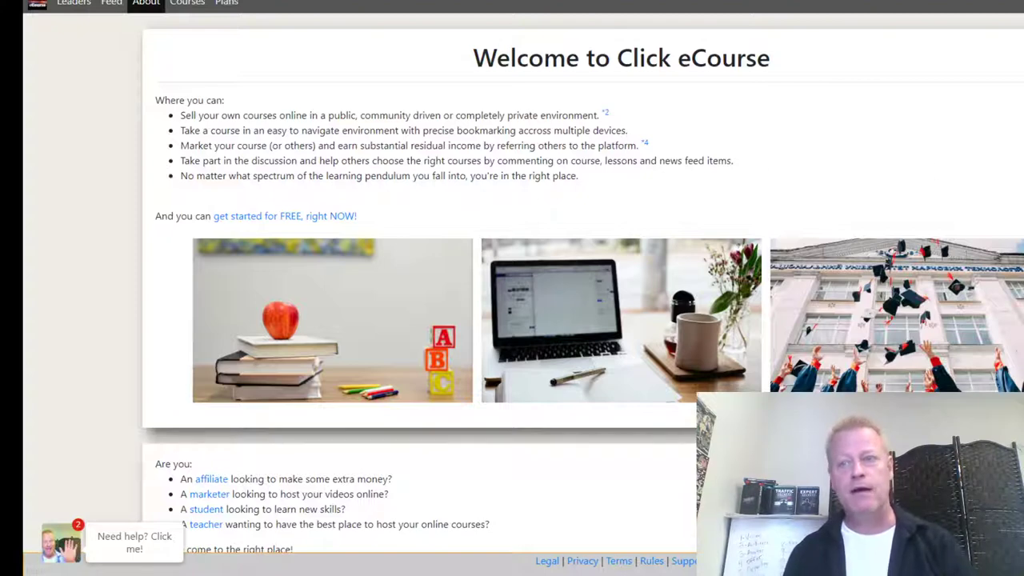
- Sign in to Click eCourse through Register's Login Instead option, using the autofilled credentials
{"action": "left_click", "coordinate": [285, 216]}
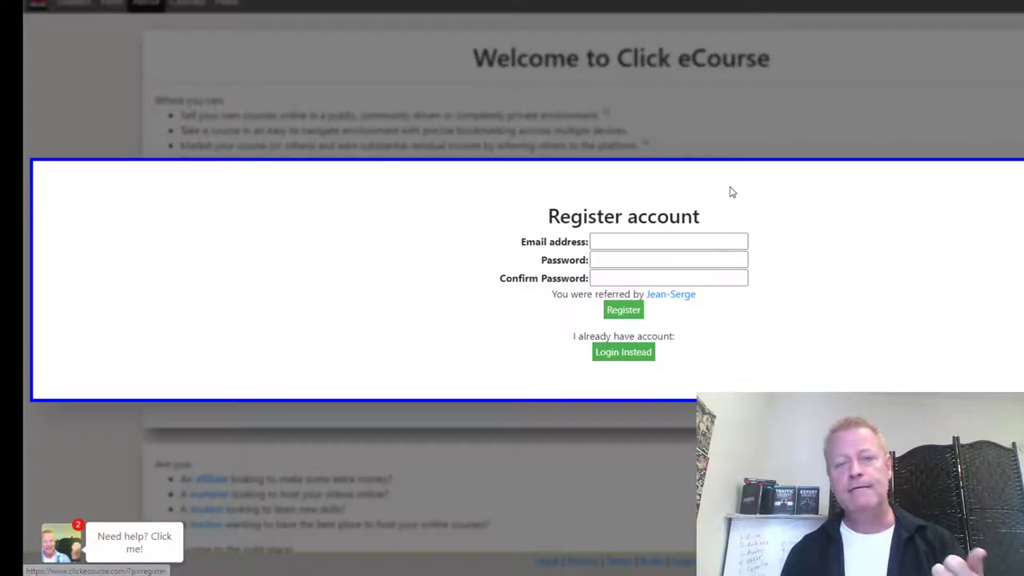
{"action": "left_click", "coordinate": [645, 243]}
{"action": "left_click", "coordinate": [528, 262]}
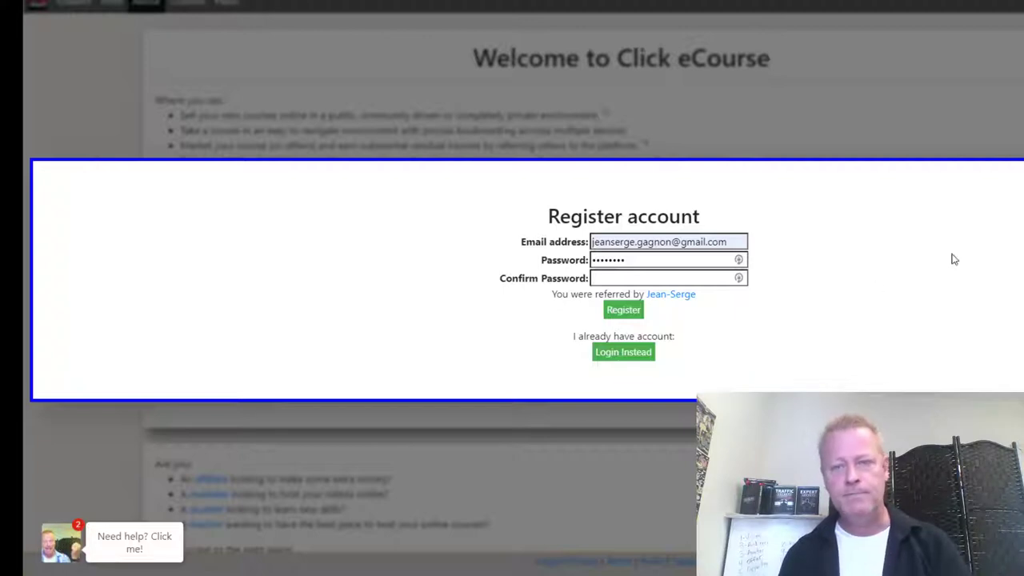
{"action": "left_click", "coordinate": [631, 354]}
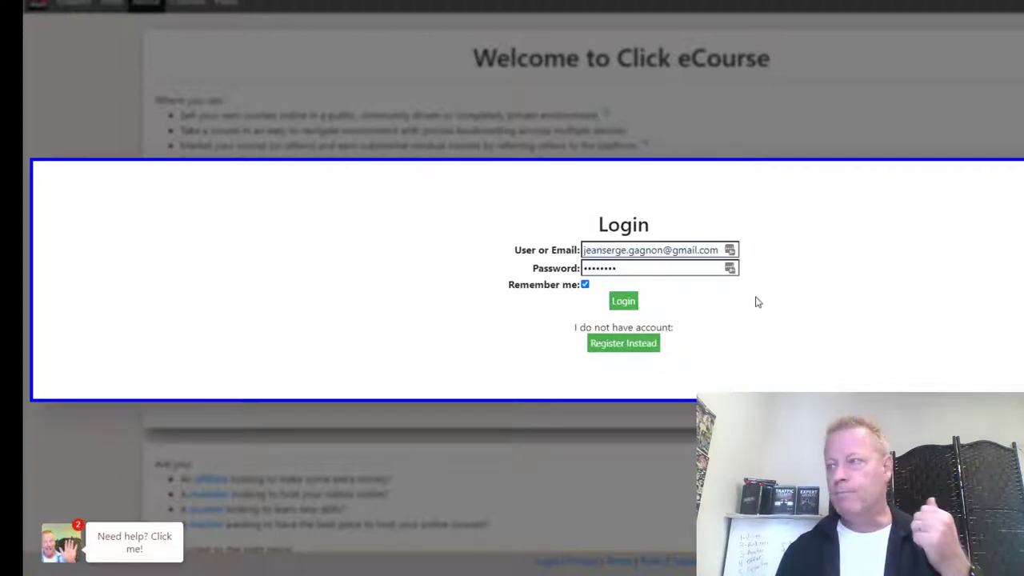
{"action": "left_click", "coordinate": [633, 302]}
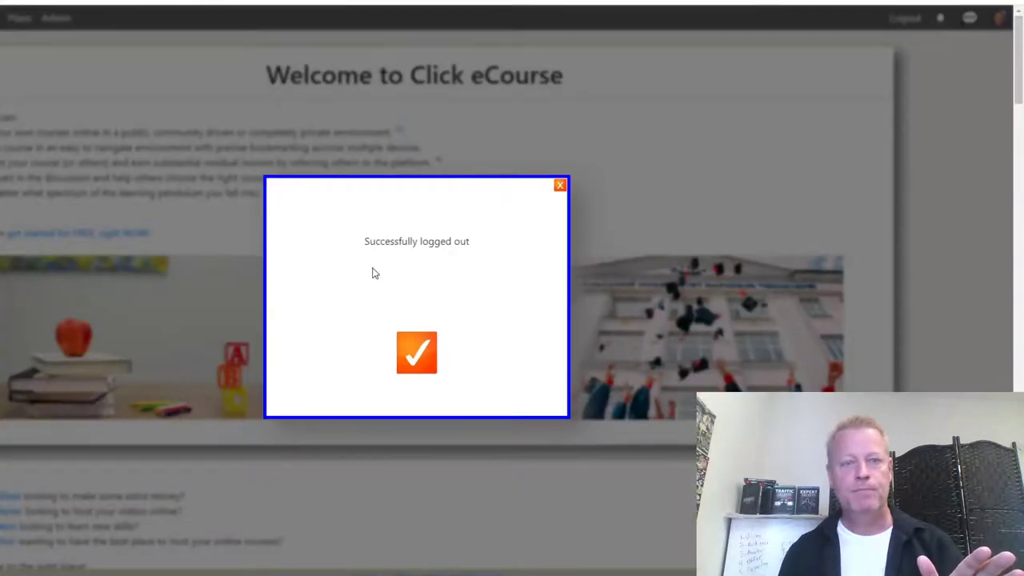
- Dismiss the logged-out notice and log back in from the top-bar Login form
{"action": "left_click", "coordinate": [416, 351]}
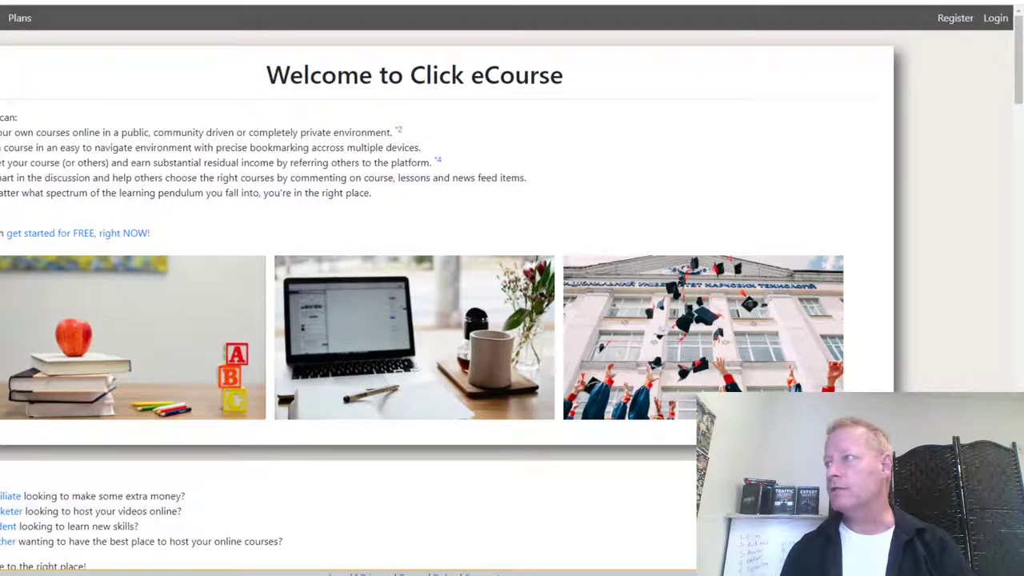
{"action": "left_click", "coordinate": [952, 32]}
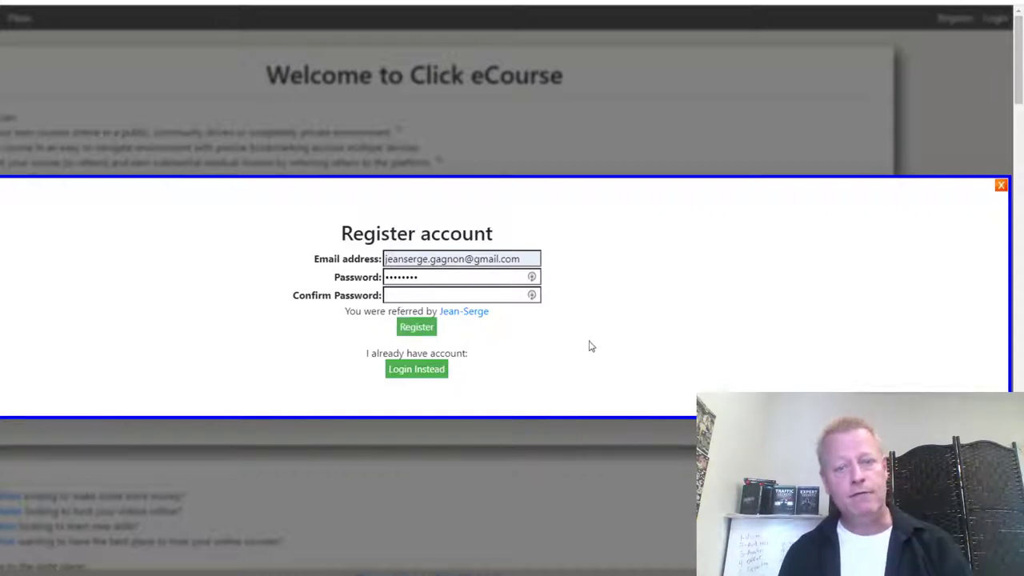
{"action": "left_click", "coordinate": [1000, 185]}
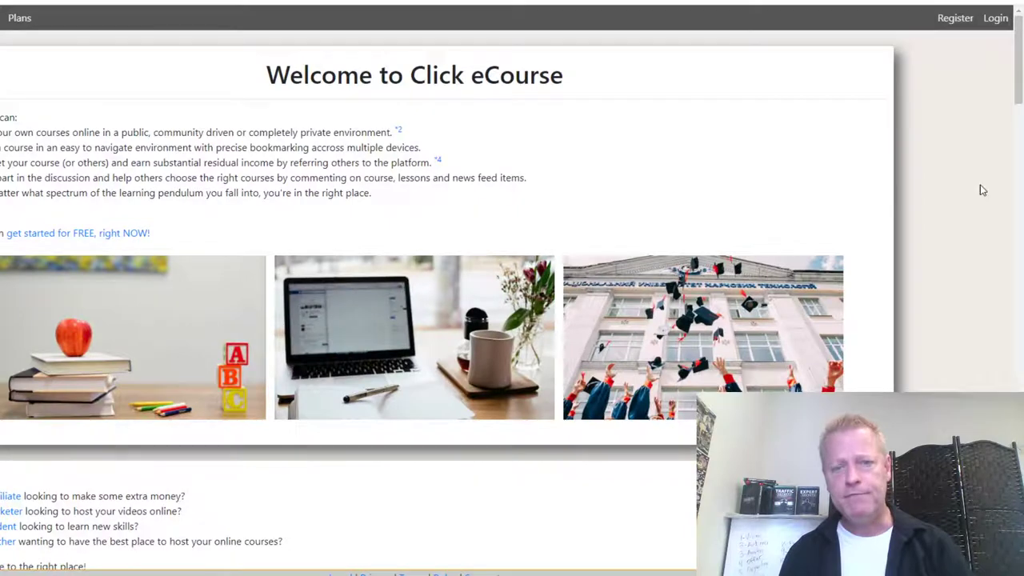
{"action": "left_click", "coordinate": [996, 19]}
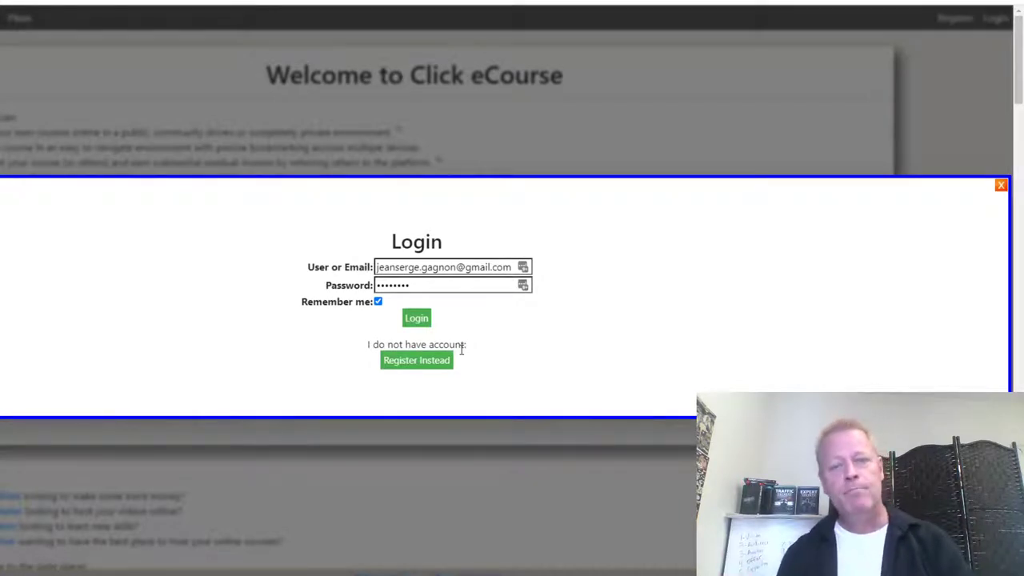
{"action": "left_click", "coordinate": [417, 320]}
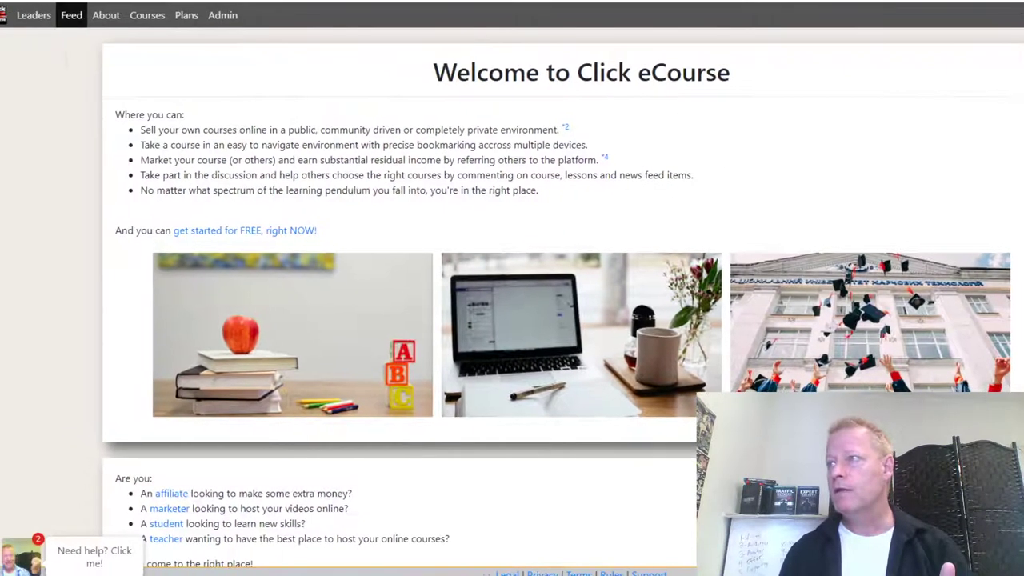
- Create a new course from the Courses list and retitle it 'Test course'
{"action": "left_click", "coordinate": [147, 15]}
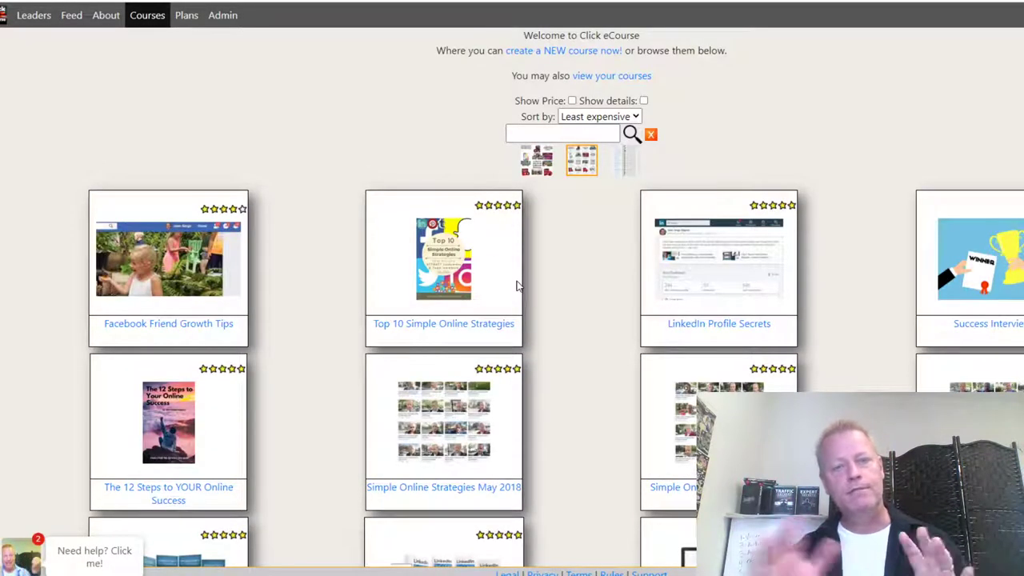
{"action": "scroll", "coordinate": [584, 324], "scroll_direction": "down", "scroll_amount": 5}
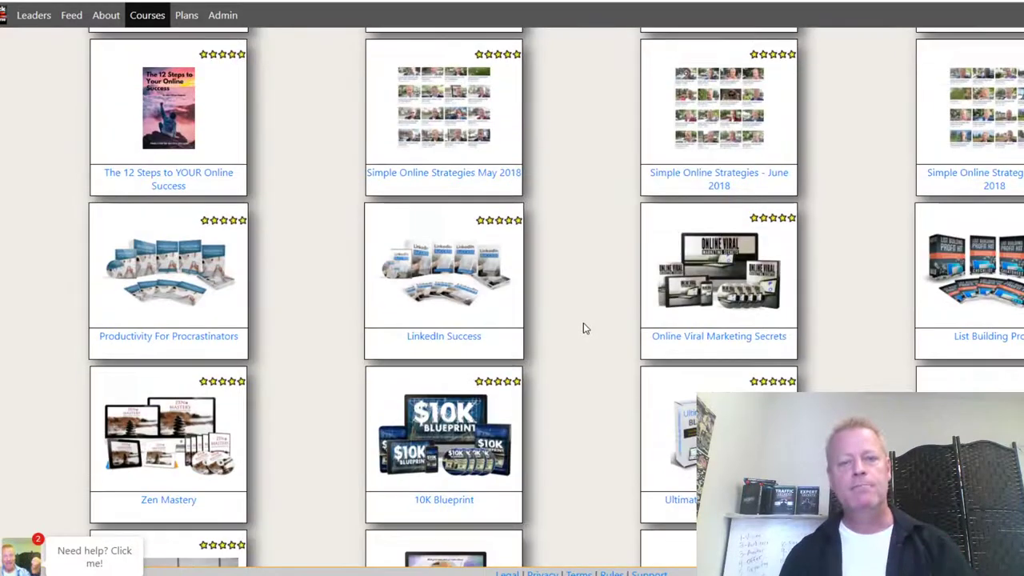
{"action": "scroll", "coordinate": [583, 324], "scroll_direction": "up", "scroll_amount": 5}
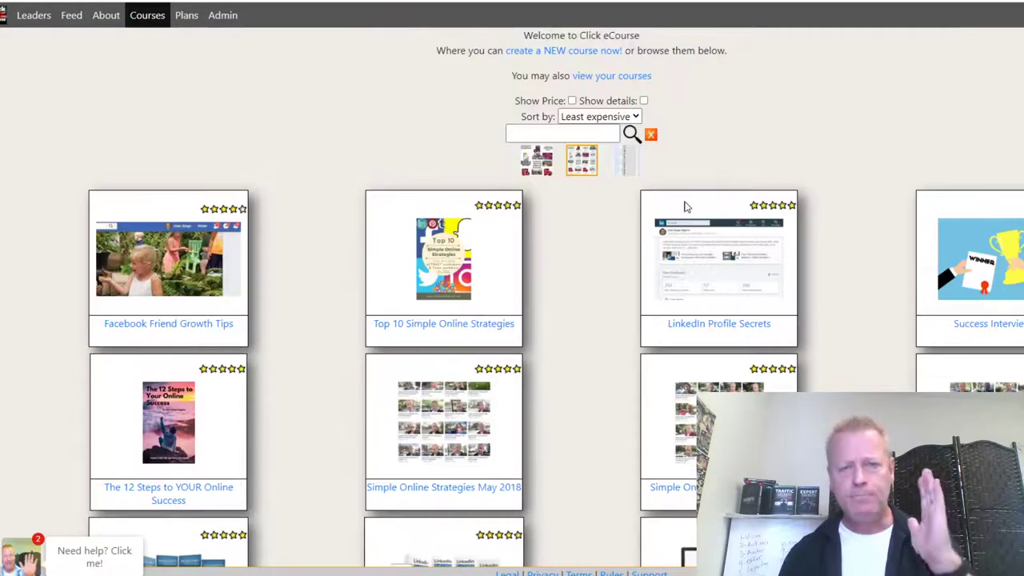
{"action": "left_click", "coordinate": [578, 52]}
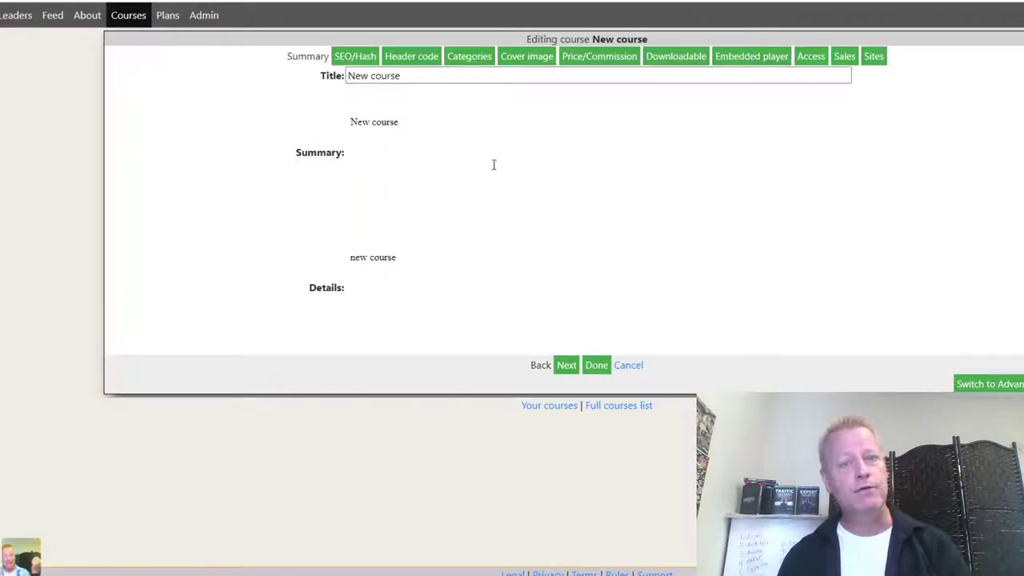
{"action": "left_click_drag", "start_coordinate": [410, 76], "coordinate": [302, 83]}
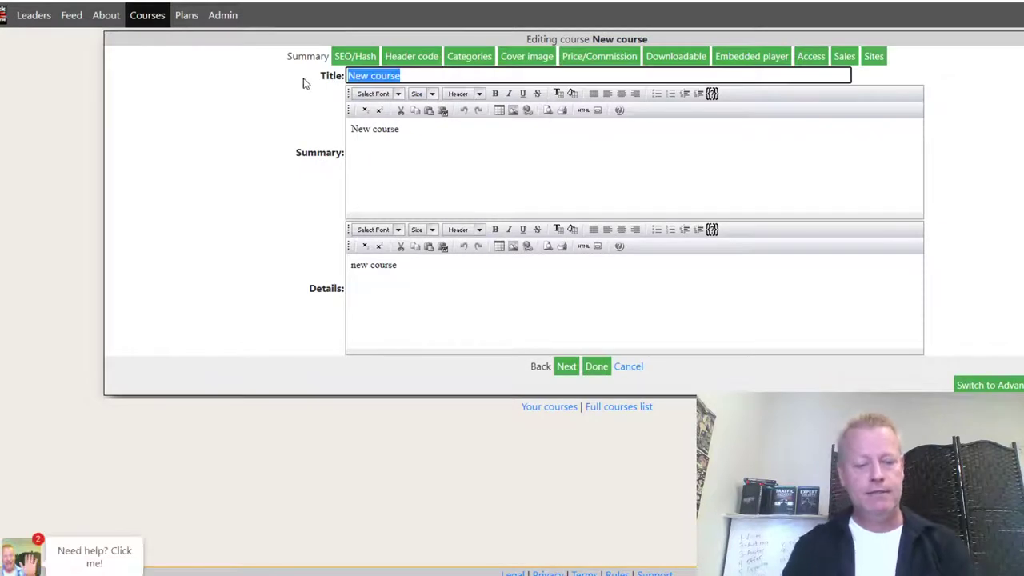
{"action": "type", "text": "Test cours"}
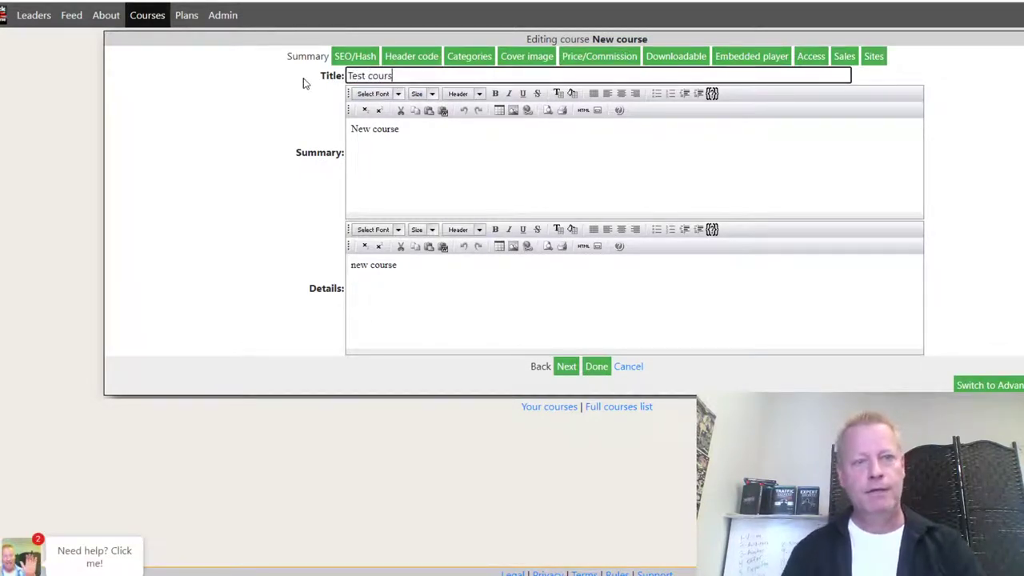
{"action": "type", "text": "e"}
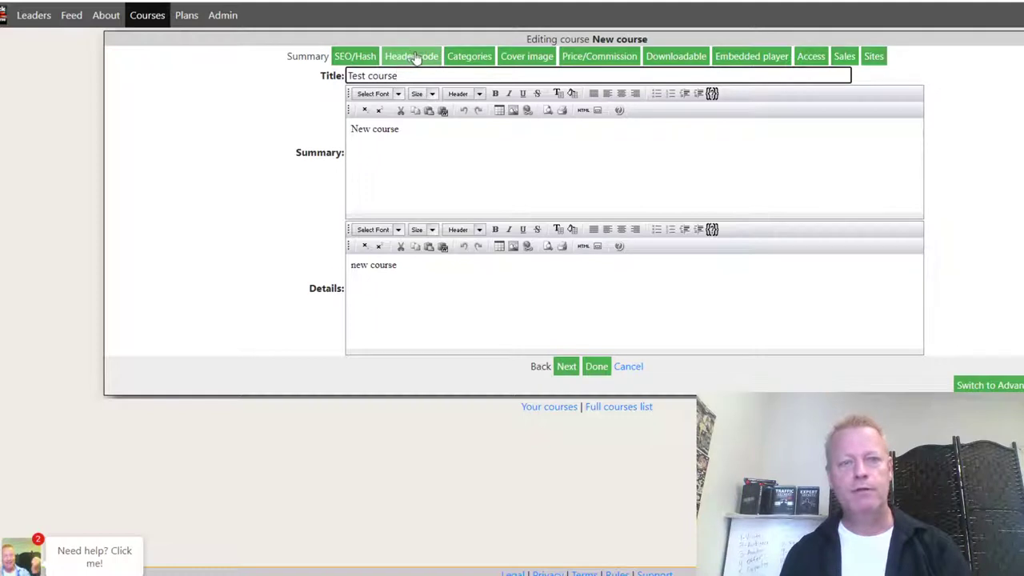
{"action": "left_click", "coordinate": [520, 58]}
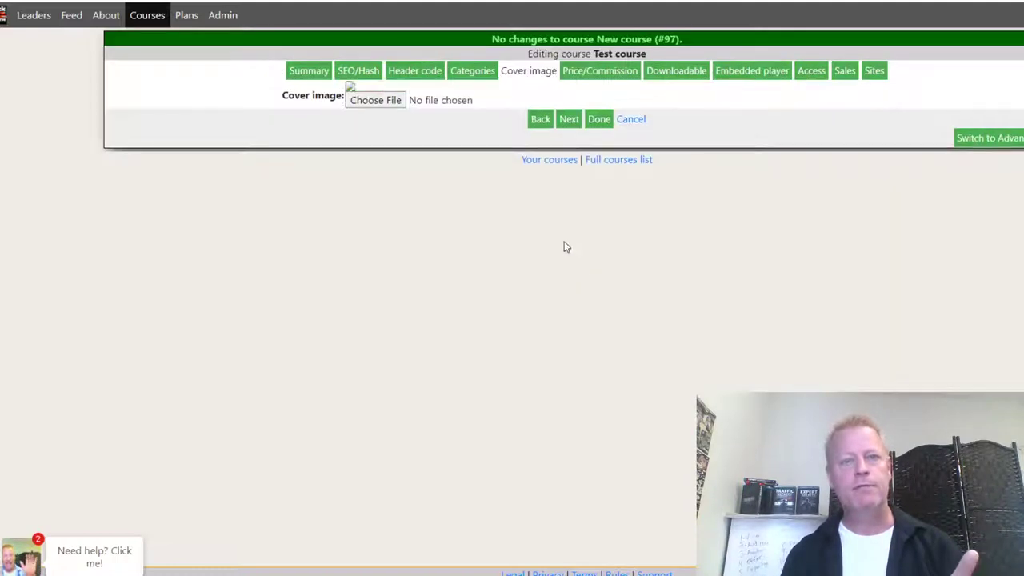
- Browse the Course Income Secrets folder for a cover image, first trying to-be-continued.png
{"action": "left_click", "coordinate": [375, 102]}
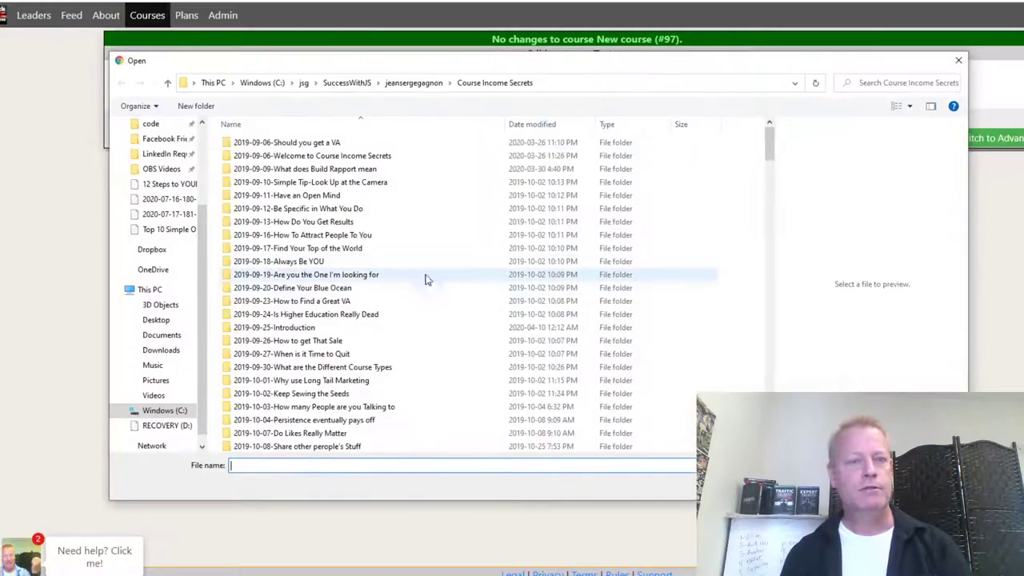
{"action": "scroll", "coordinate": [324, 328], "scroll_direction": "down", "scroll_amount": 20}
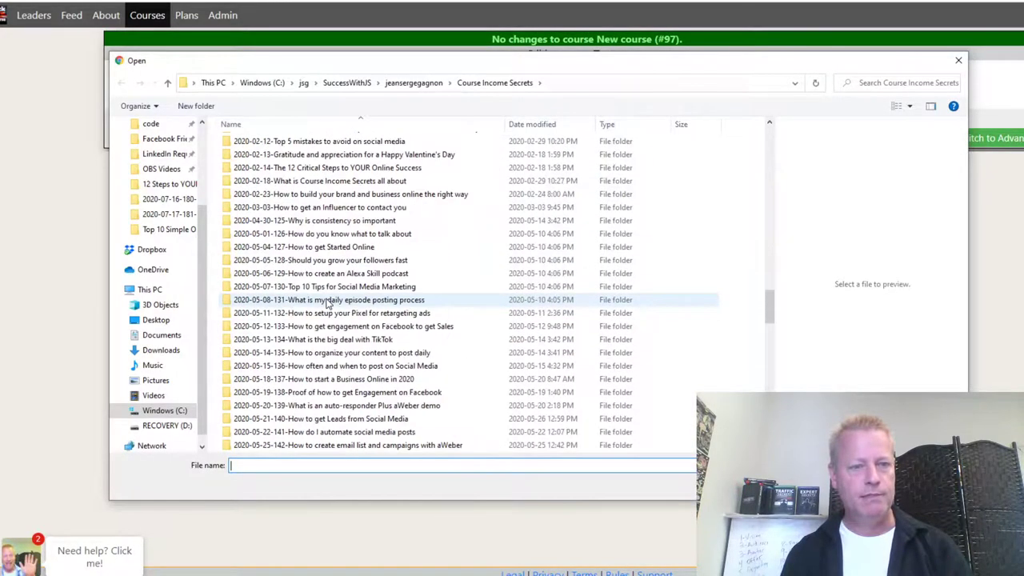
{"action": "scroll", "coordinate": [346, 301], "scroll_direction": "down", "scroll_amount": 6}
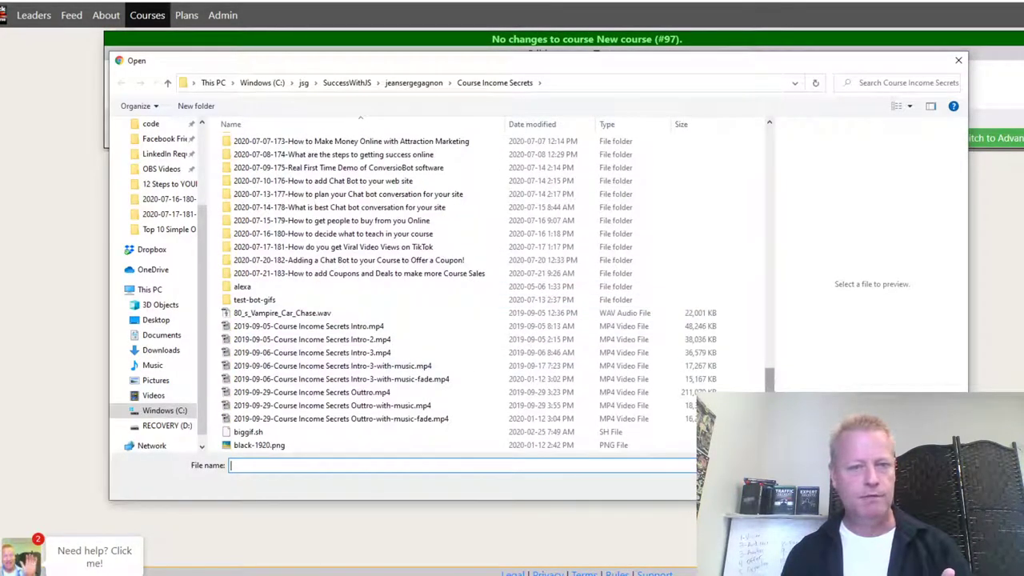
{"action": "scroll", "coordinate": [778, 390], "scroll_direction": "down", "scroll_amount": 10}
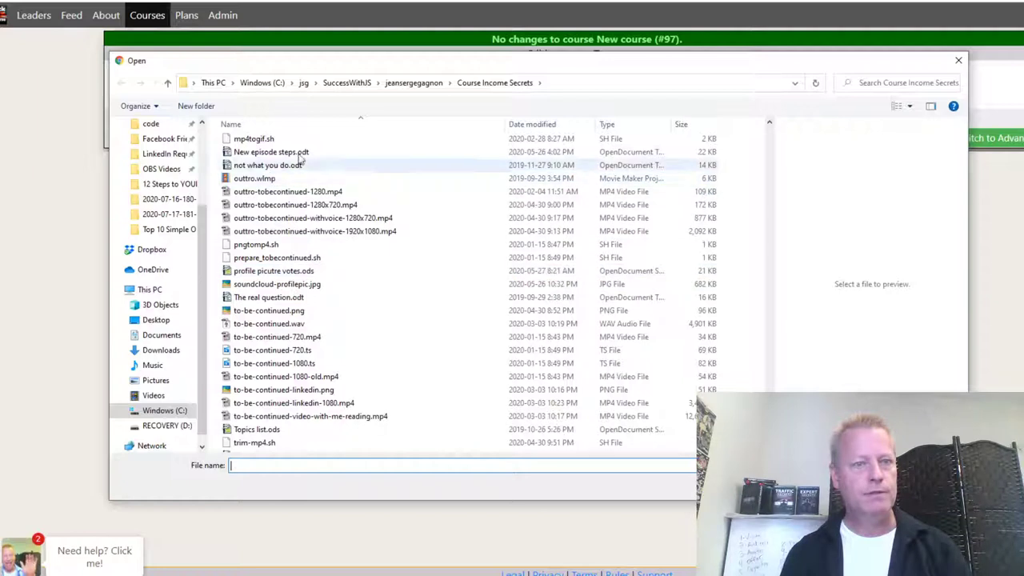
{"action": "scroll", "coordinate": [328, 264], "scroll_direction": "down", "scroll_amount": 1}
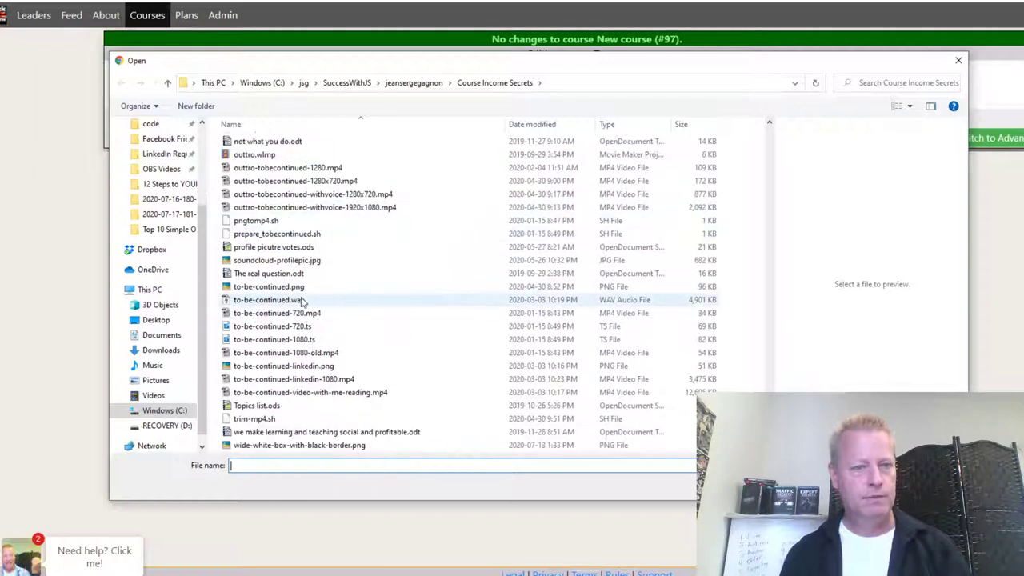
{"action": "left_click", "coordinate": [300, 287]}
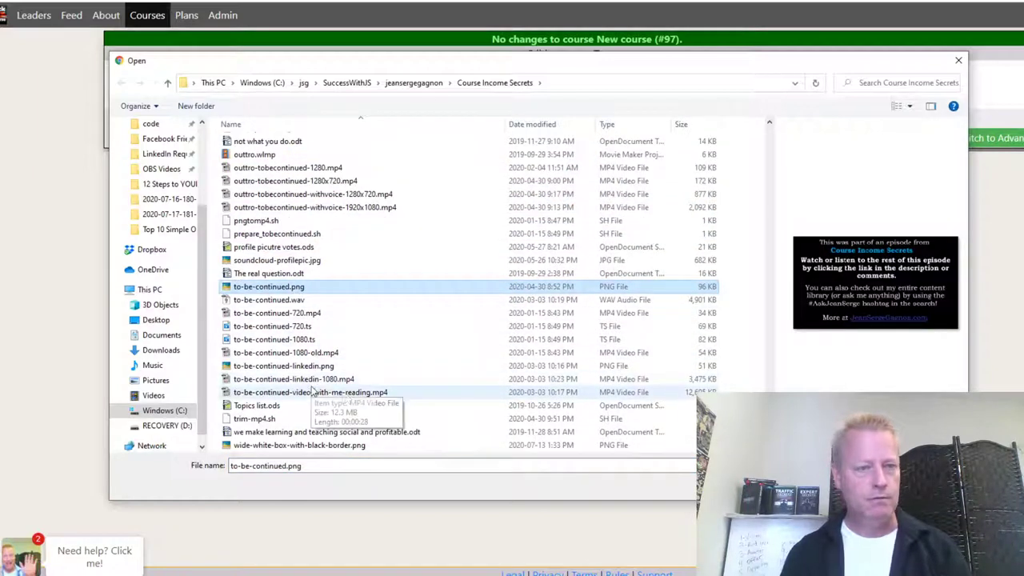
{"action": "scroll", "coordinate": [304, 365], "scroll_direction": "up", "scroll_amount": 2}
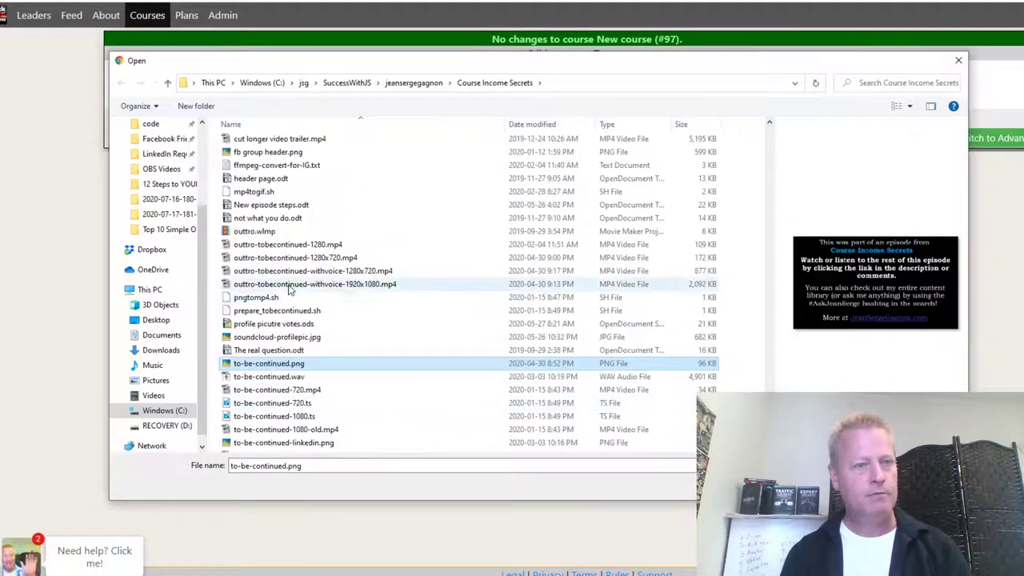
{"action": "scroll", "coordinate": [289, 290], "scroll_direction": "up", "scroll_amount": 2}
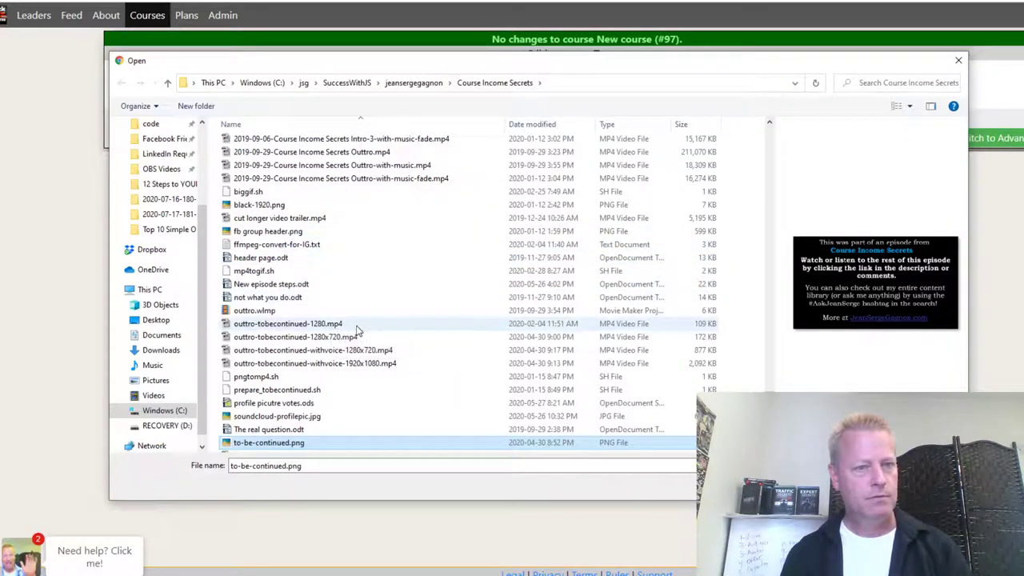
{"action": "scroll", "coordinate": [354, 330], "scroll_direction": "up", "scroll_amount": 2}
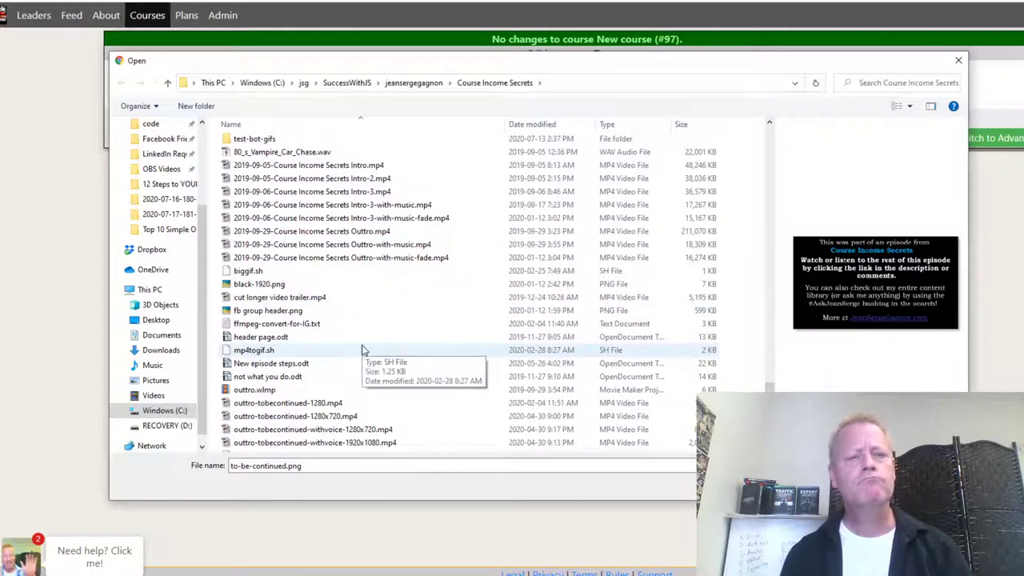
{"action": "scroll", "coordinate": [400, 371], "scroll_direction": "down", "scroll_amount": 1}
{"action": "scroll", "coordinate": [400, 371], "scroll_direction": "down", "scroll_amount": 1}
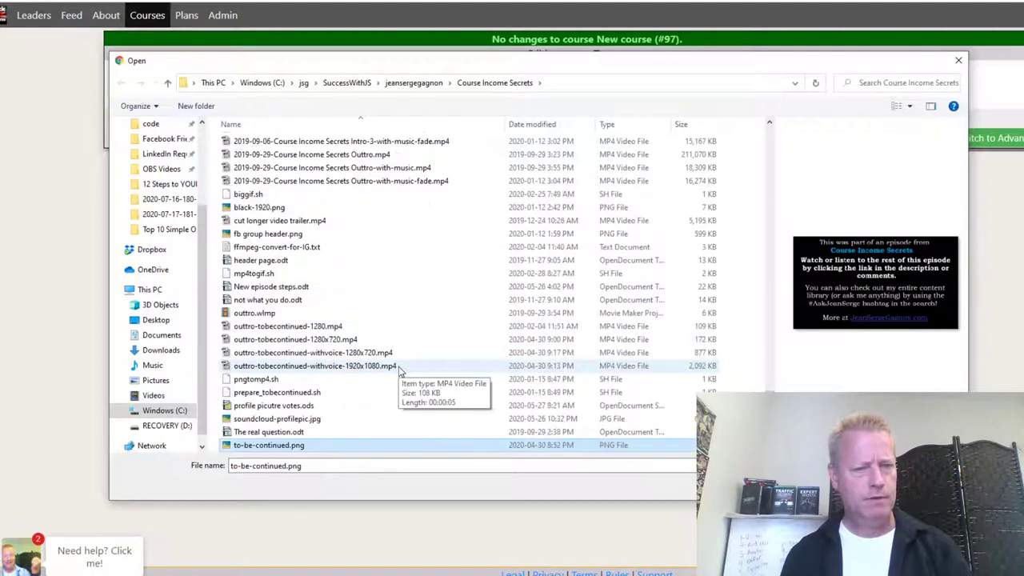
{"action": "scroll", "coordinate": [400, 370], "scroll_direction": "down", "scroll_amount": 1}
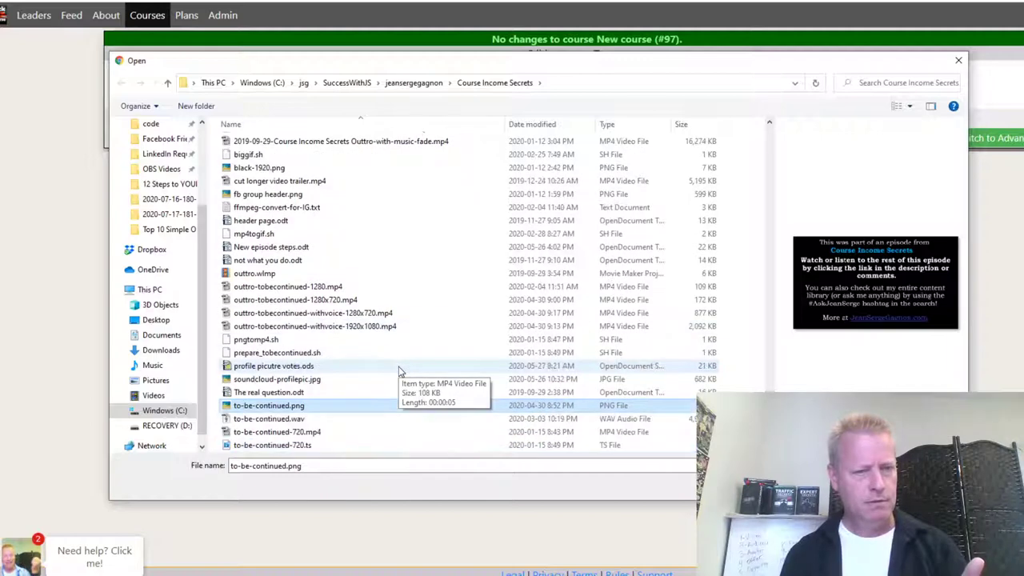
- Preview the other image and video files, then choose soundcloud-profilepic.jpg as the cover
{"action": "left_click", "coordinate": [278, 383]}
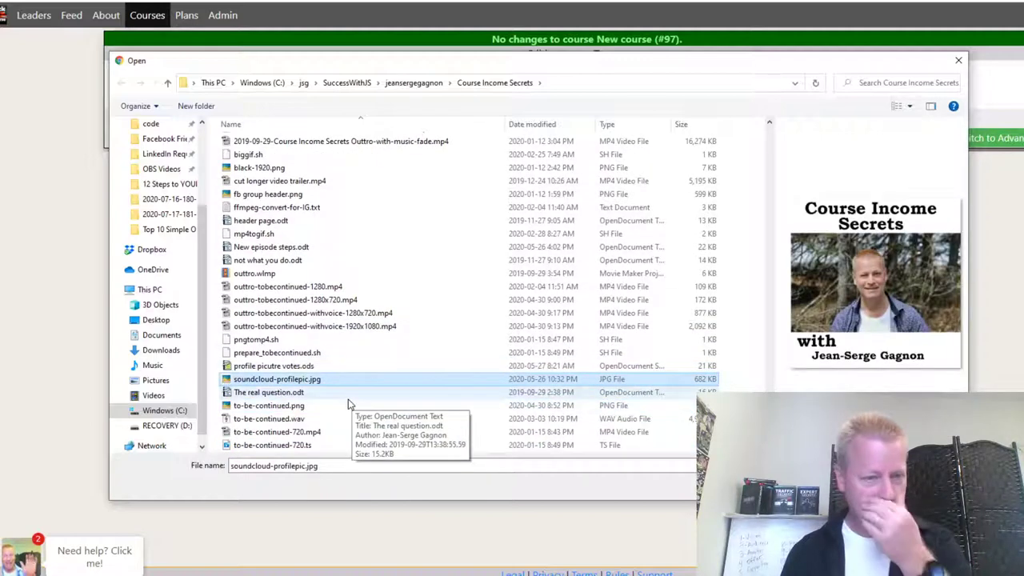
{"action": "scroll", "coordinate": [346, 407], "scroll_direction": "down", "scroll_amount": 3}
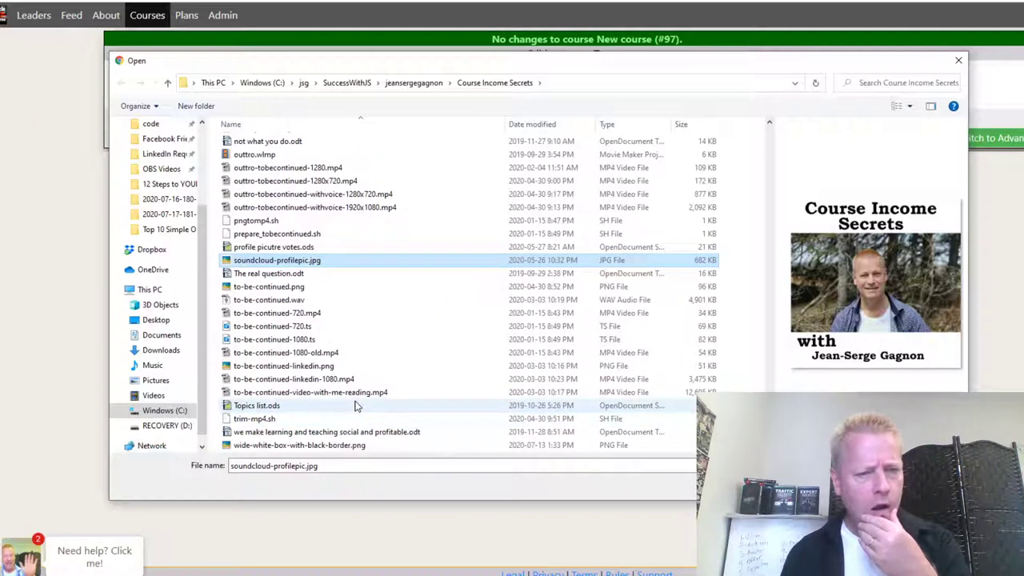
{"action": "left_click", "coordinate": [308, 393]}
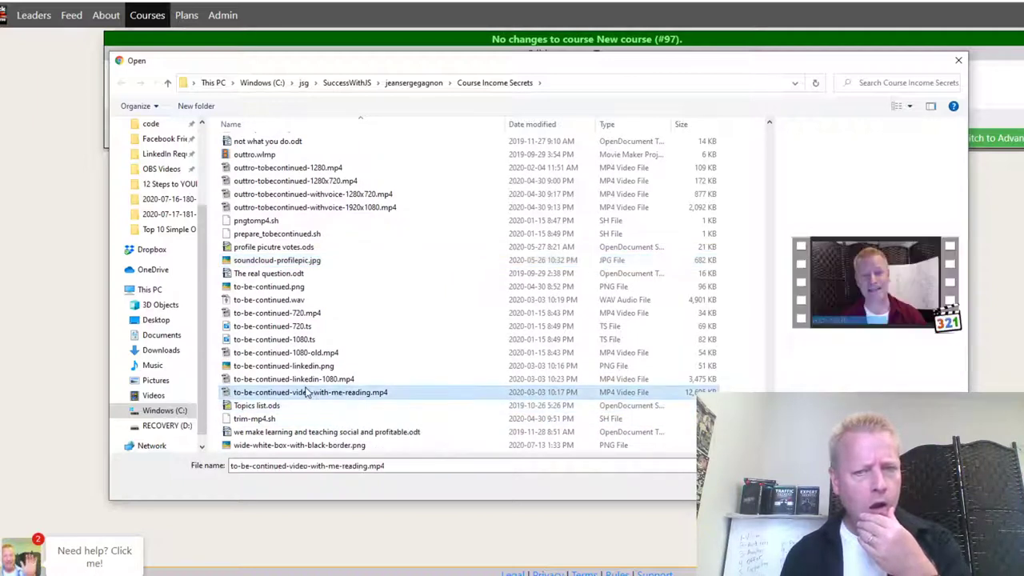
{"action": "left_click", "coordinate": [308, 380]}
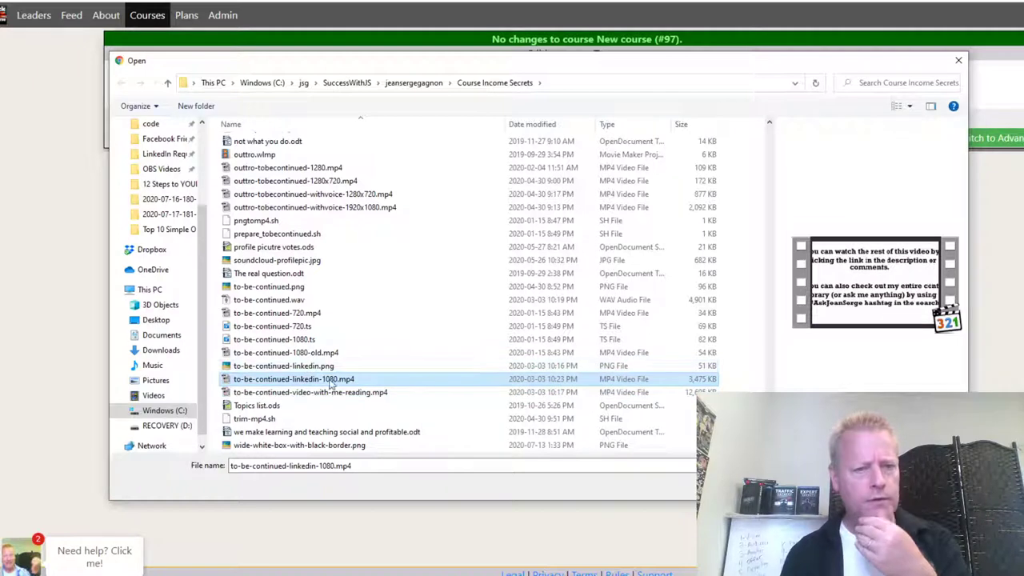
{"action": "left_click", "coordinate": [315, 366]}
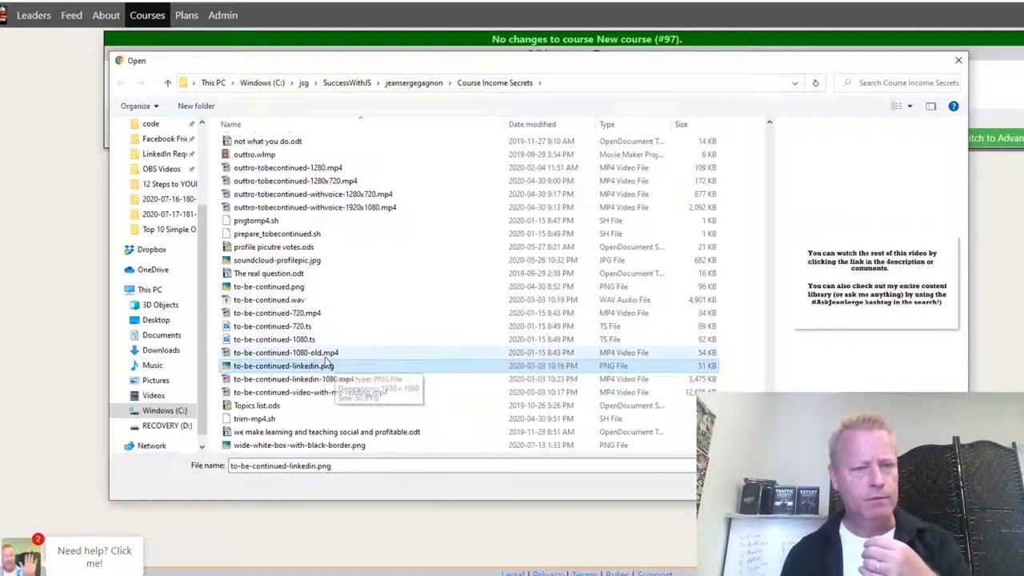
{"action": "left_click", "coordinate": [292, 286]}
{"action": "left_click", "coordinate": [292, 260]}
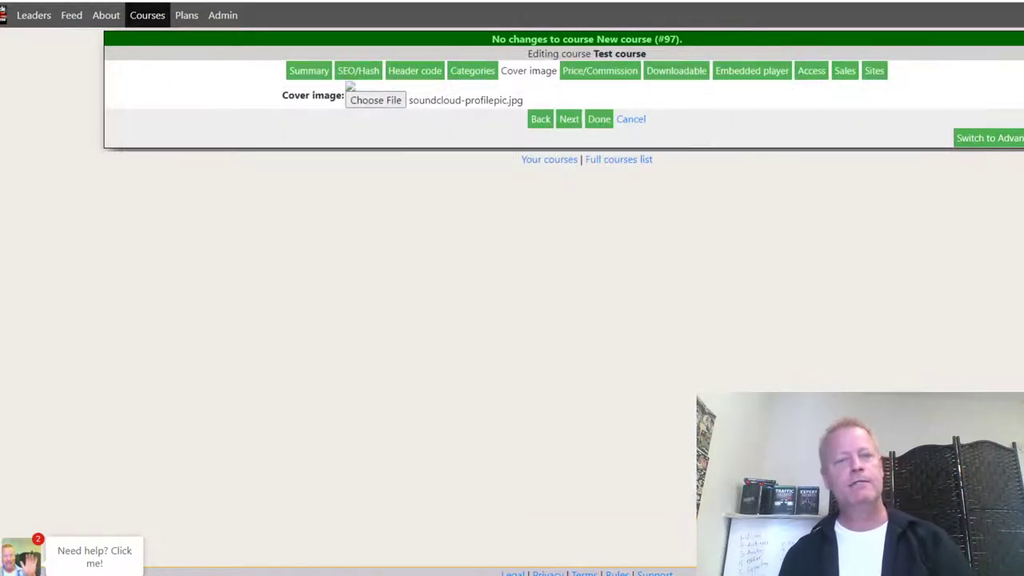
- Save the cover image, then set the course price to 150 and commission to 90%
{"action": "left_click", "coordinate": [569, 119]}
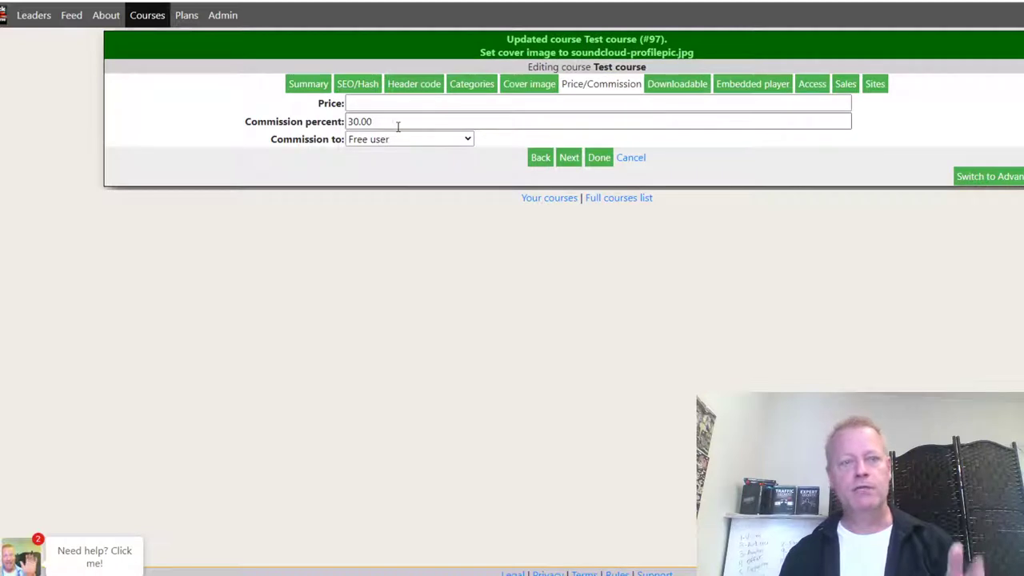
{"action": "left_click", "coordinate": [367, 102]}
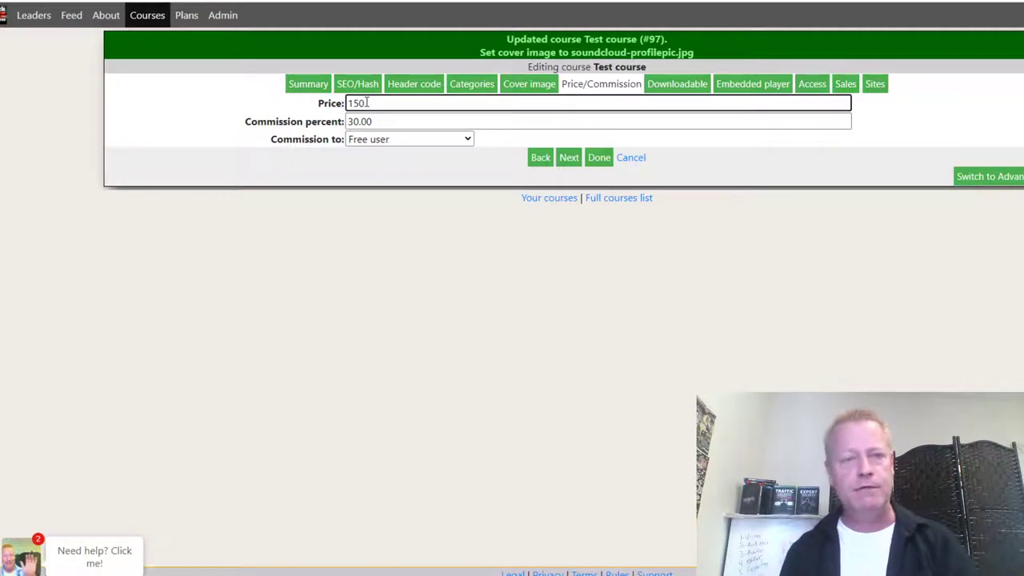
{"action": "left_click", "coordinate": [381, 121]}
{"action": "left_click_drag", "start_coordinate": [382, 120], "coordinate": [293, 113]}
{"action": "type", "text": "90"}
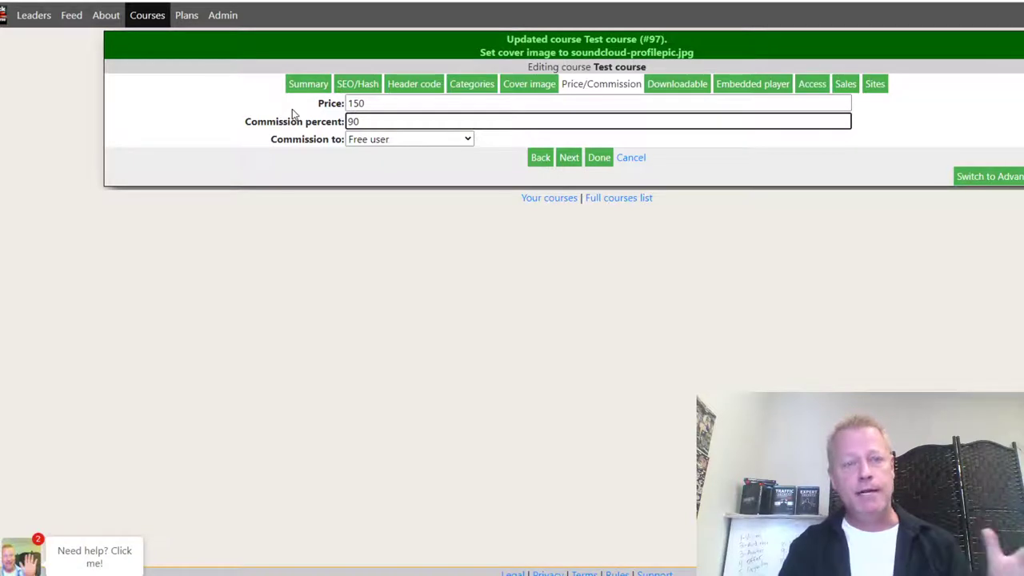
{"action": "type", "text": "0"}
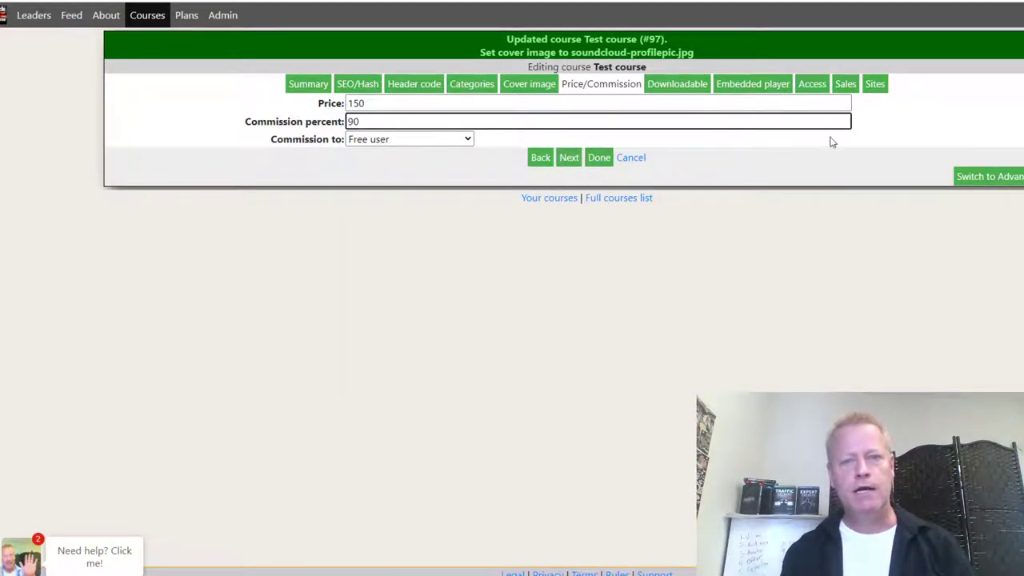
- Save the 150 price and 90% commission and advance to the Access settings
{"action": "left_click", "coordinate": [569, 159]}
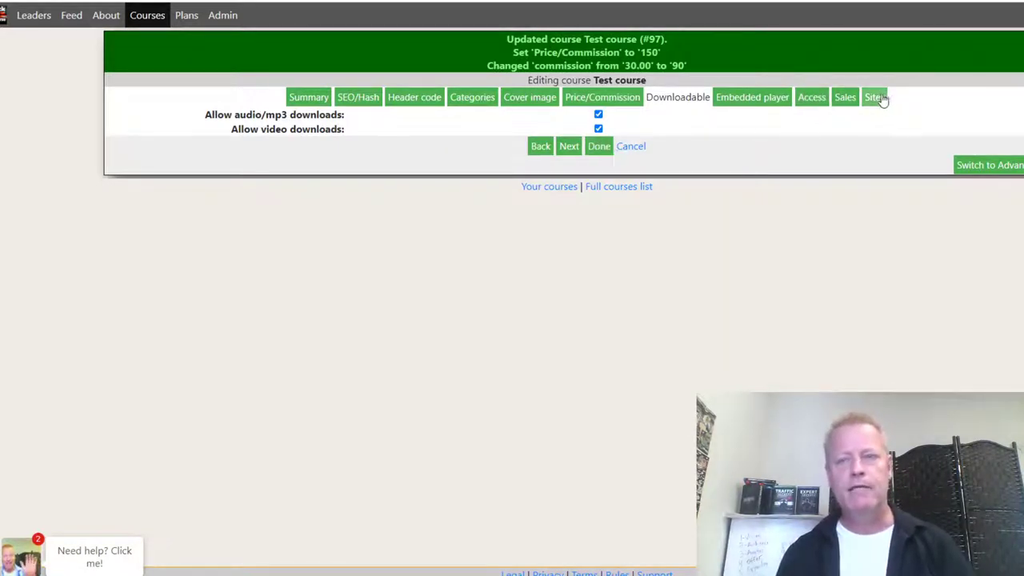
{"action": "left_click", "coordinate": [815, 99]}
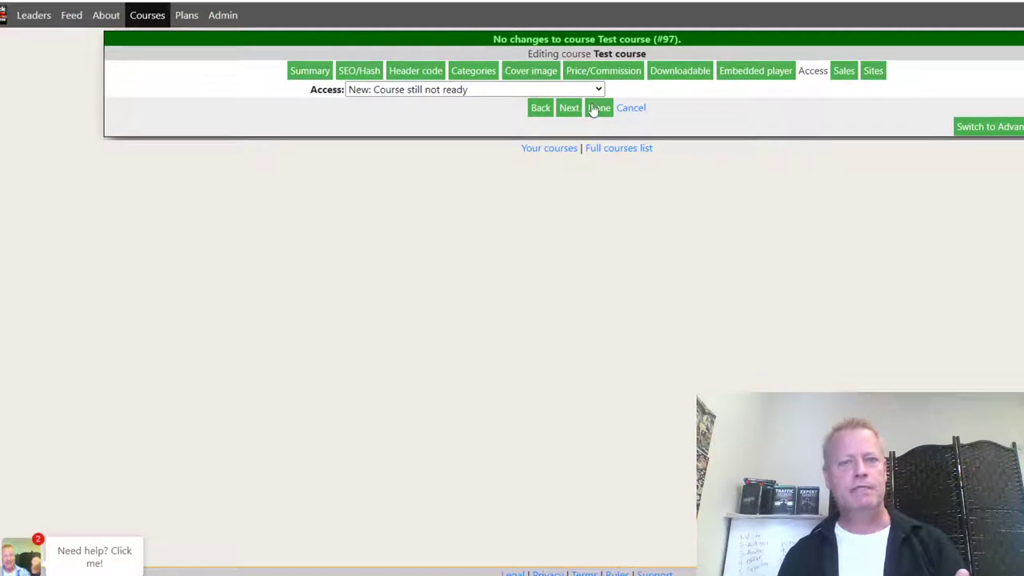
- Set access to 'Unlisted: Can only access with special link' and finish with Done
{"action": "left_click", "coordinate": [544, 89]}
{"action": "left_click", "coordinate": [395, 168]}
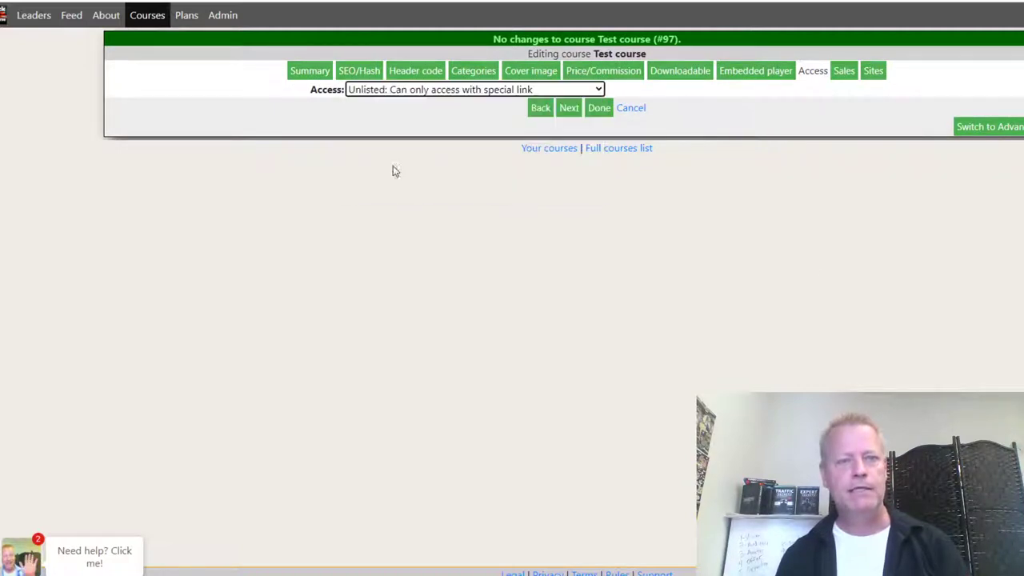
{"action": "left_click", "coordinate": [596, 113]}
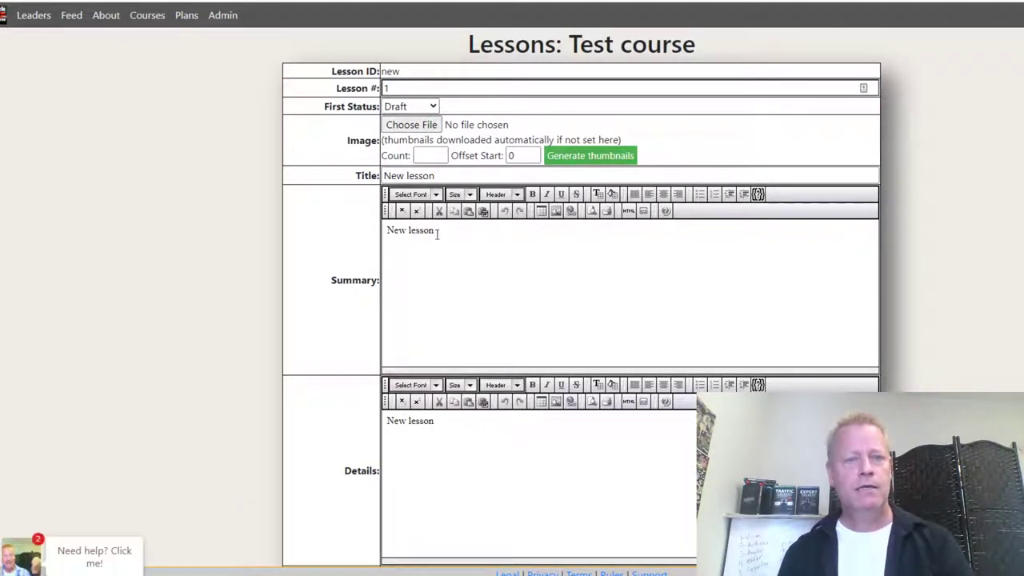
- Replace the default lesson title with 'Introduction'
{"action": "left_click_drag", "start_coordinate": [439, 176], "coordinate": [337, 167]}
{"action": "type", "text": "Le"}
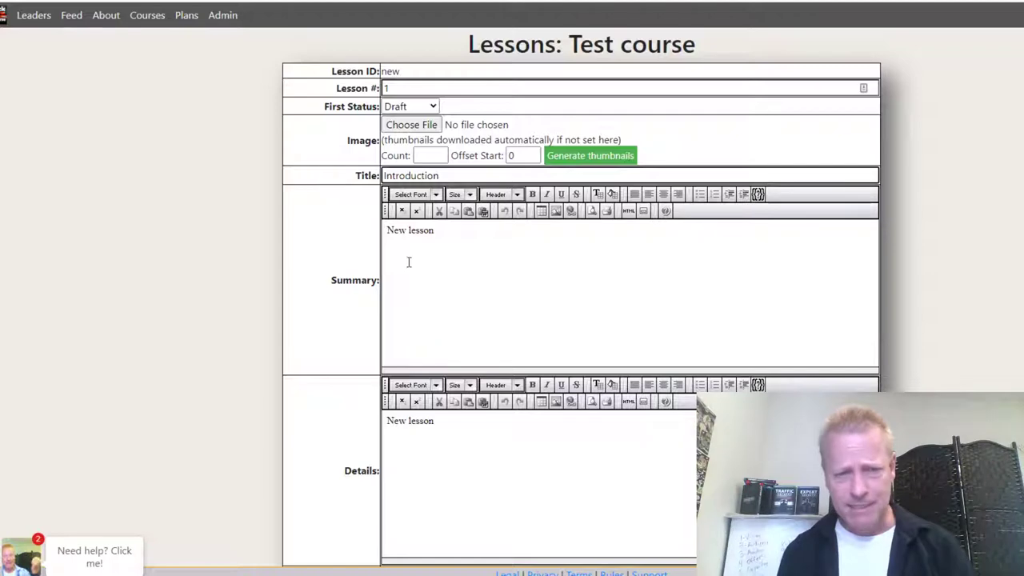
{"action": "scroll", "coordinate": [368, 301], "scroll_direction": "down", "scroll_amount": 3}
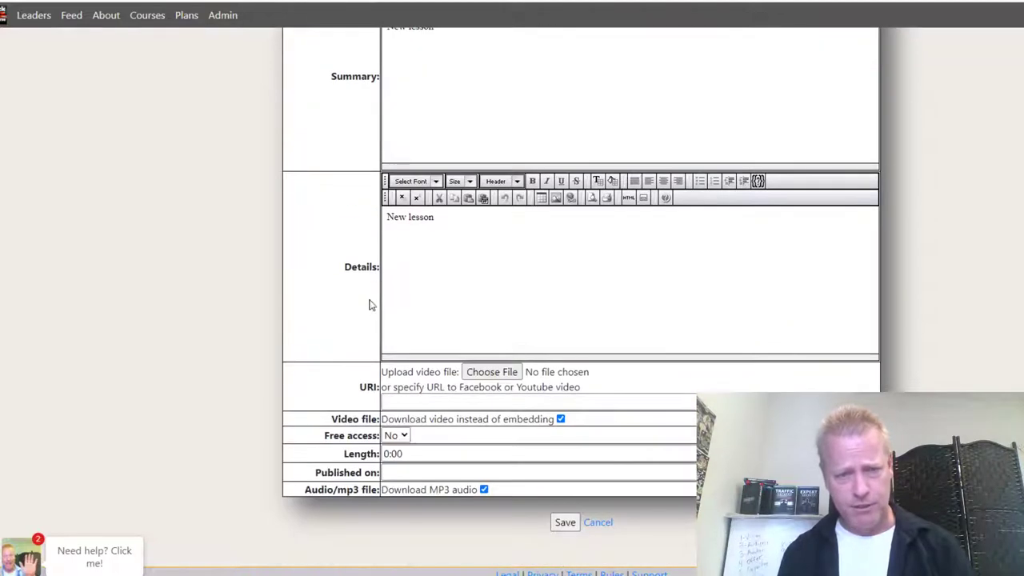
{"action": "left_click", "coordinate": [505, 373]}
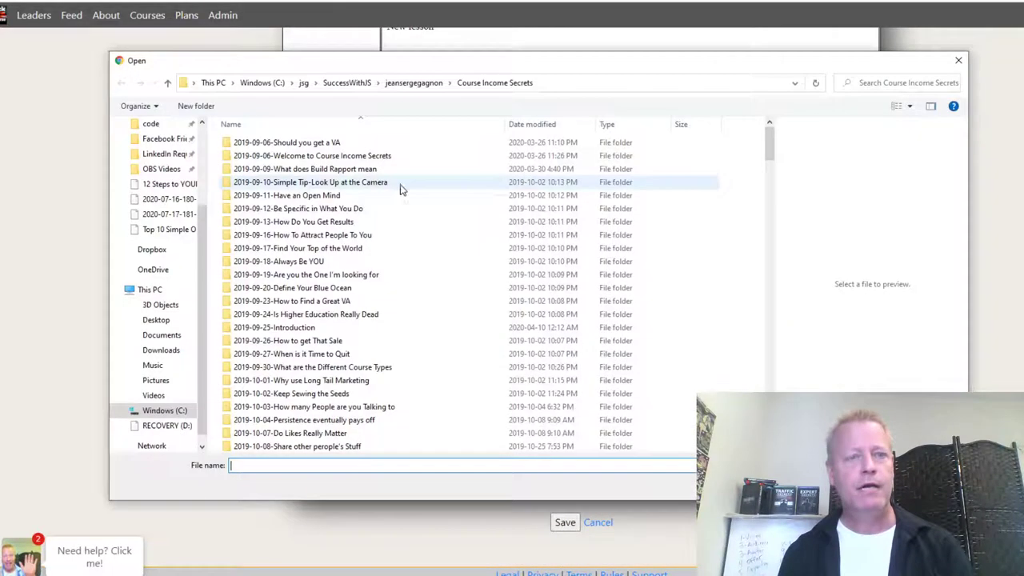
{"action": "left_click", "coordinate": [960, 62]}
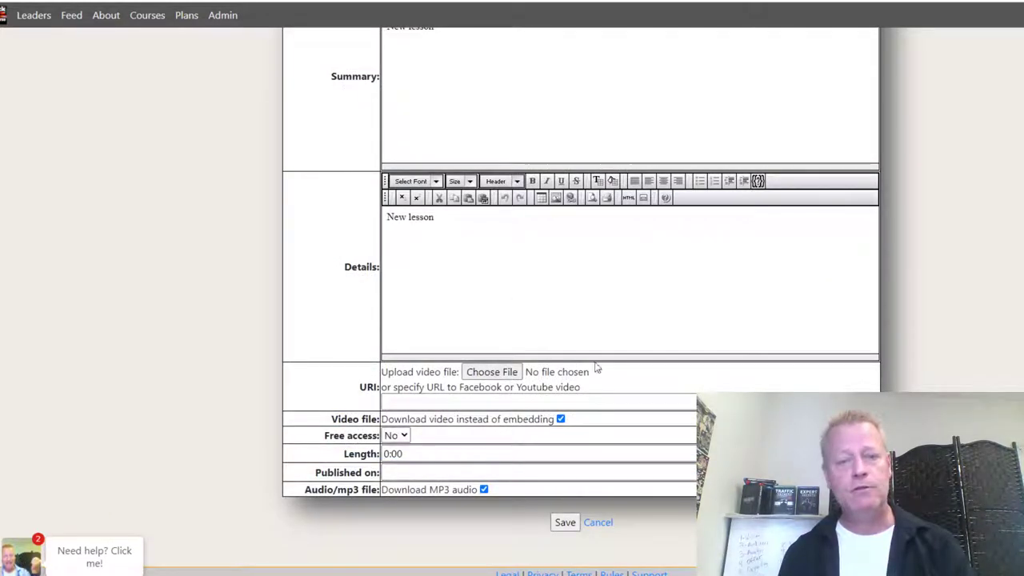
{"action": "left_click", "coordinate": [400, 376]}
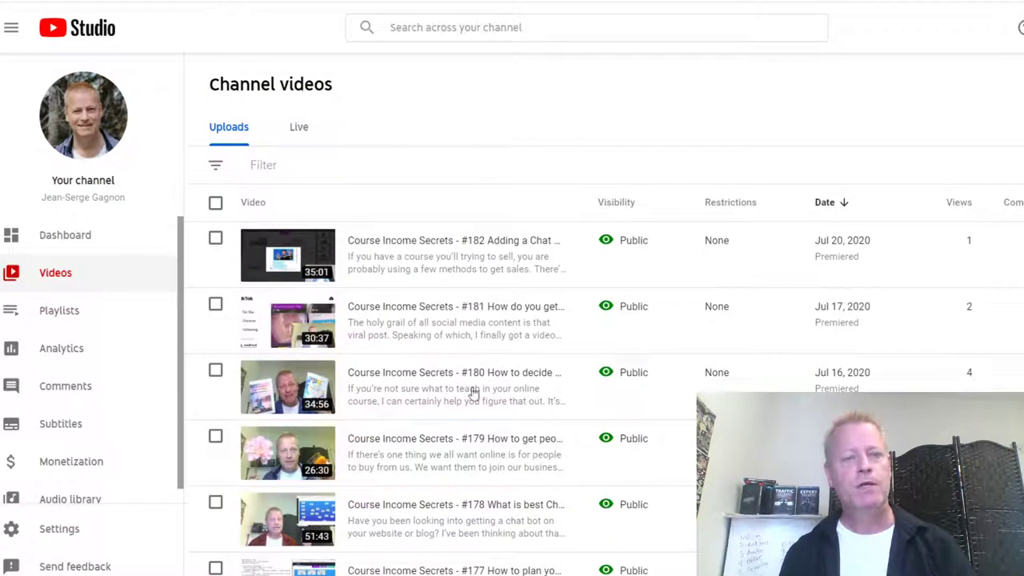
- Copy episode #181's shareable youtu.be link and paste it into the lesson's URI field
{"action": "left_click", "coordinate": [515, 320]}
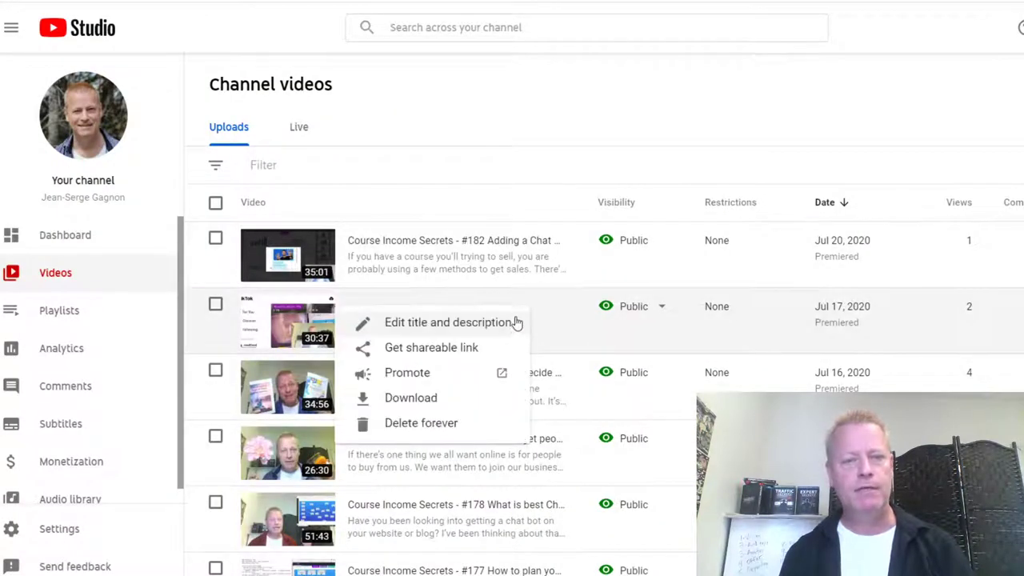
{"action": "left_click", "coordinate": [428, 350]}
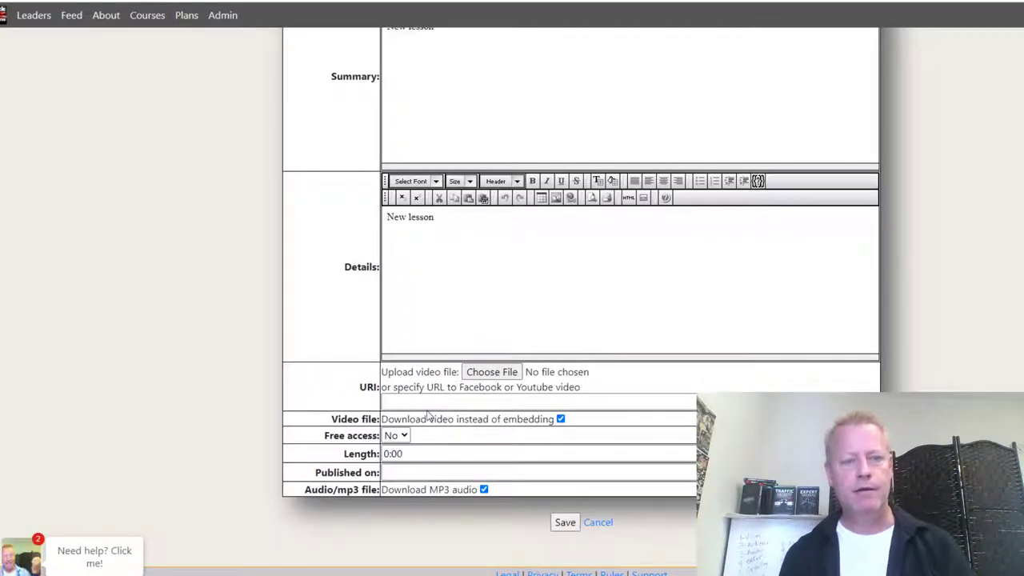
{"action": "left_click", "coordinate": [428, 402]}
{"action": "key", "text": "ctrl+v"}
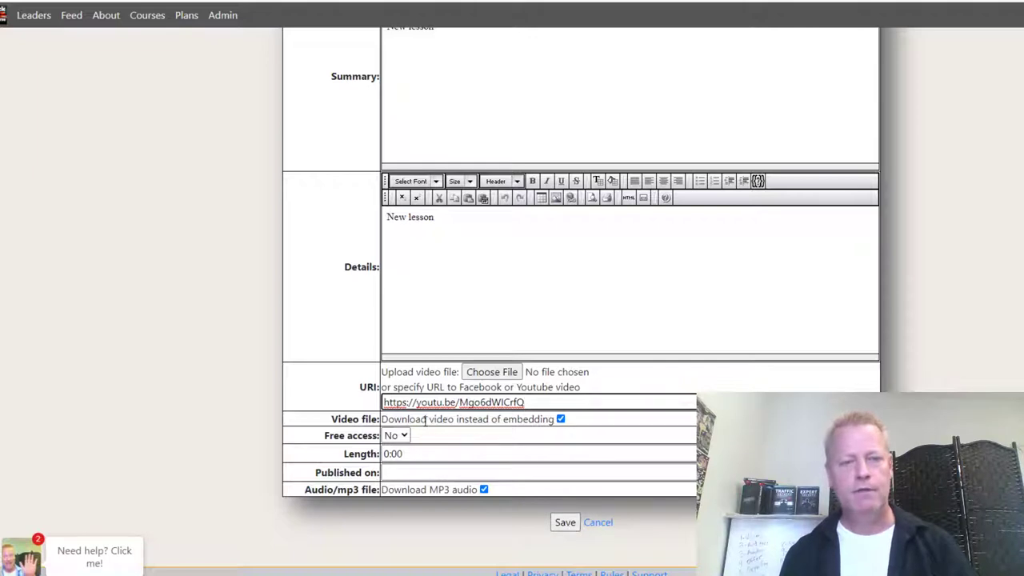
- Make the Introduction lesson embed its YouTube video instead of downloading it, and save it
{"action": "left_click_drag", "start_coordinate": [450, 422], "coordinate": [562, 420]}
{"action": "left_click", "coordinate": [581, 423]}
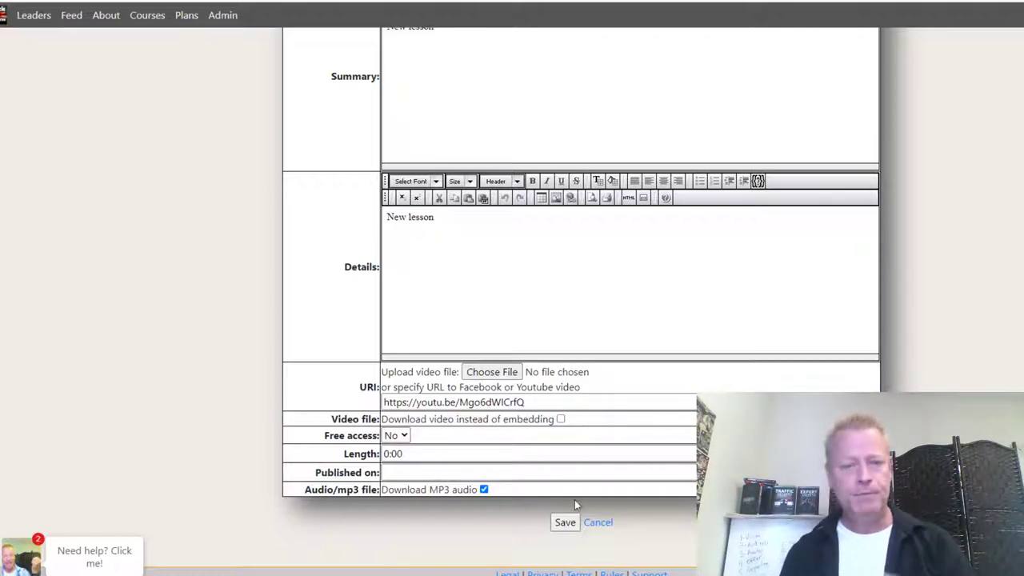
{"action": "left_click", "coordinate": [566, 522]}
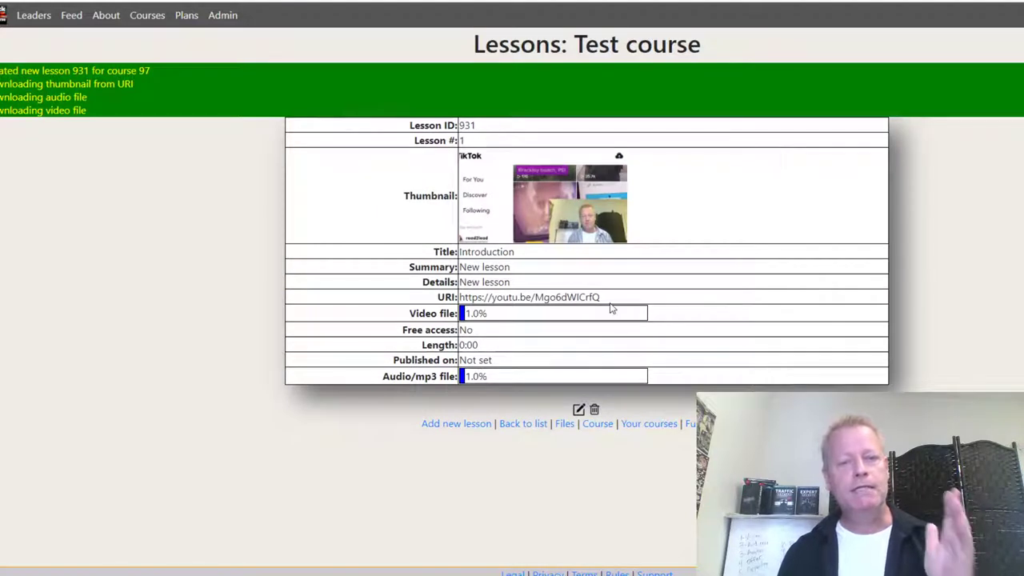
- Leave the saved Introduction lesson for the Test course page, which lists Lesson #1: Introduction
{"action": "left_click_drag", "start_coordinate": [589, 297], "coordinate": [474, 297]}
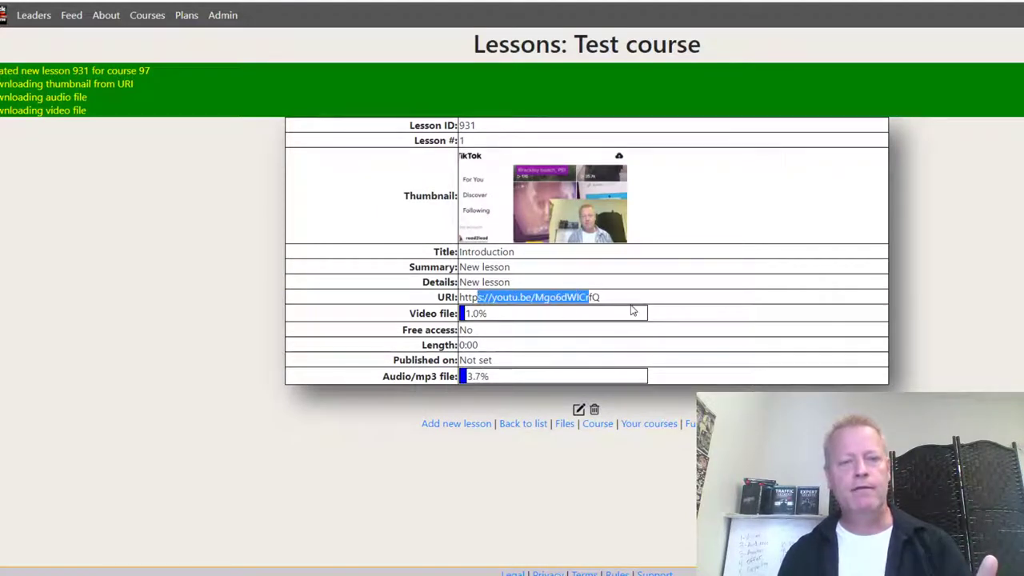
{"action": "left_click", "coordinate": [585, 297]}
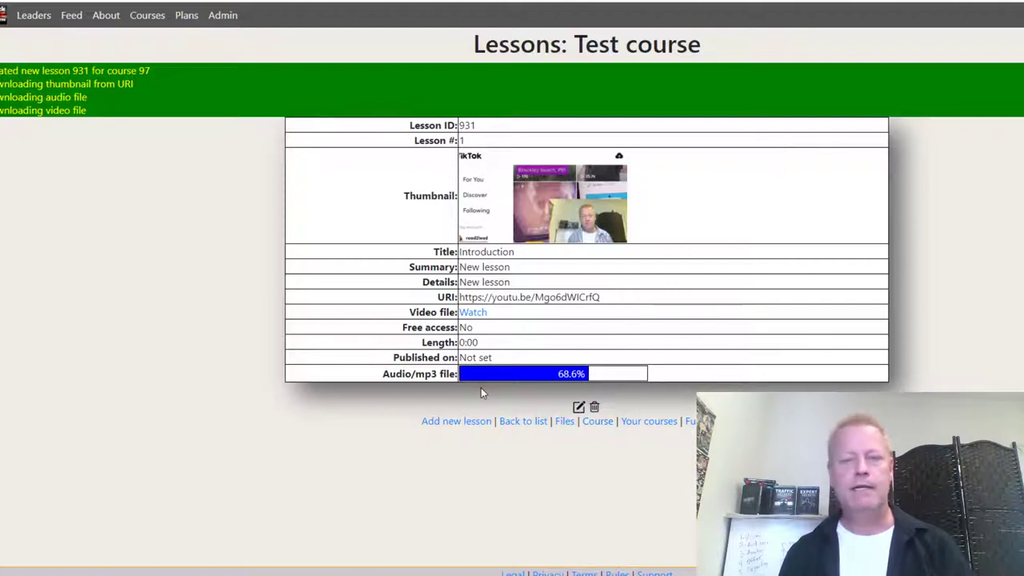
{"action": "left_click", "coordinate": [594, 421]}
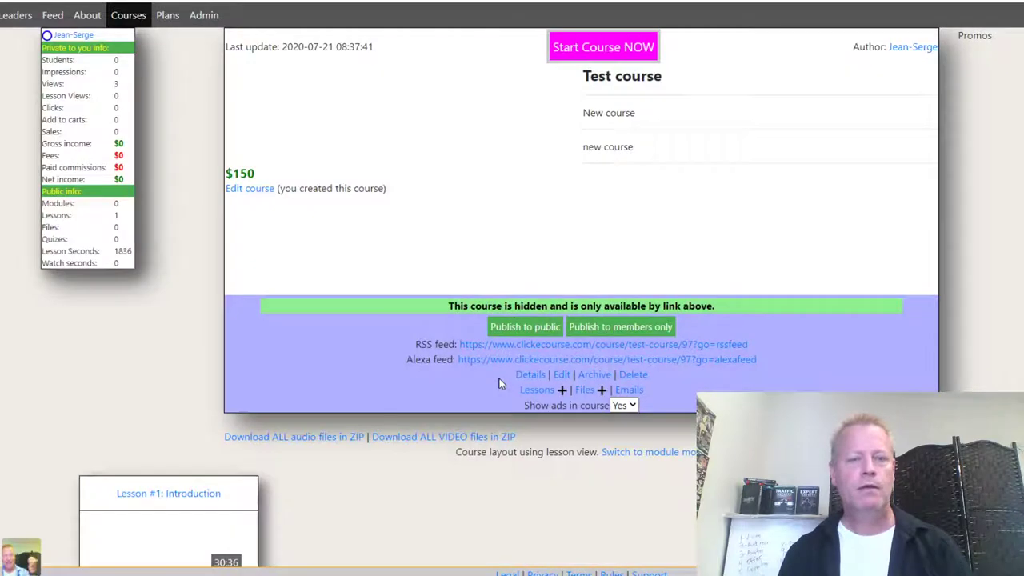
- Load the course page in an incognito visitor window, then return to the logged-in Test course lesson list
{"action": "scroll", "coordinate": [511, 383], "scroll_direction": "down", "scroll_amount": 3}
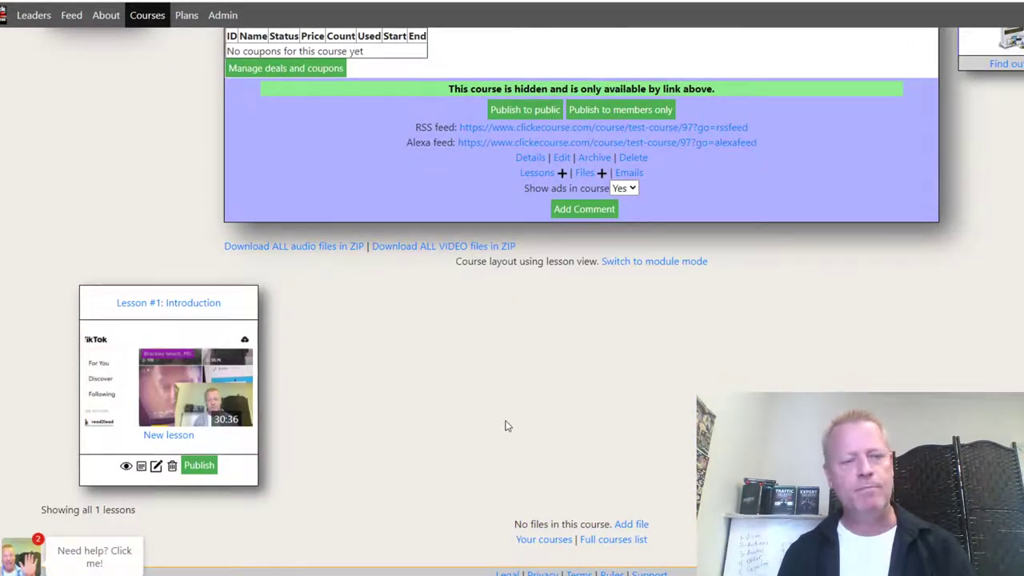
{"action": "scroll", "coordinate": [505, 426], "scroll_direction": "up", "scroll_amount": 3}
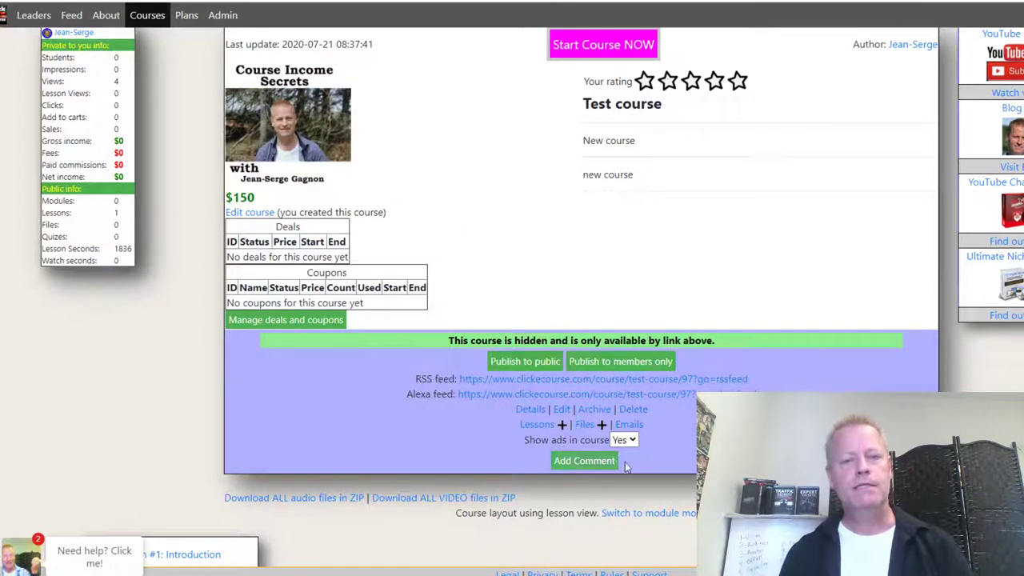
{"action": "scroll", "coordinate": [628, 469], "scroll_direction": "down", "scroll_amount": 2}
{"action": "scroll", "coordinate": [628, 468], "scroll_direction": "up", "scroll_amount": 2}
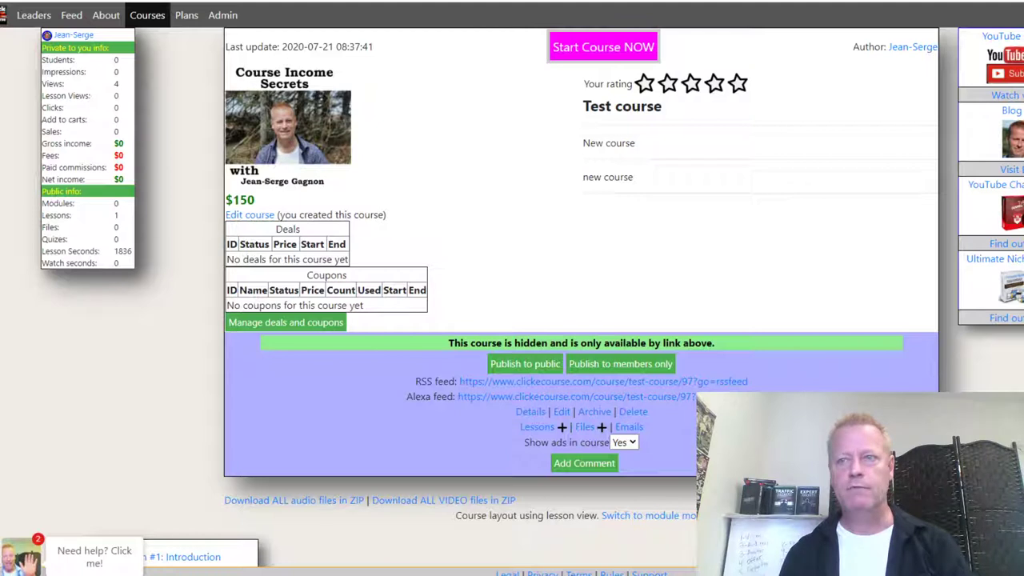
{"action": "key", "text": "ctrl+shift+n"}
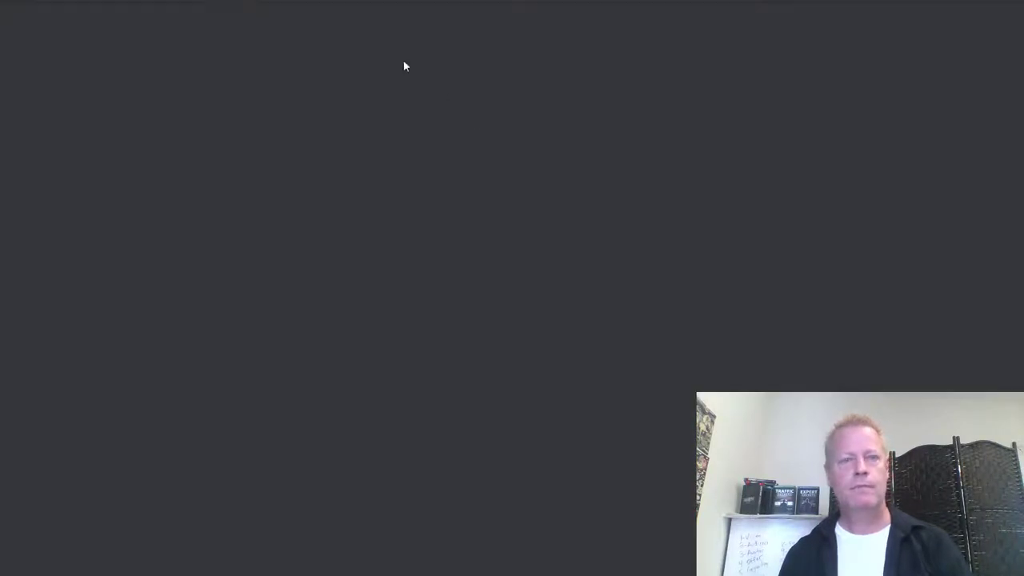
{"action": "key", "text": "ctrl+v"}
{"action": "key", "text": "Return"}
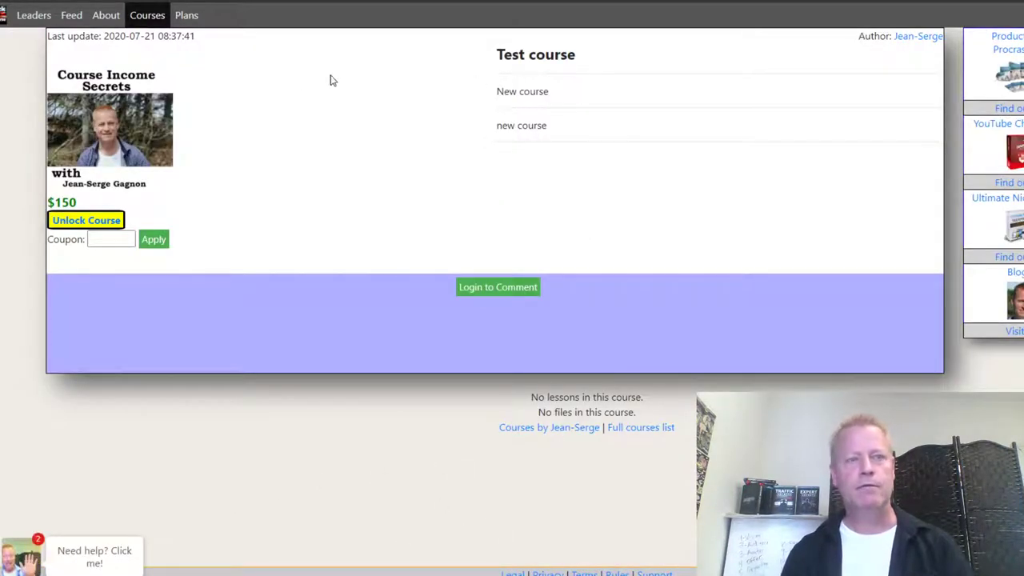
{"action": "key", "text": "alt+Tab"}
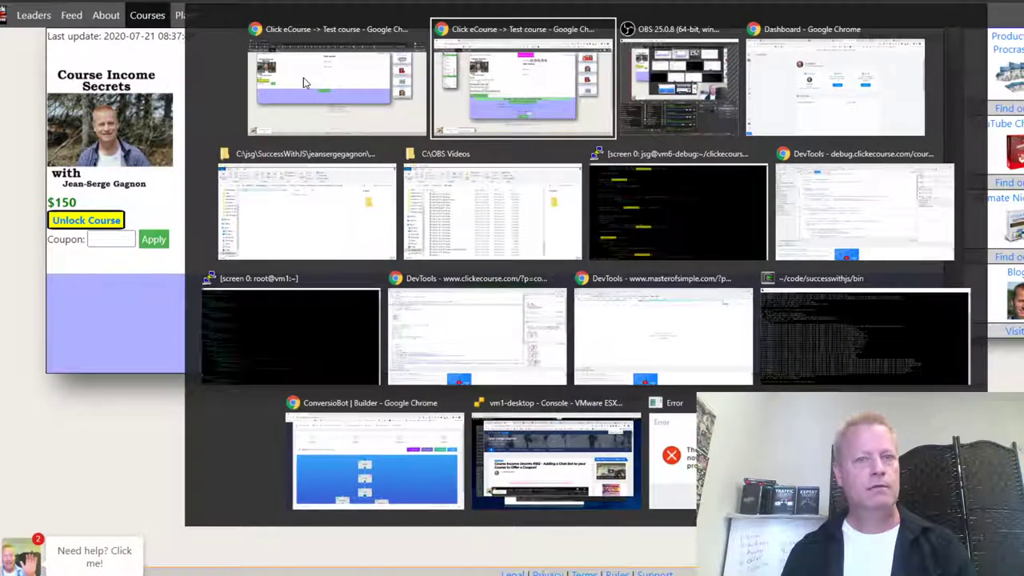
{"action": "scroll", "coordinate": [160, 423], "scroll_direction": "down", "scroll_amount": 3}
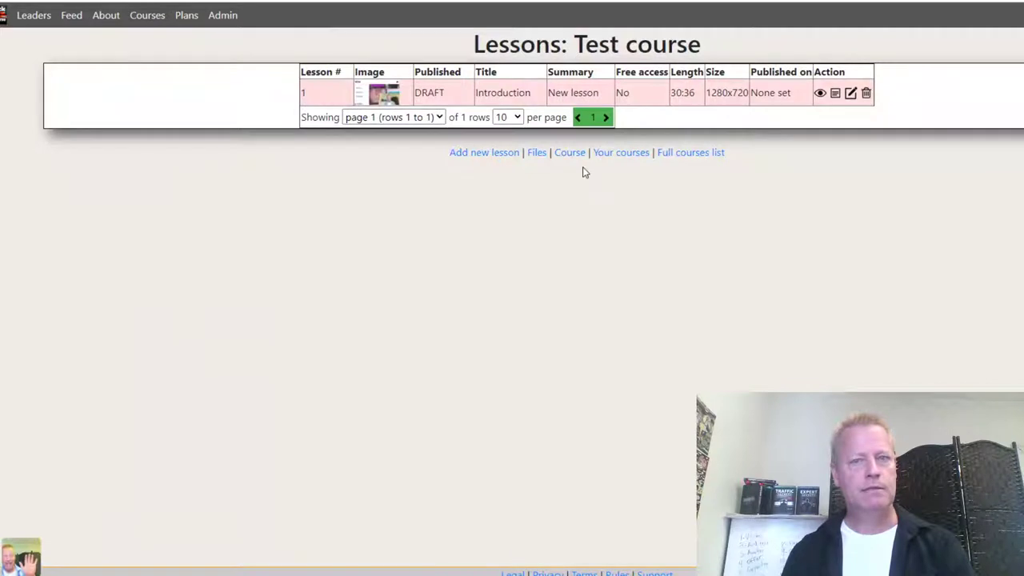
- Set the Introduction lesson's first status to Published, save, and go back to the Test course page
{"action": "left_click", "coordinate": [835, 94]}
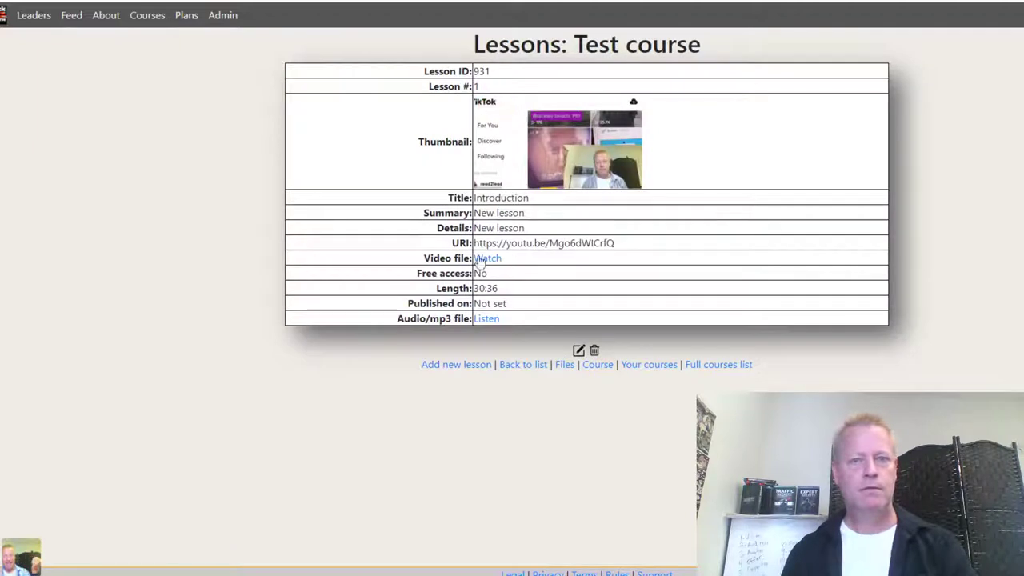
{"action": "left_click", "coordinate": [578, 351]}
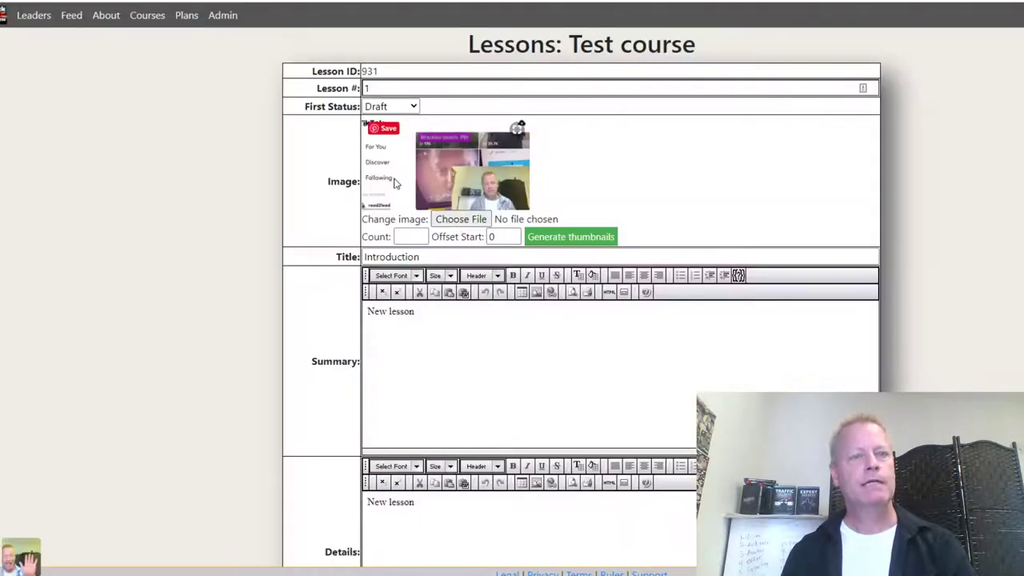
{"action": "left_click", "coordinate": [398, 109]}
{"action": "left_click", "coordinate": [386, 145]}
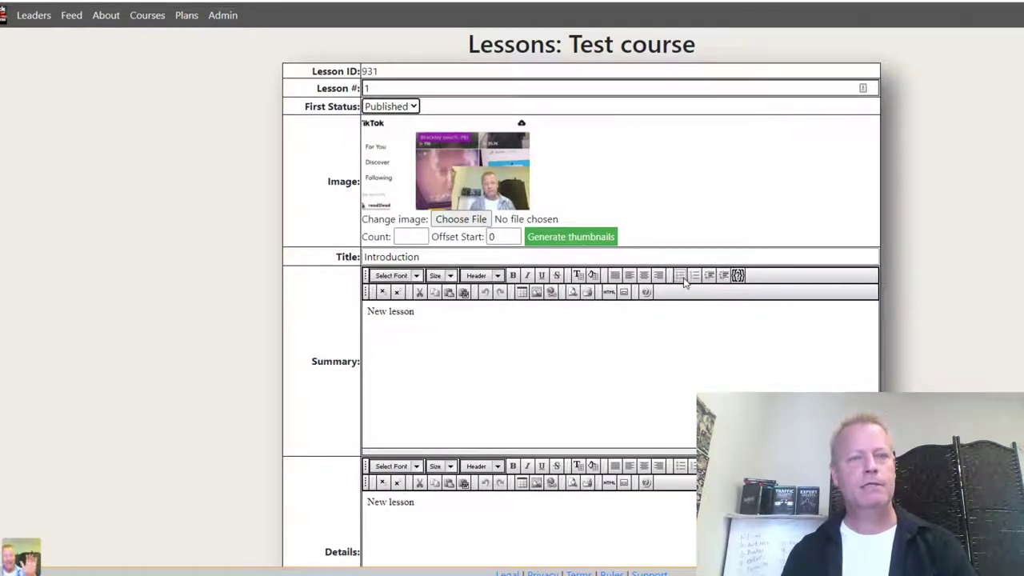
{"action": "scroll", "coordinate": [688, 271], "scroll_direction": "down", "scroll_amount": 4}
{"action": "left_click", "coordinate": [565, 521]}
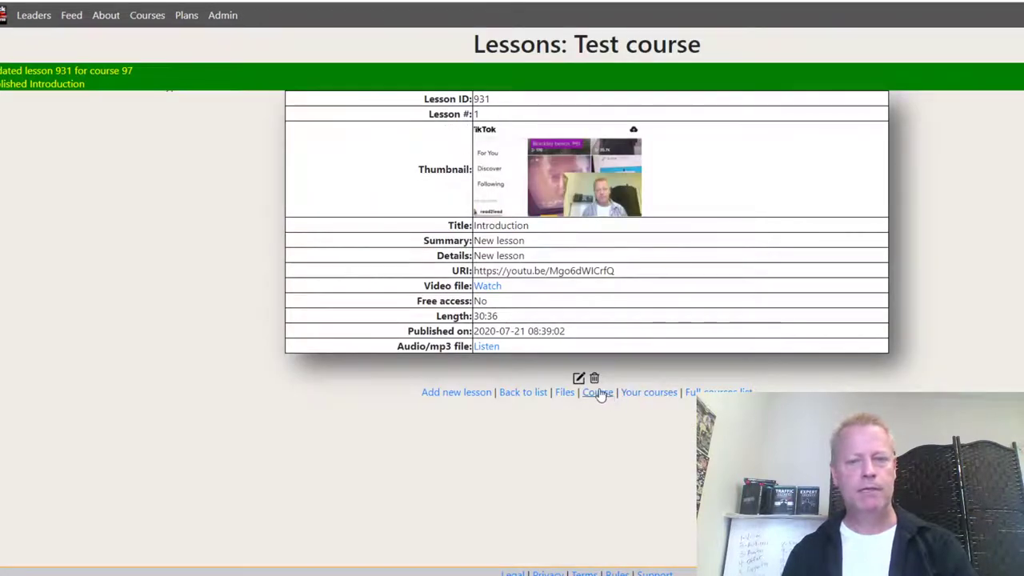
{"action": "left_click", "coordinate": [544, 392]}
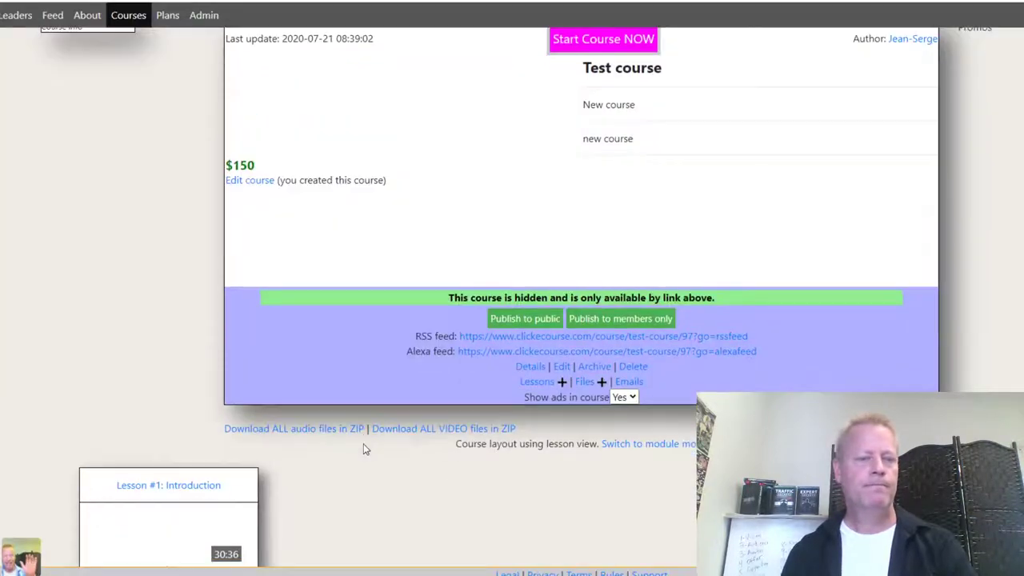
{"action": "scroll", "coordinate": [504, 468], "scroll_direction": "down", "scroll_amount": 2}
- Reload the Test course in the logged-out window and open its $150 Unlock Course checkout
{"action": "key", "text": "alt+Tab"}
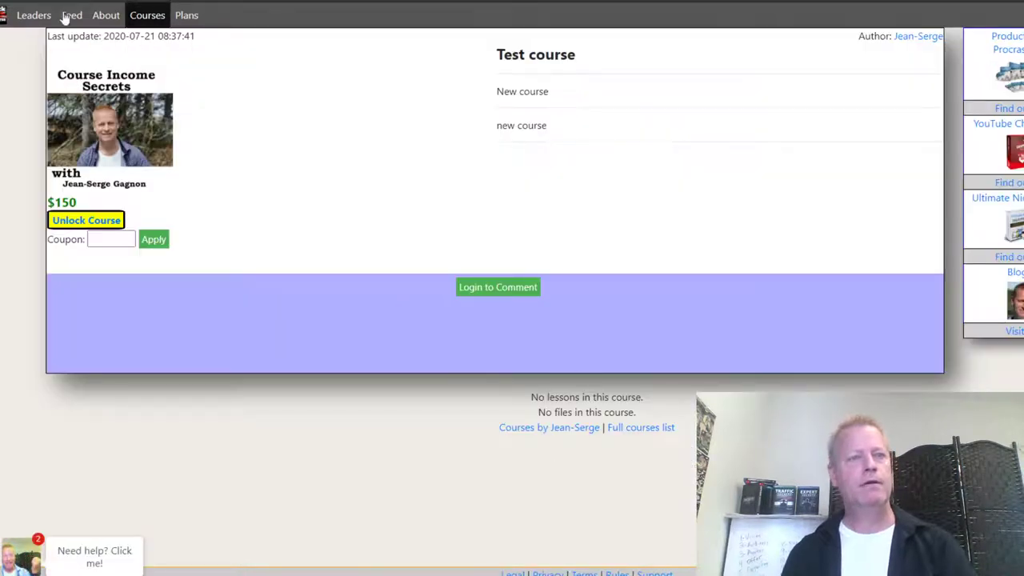
{"action": "key", "text": "F5"}
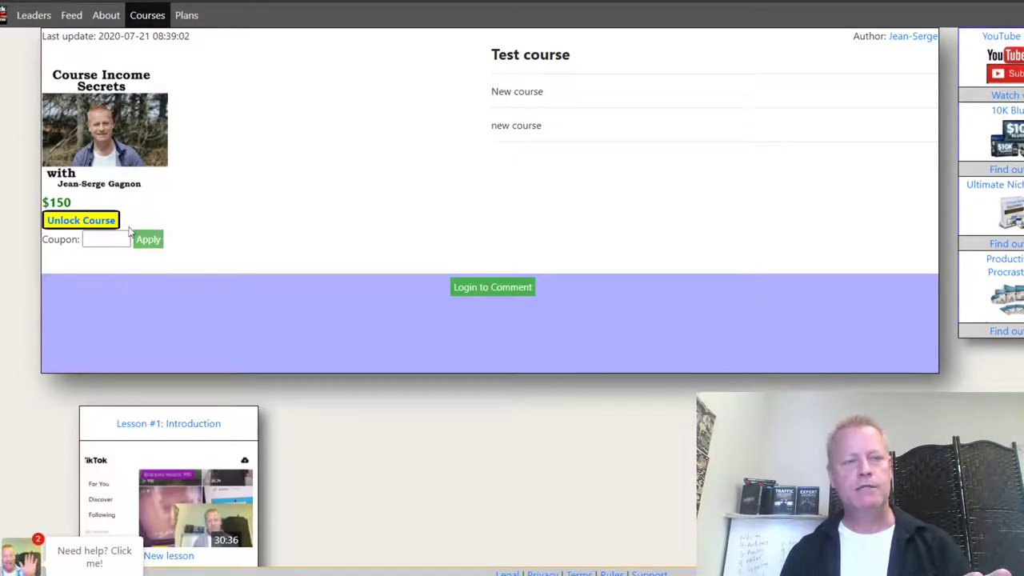
{"action": "left_click", "coordinate": [84, 224]}
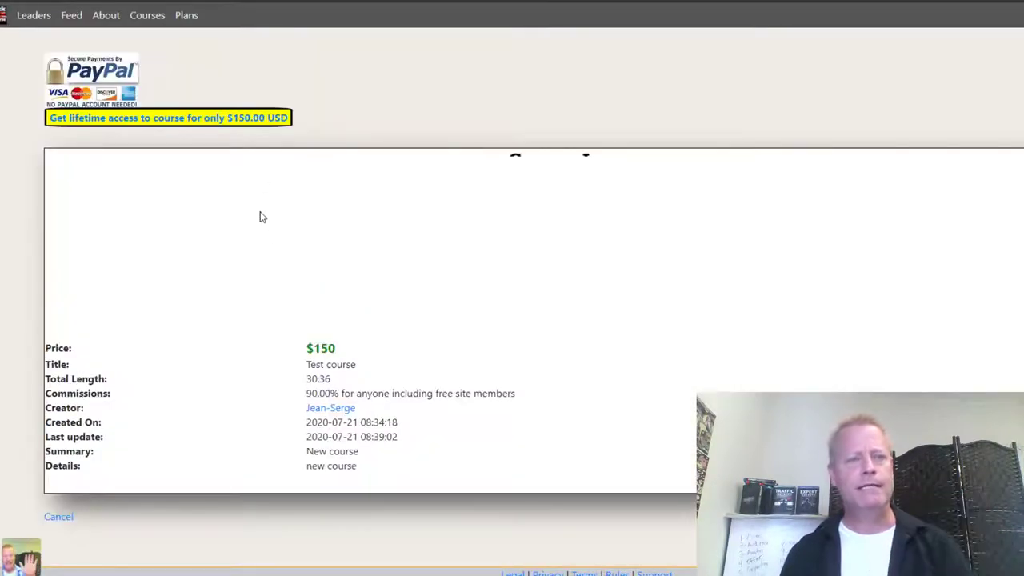
- Point out the $150 price and 90.00% commission, then return to the admin course page
{"action": "left_click_drag", "start_coordinate": [348, 356], "coordinate": [294, 357]}
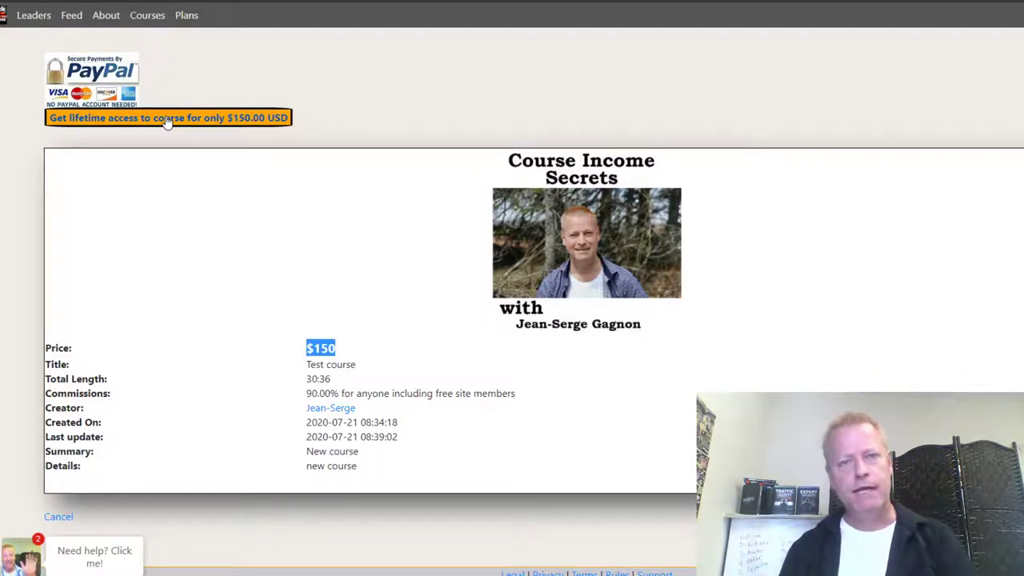
{"action": "left_click", "coordinate": [434, 421]}
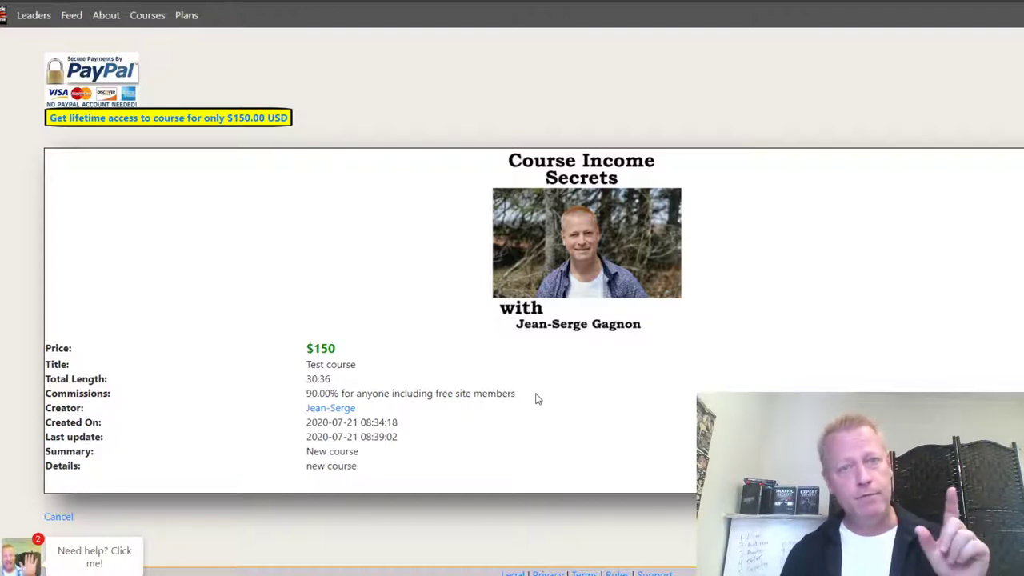
{"action": "left_click_drag", "start_coordinate": [304, 395], "coordinate": [341, 396]}
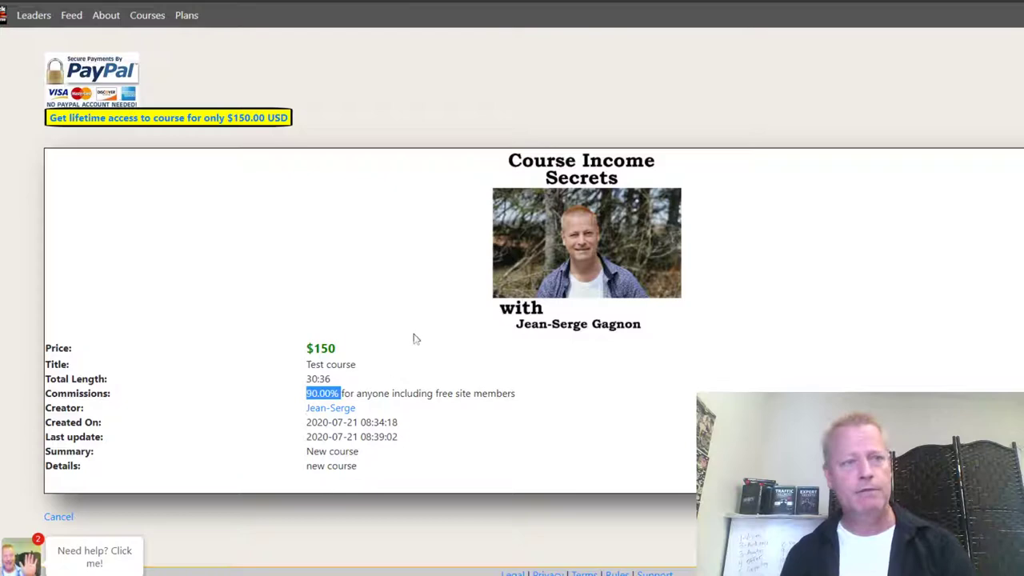
{"action": "key", "text": "alt+Left"}
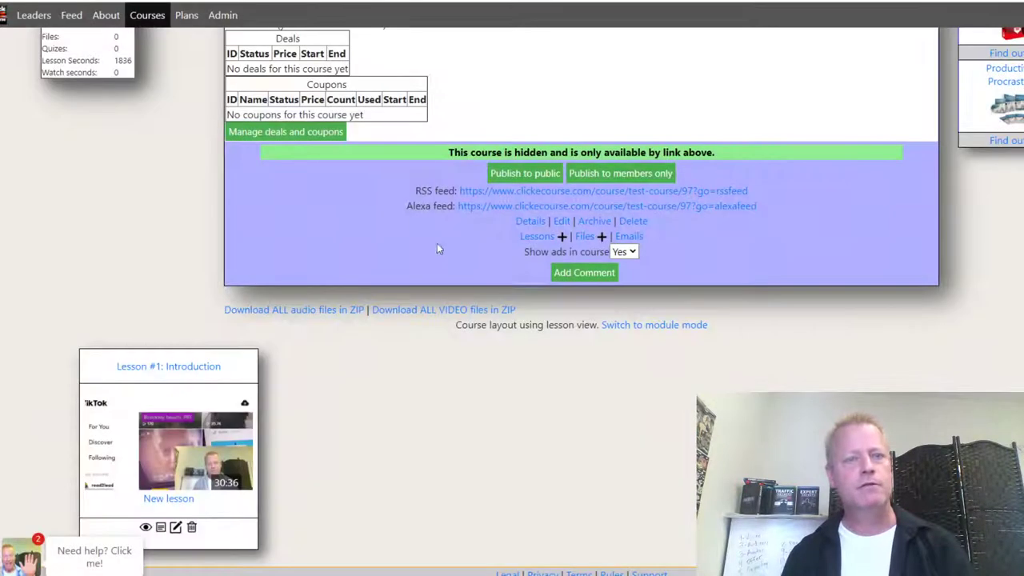
- In the deals and coupons editor, give the new deal a price of 97
{"action": "scroll", "coordinate": [515, 273], "scroll_direction": "up", "scroll_amount": 3}
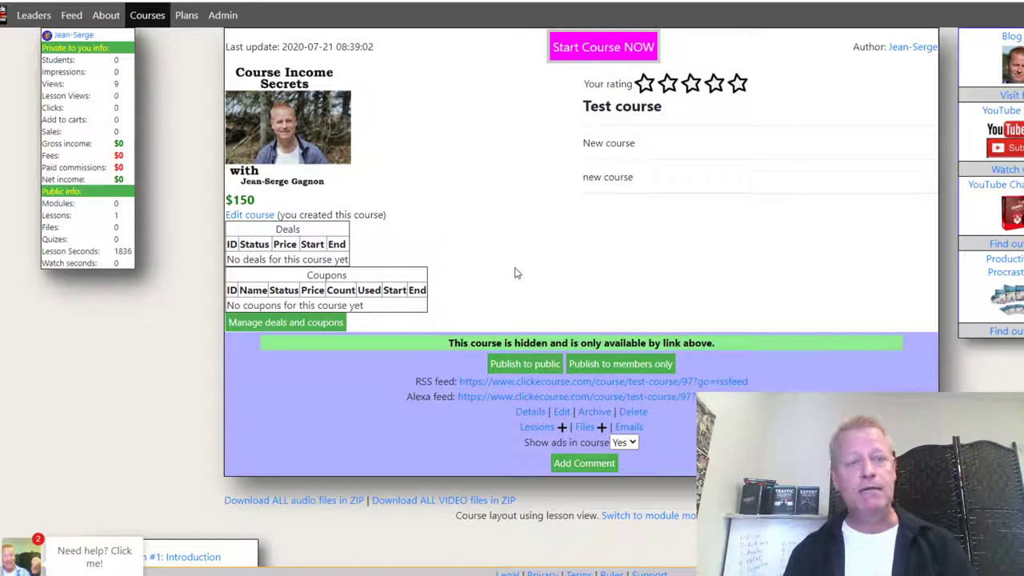
{"action": "left_click", "coordinate": [287, 325]}
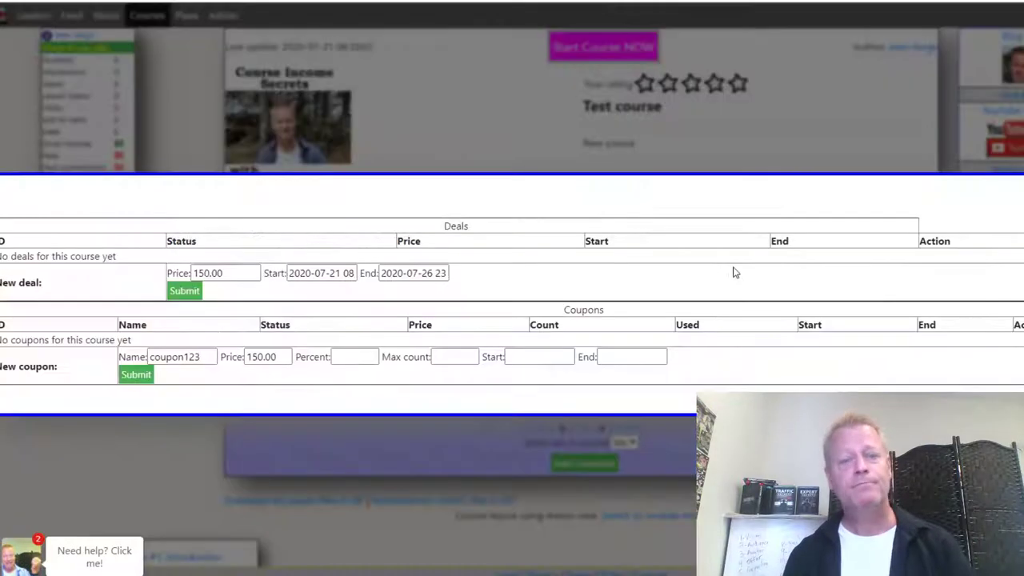
{"action": "left_click_drag", "start_coordinate": [240, 272], "coordinate": [168, 272]}
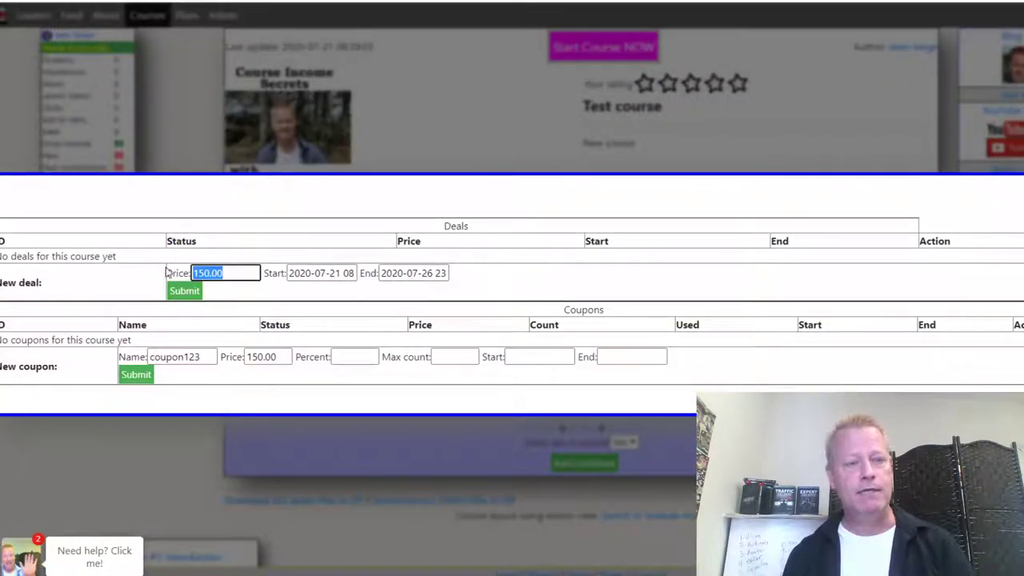
{"action": "type", "text": "1"}
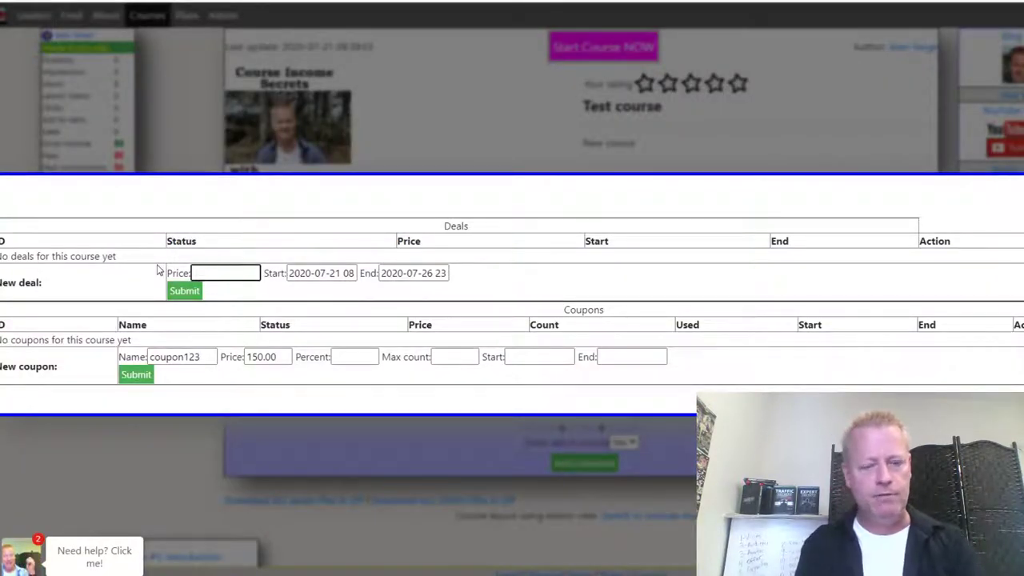
{"action": "key", "text": "Tab"}
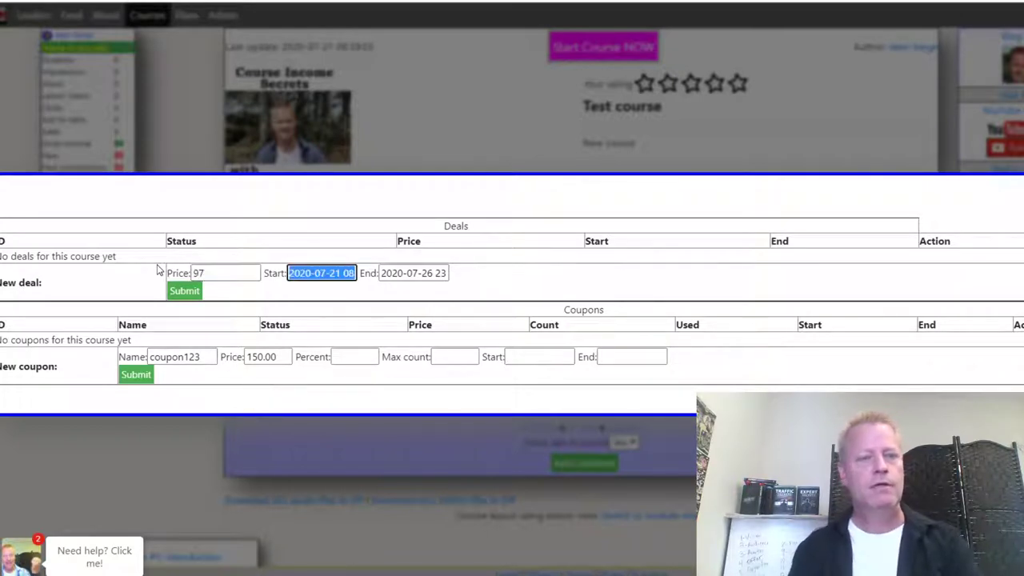
- Set the deal to run 2020-07-20 to 2020-07-31, submit it, and reload the course page
{"action": "left_click", "coordinate": [327, 273]}
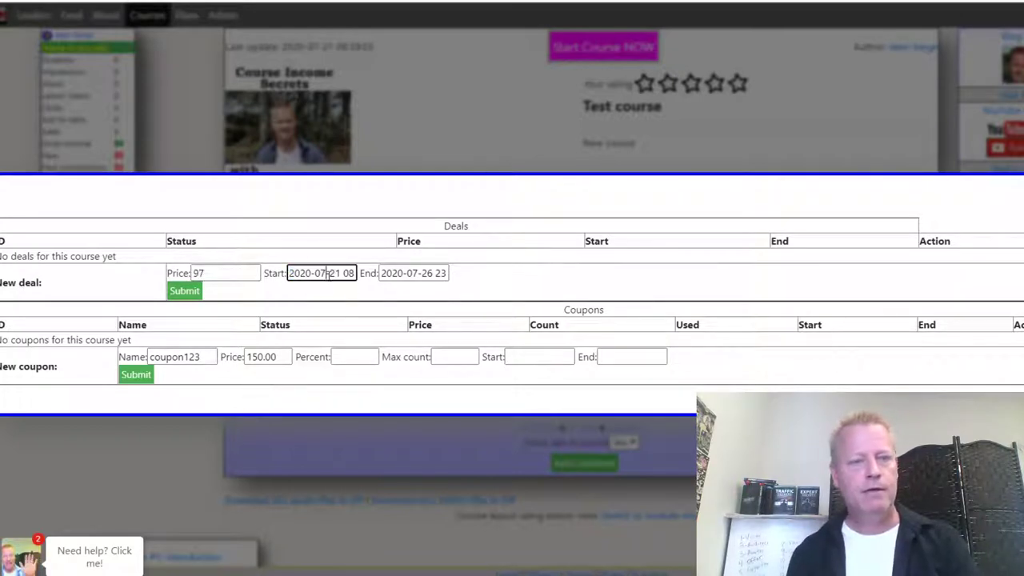
{"action": "left_click_drag", "start_coordinate": [331, 273], "coordinate": [424, 280]}
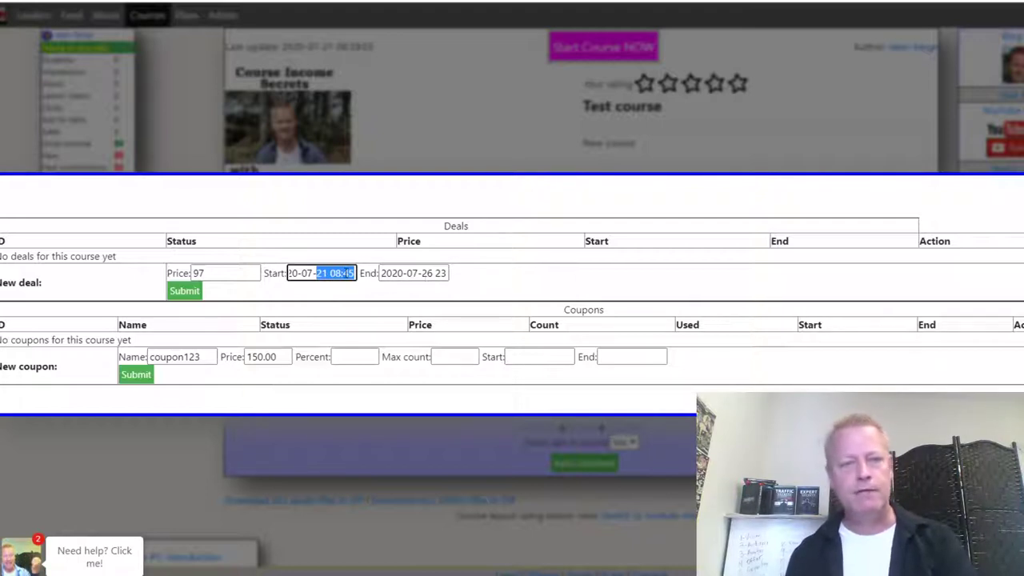
{"action": "left_click", "coordinate": [330, 273]}
{"action": "left_click_drag", "start_coordinate": [318, 273], "coordinate": [539, 286]}
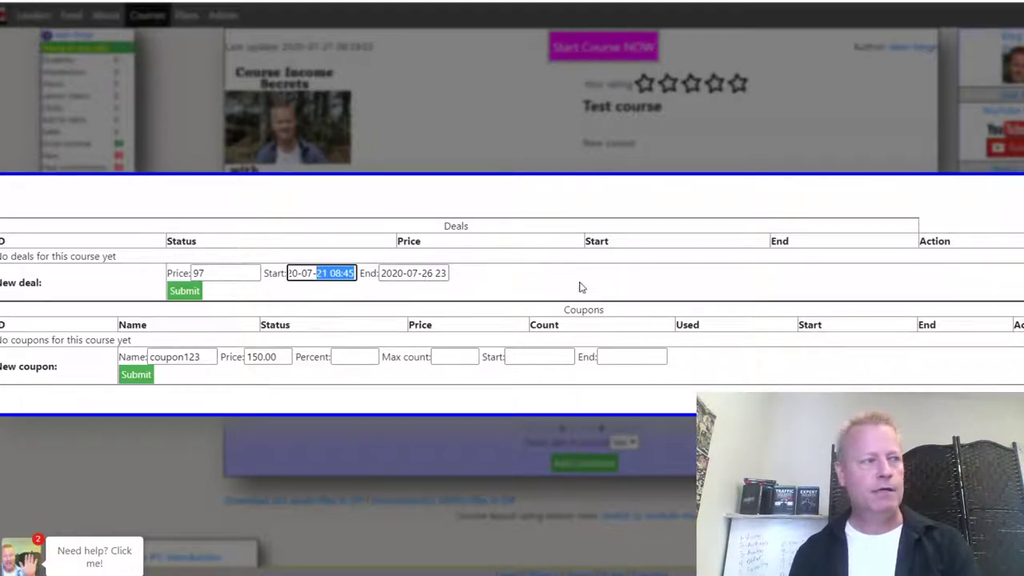
{"action": "type", "text": "20"}
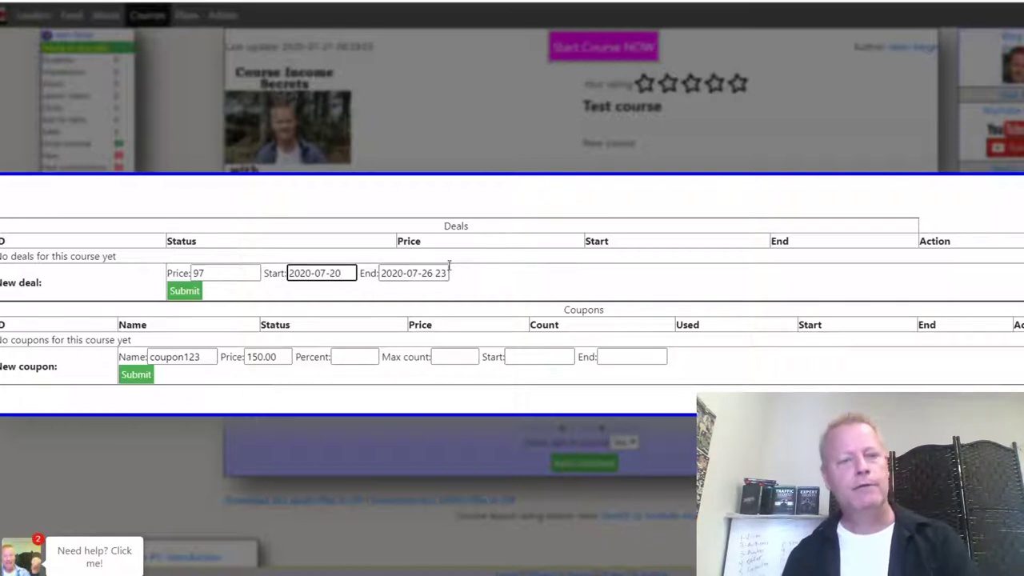
{"action": "left_click_drag", "start_coordinate": [423, 275], "coordinate": [618, 293]}
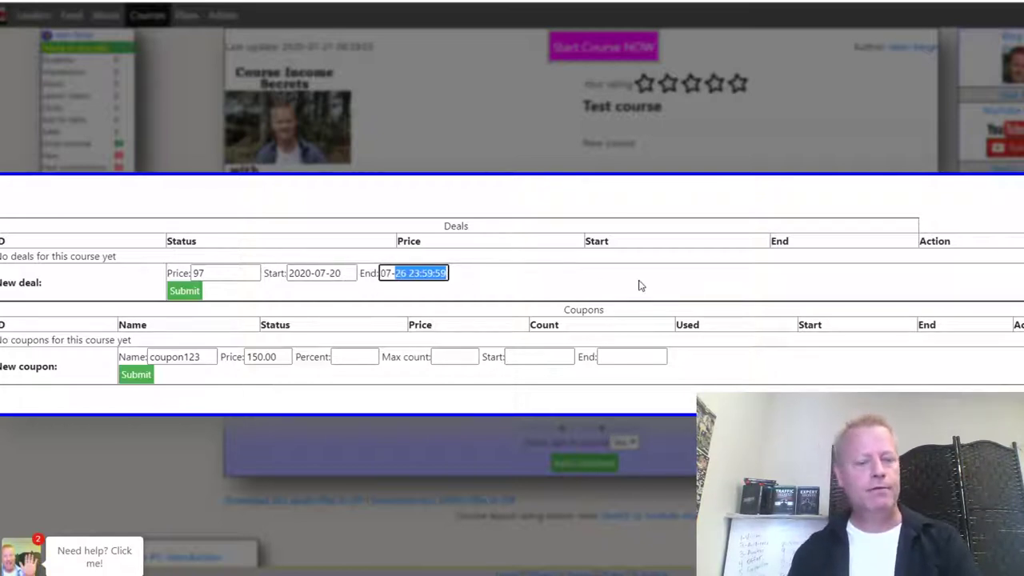
{"action": "type", "text": "31"}
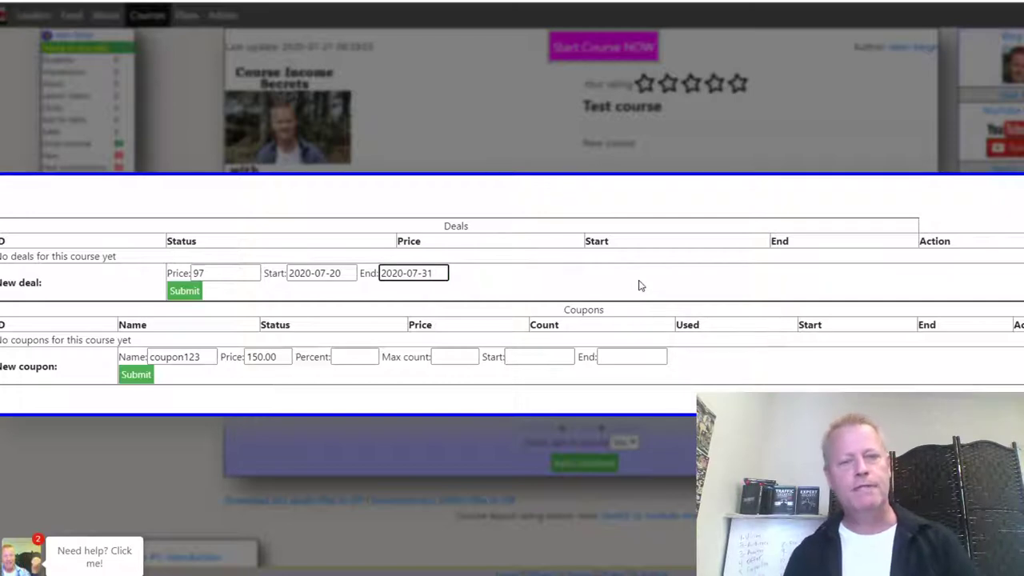
{"action": "left_click", "coordinate": [191, 293]}
{"action": "left_click", "coordinate": [594, 311]}
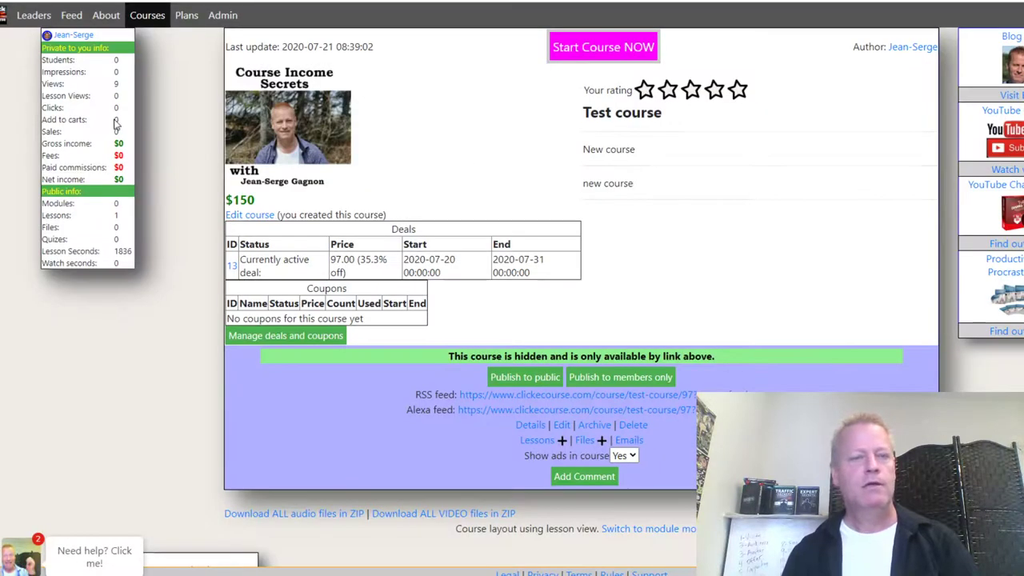
{"action": "left_click_drag", "start_coordinate": [335, 261], "coordinate": [358, 261]}
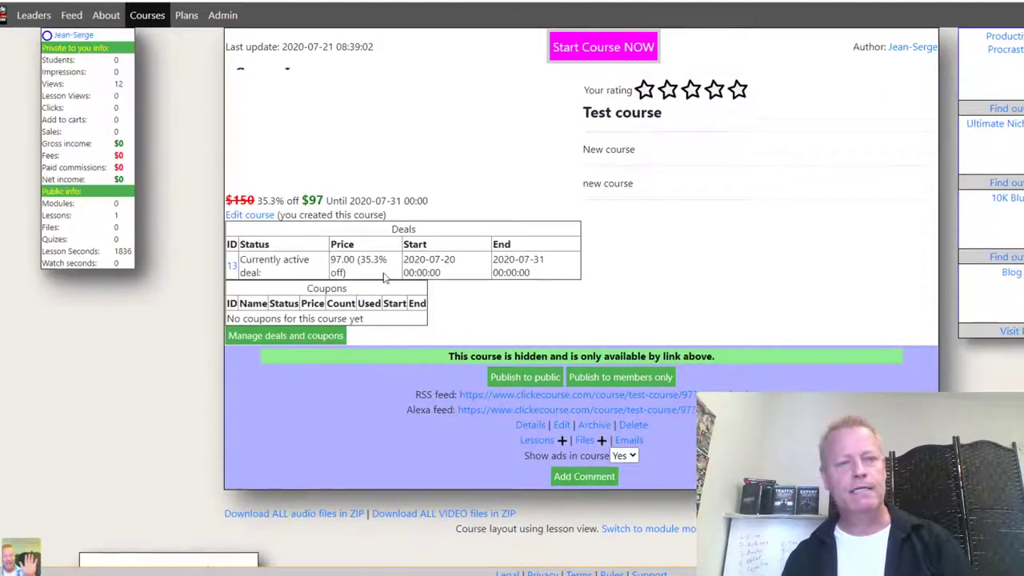
{"action": "left_click_drag", "start_coordinate": [326, 201], "coordinate": [426, 201]}
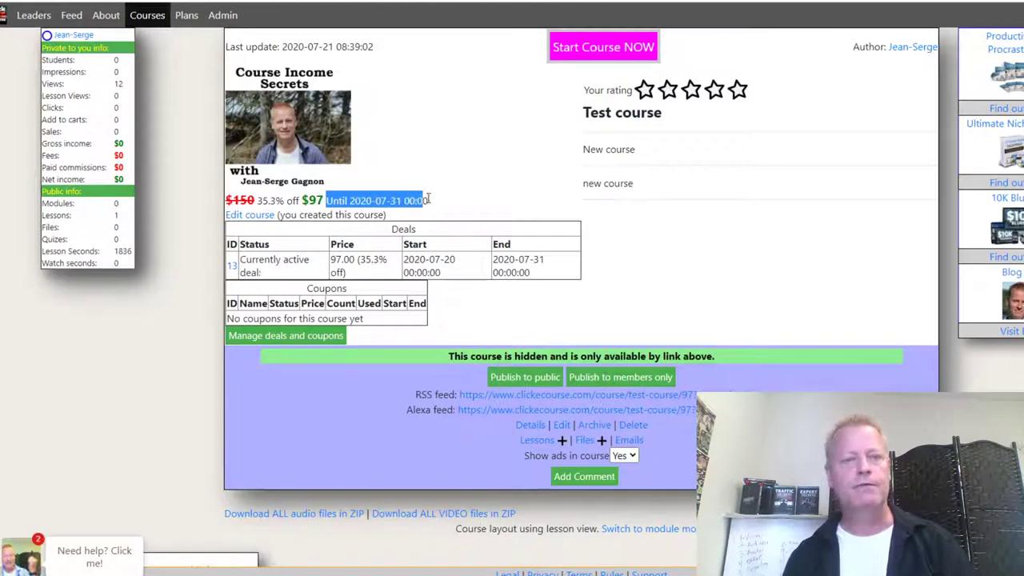
{"action": "left_click", "coordinate": [429, 200]}
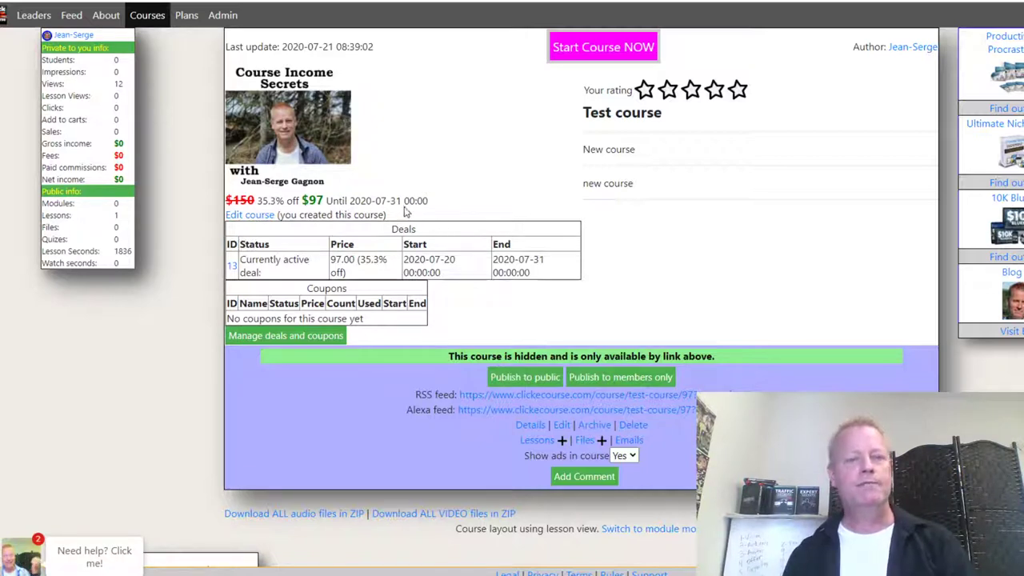
{"action": "left_click_drag", "start_coordinate": [405, 210], "coordinate": [436, 210]}
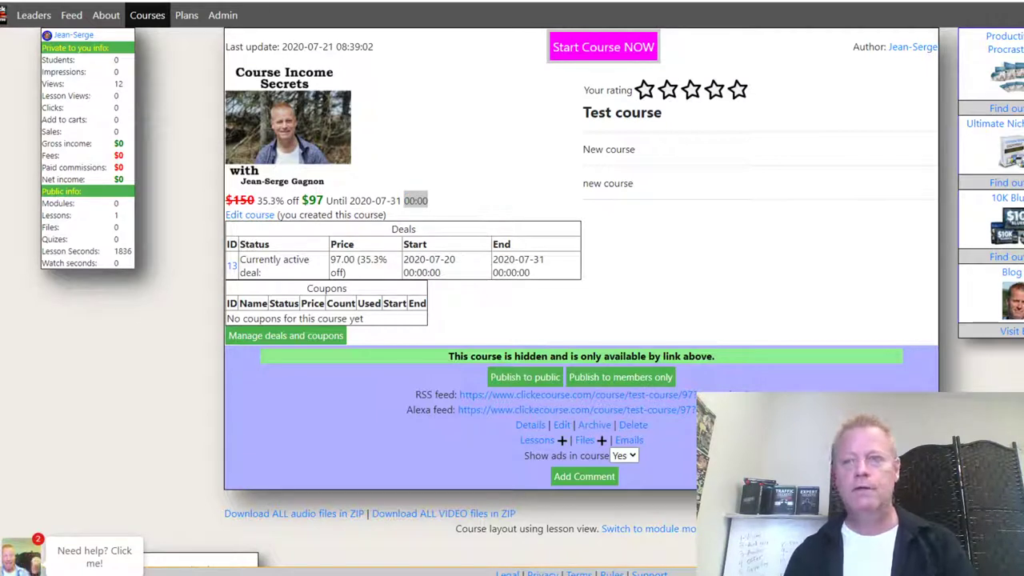
{"action": "key", "text": "ctrl+shift+n"}
- Load the Test course page as a visitor and point out the $97 price and deal expiry date
{"action": "type", "text": "https://www.clickonsome.com/?p=course&list=97"}
{"action": "key", "text": "Return"}
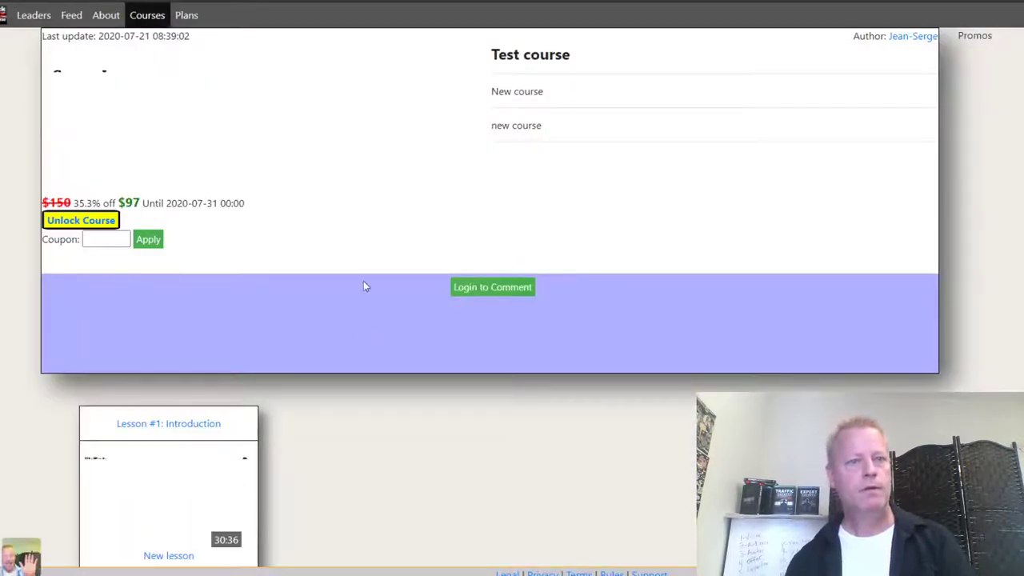
{"action": "left_click_drag", "start_coordinate": [198, 202], "coordinate": [91, 203]}
{"action": "left_click", "coordinate": [270, 229]}
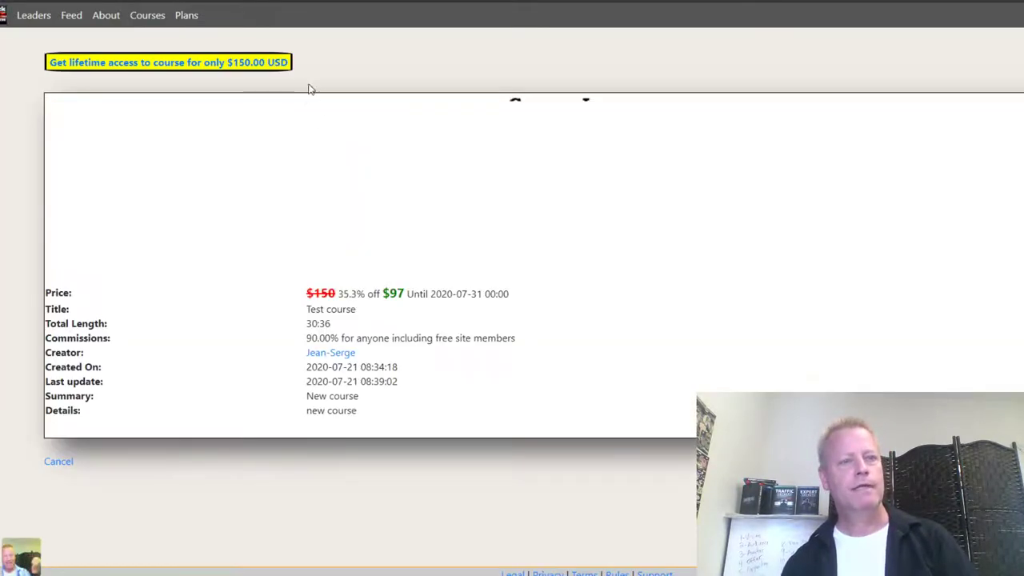
{"action": "left_click_drag", "start_coordinate": [405, 349], "coordinate": [382, 350]}
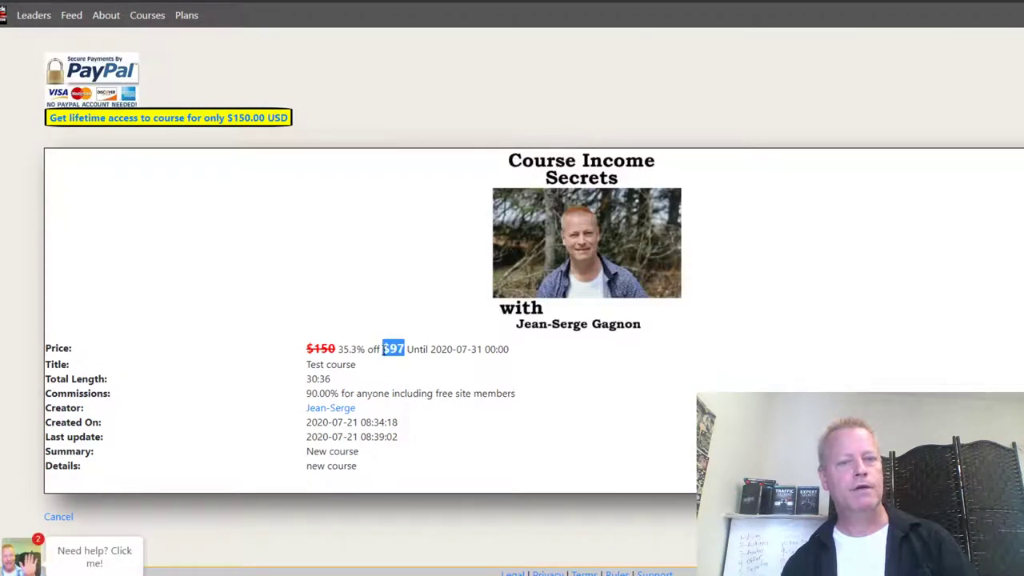
{"action": "left_click_drag", "start_coordinate": [446, 351], "coordinate": [374, 352]}
{"action": "left_click", "coordinate": [413, 232]}
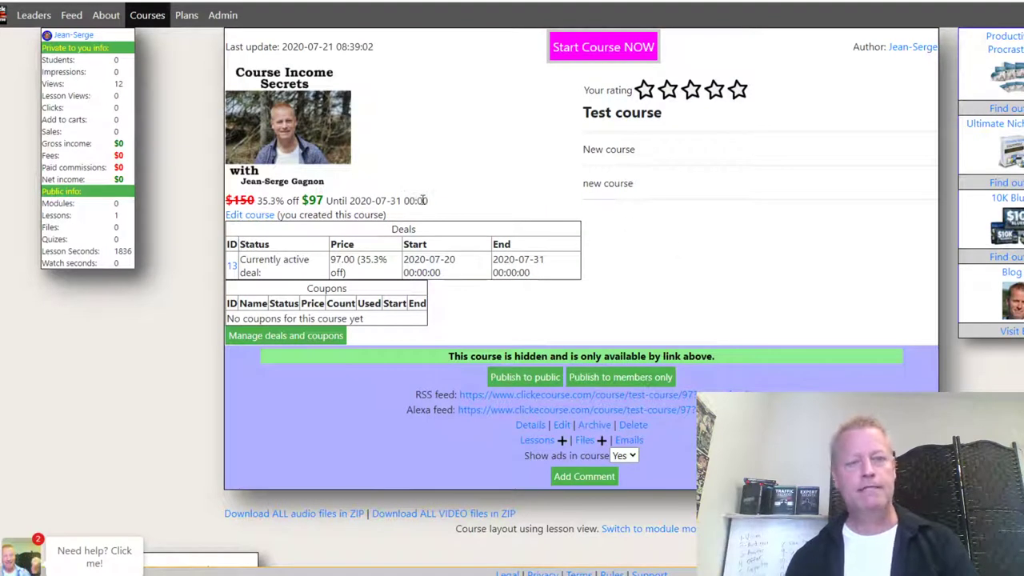
- Add a new deal priced 47 running from 2020-07-20 to 2020-07-25 and submit it
{"action": "left_click", "coordinate": [303, 337]}
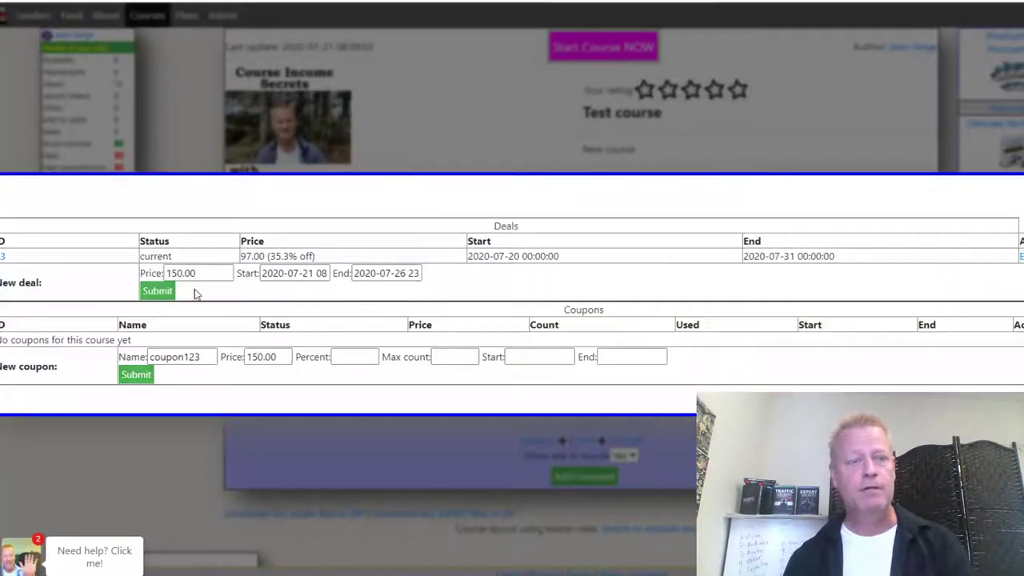
{"action": "left_click_drag", "start_coordinate": [213, 273], "coordinate": [125, 277]}
{"action": "type", "text": "47"}
{"action": "key", "text": "Tab"}
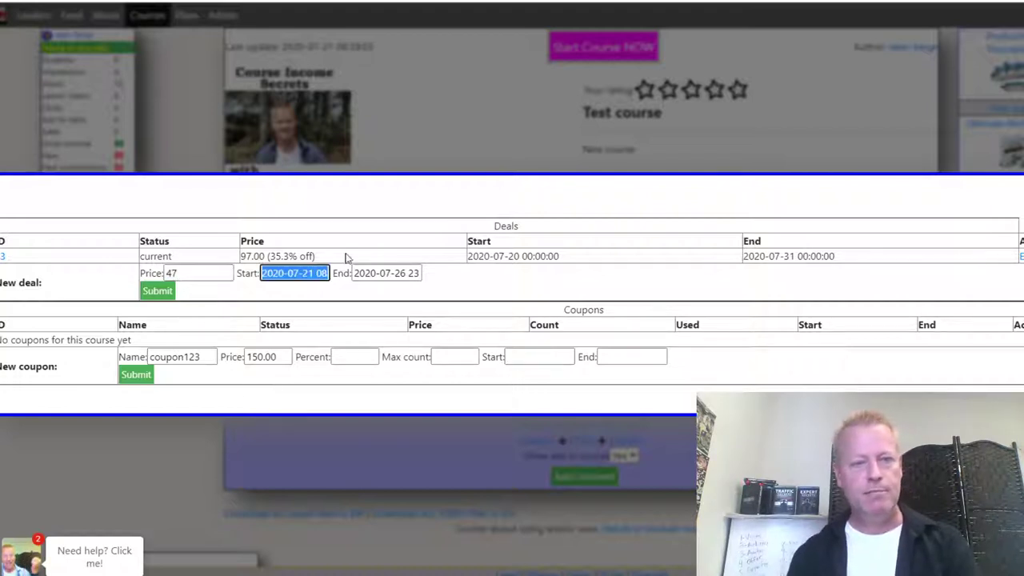
{"action": "left_click", "coordinate": [314, 272]}
{"action": "left_click_drag", "start_coordinate": [304, 274], "coordinate": [407, 273]}
{"action": "type", "text": "20"}
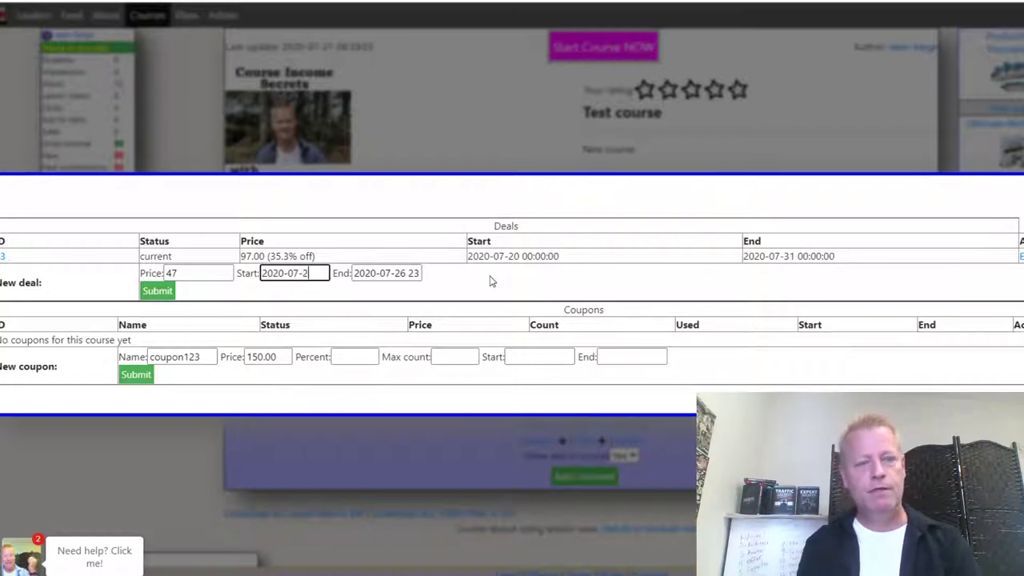
{"action": "left_click_drag", "start_coordinate": [402, 272], "coordinate": [541, 218]}
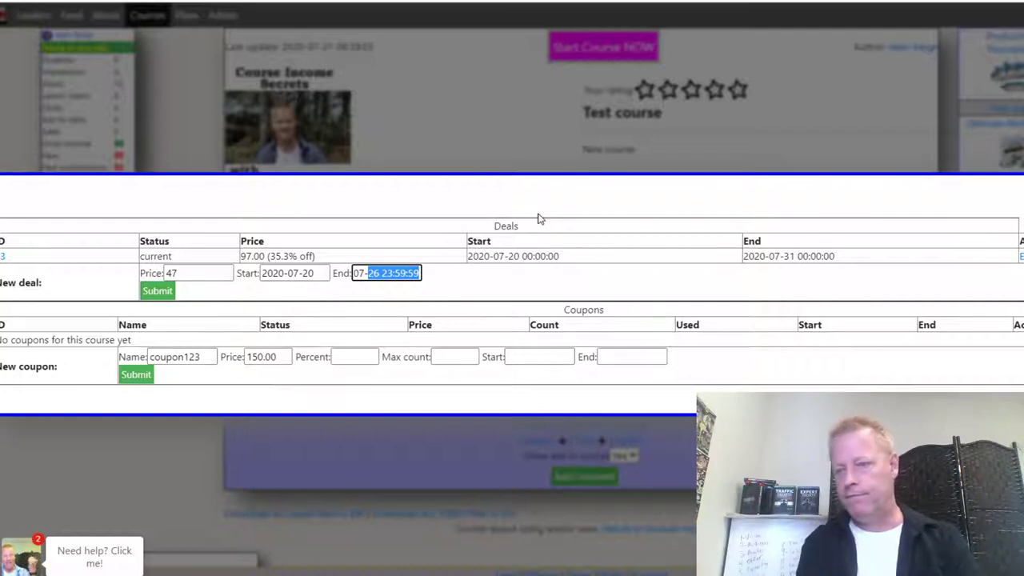
{"action": "type", "text": "15"}
{"action": "type", "text": "25"}
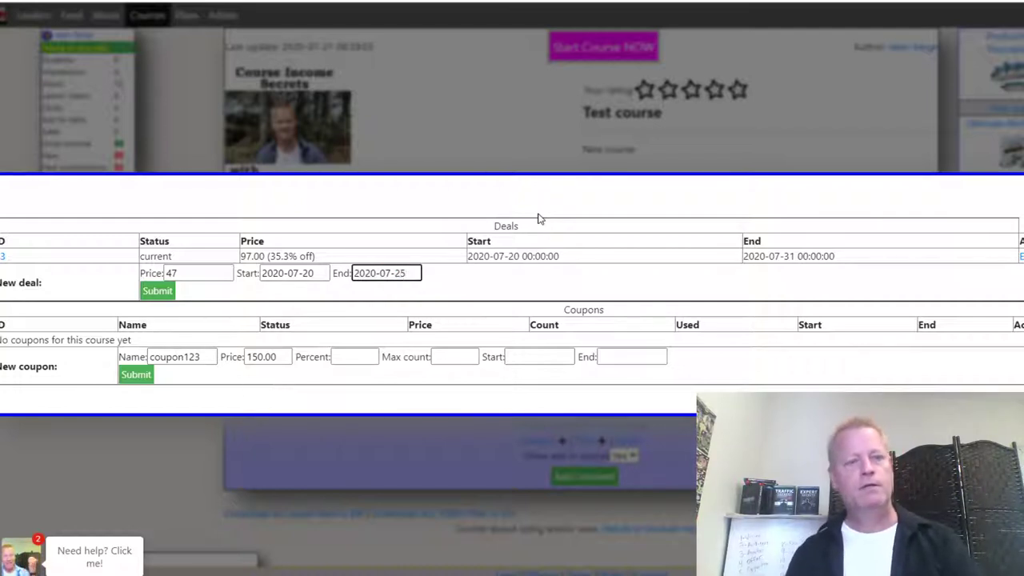
{"action": "left_click", "coordinate": [157, 293]}
- Reload the deals list, compare the 97 and 47 deal rows, and close the editor
{"action": "left_click", "coordinate": [584, 309]}
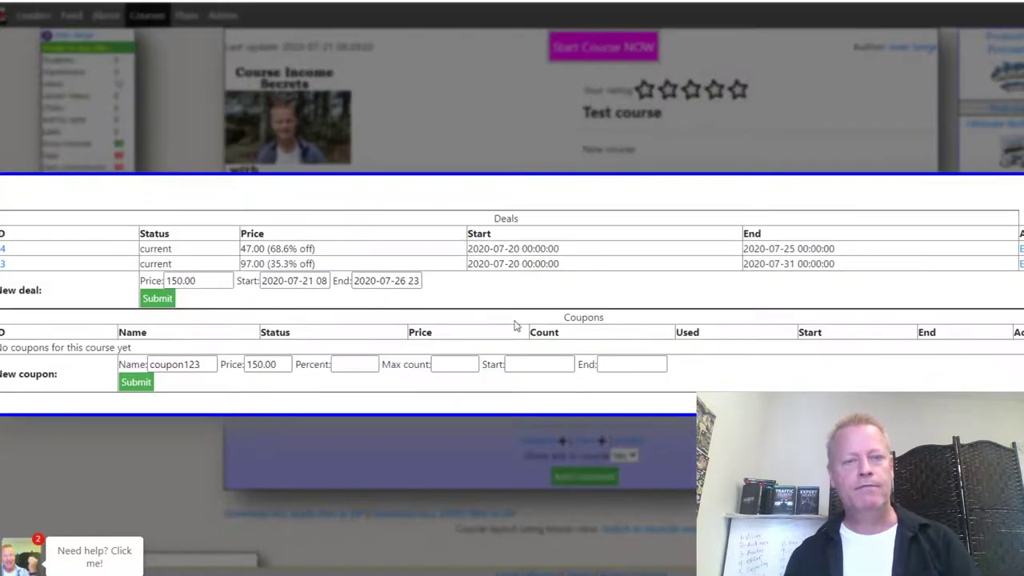
{"action": "left_click_drag", "start_coordinate": [245, 249], "coordinate": [373, 268]}
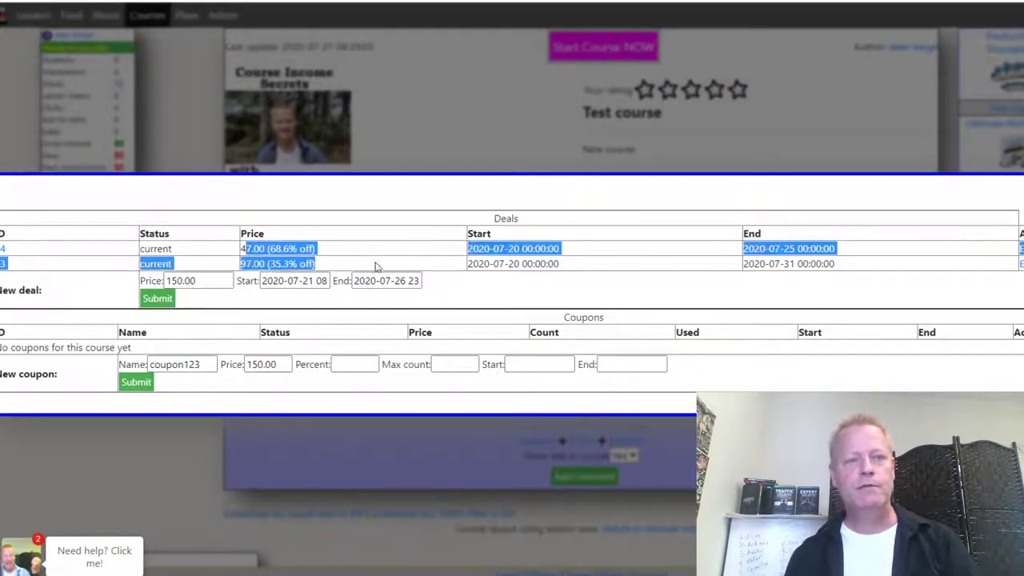
{"action": "triple_click", "coordinate": [923, 275]}
{"action": "key", "text": "Escape"}
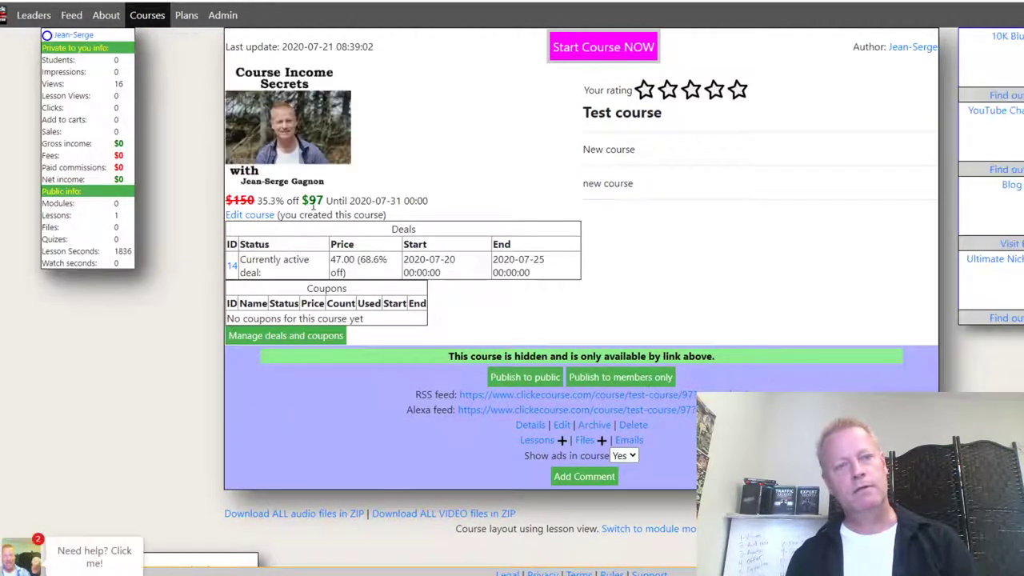
{"action": "left_click_drag", "start_coordinate": [304, 202], "coordinate": [347, 212]}
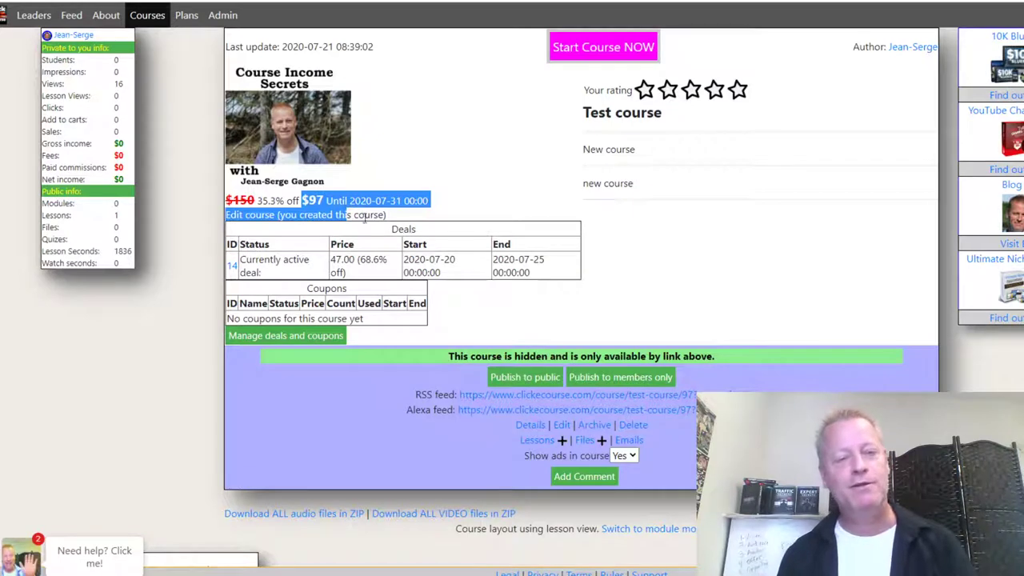
{"action": "left_click", "coordinate": [478, 274]}
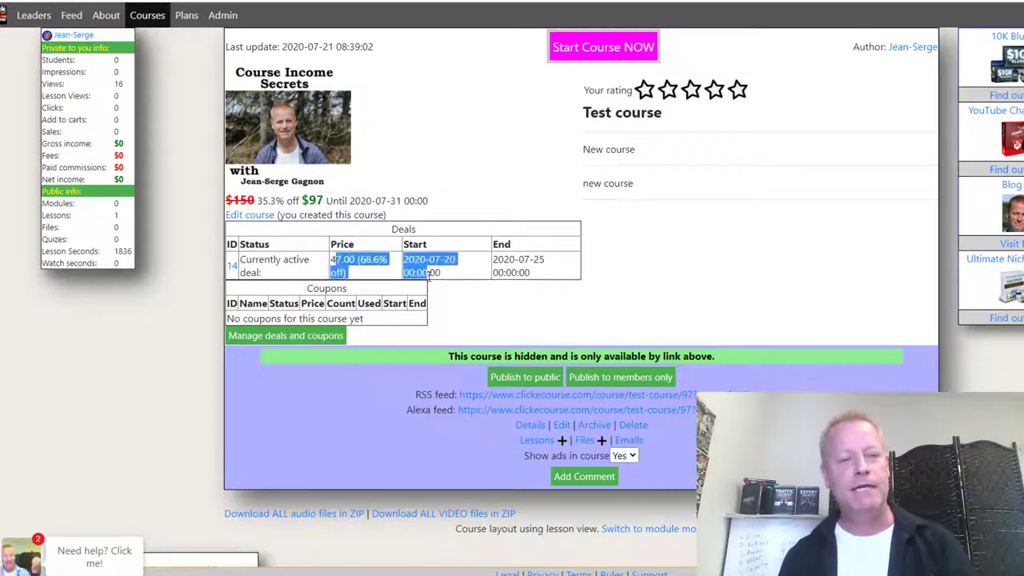
{"action": "left_click_drag", "start_coordinate": [309, 200], "coordinate": [346, 200]}
{"action": "left_click", "coordinate": [498, 200]}
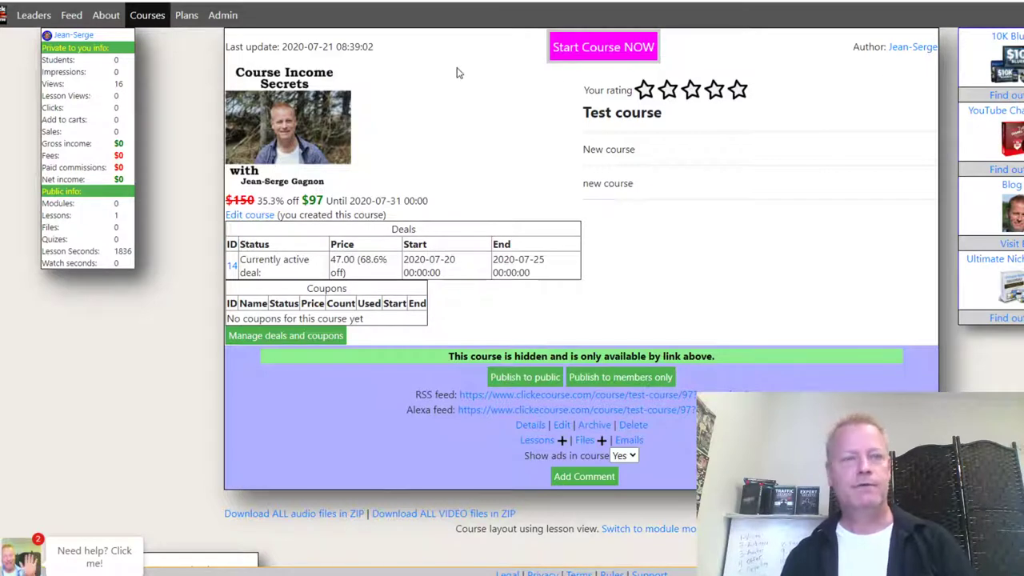
{"action": "left_click", "coordinate": [141, 16]}
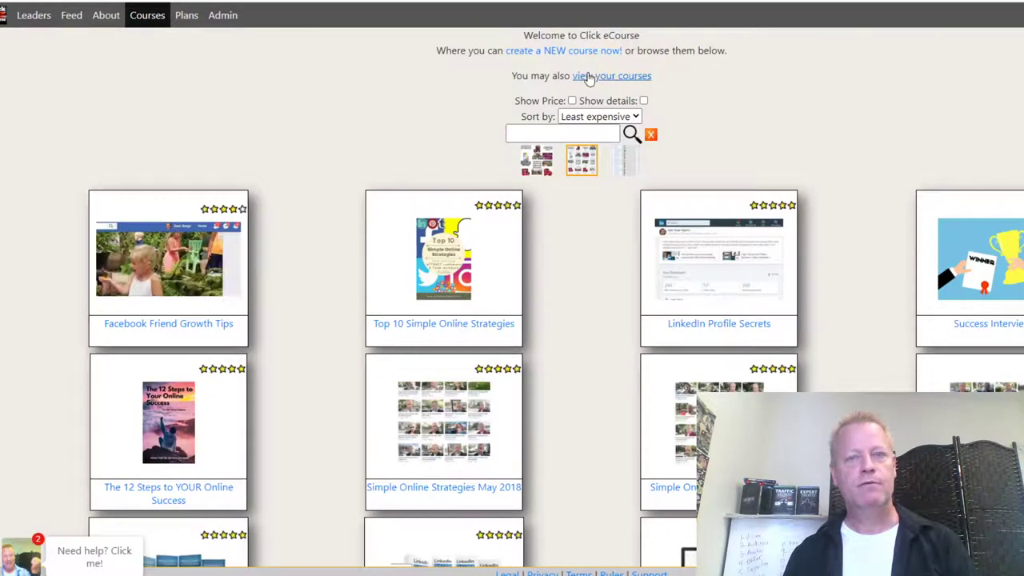
{"action": "left_click", "coordinate": [645, 304]}
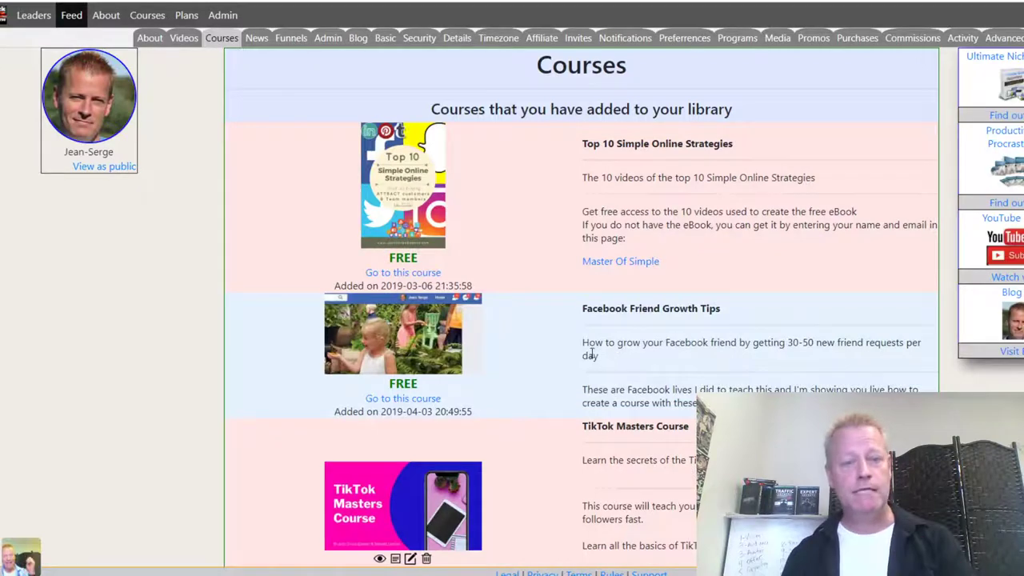
{"action": "scroll", "coordinate": [591, 354], "scroll_direction": "down", "scroll_amount": 8}
{"action": "scroll", "coordinate": [589, 340], "scroll_direction": "up", "scroll_amount": 4}
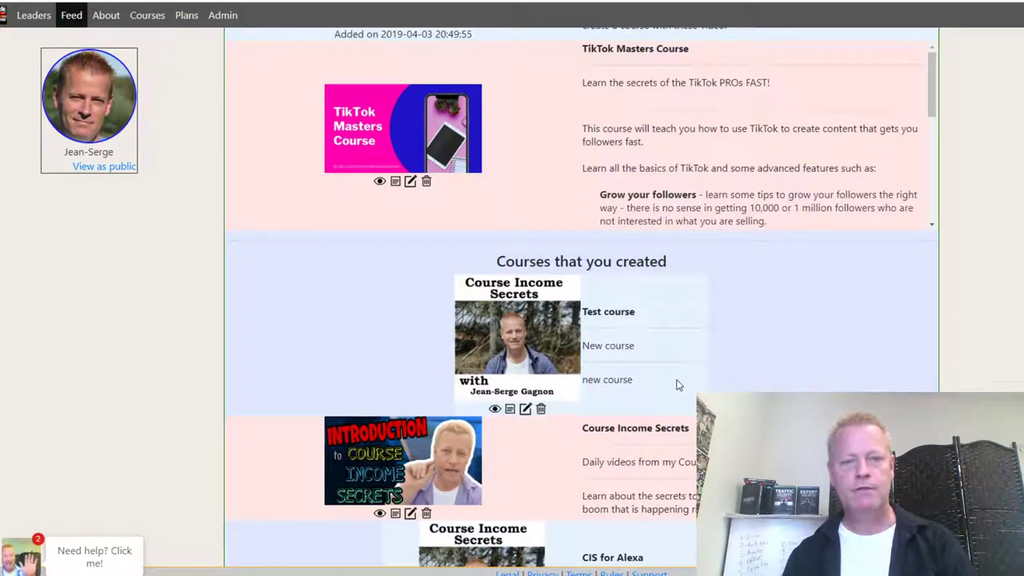
{"action": "left_click", "coordinate": [439, 141]}
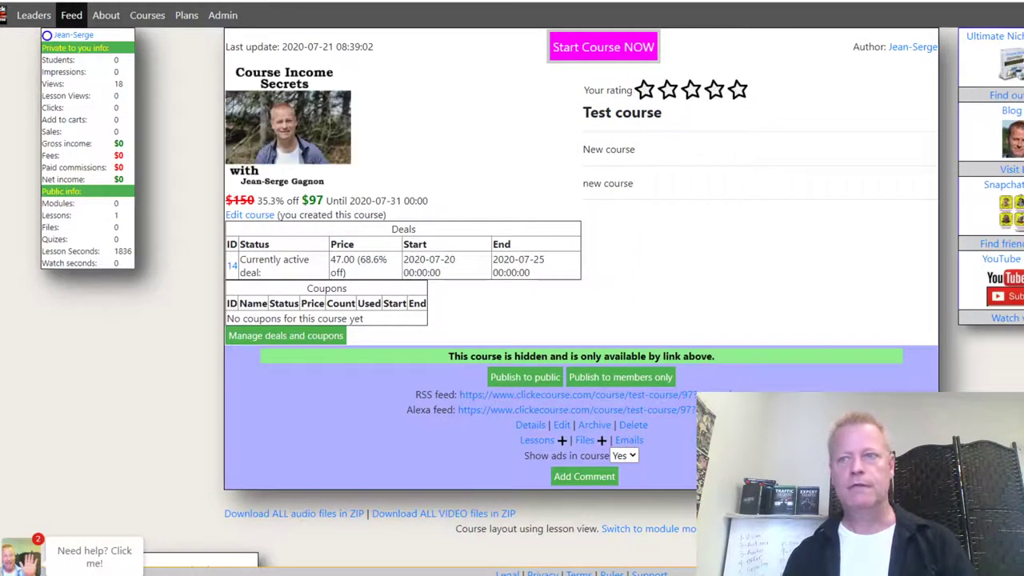
- Load the Test course URL in a private window, see the visitor price of $97, and return to the admin window
{"action": "key", "text": "ctrl+shift+n"}
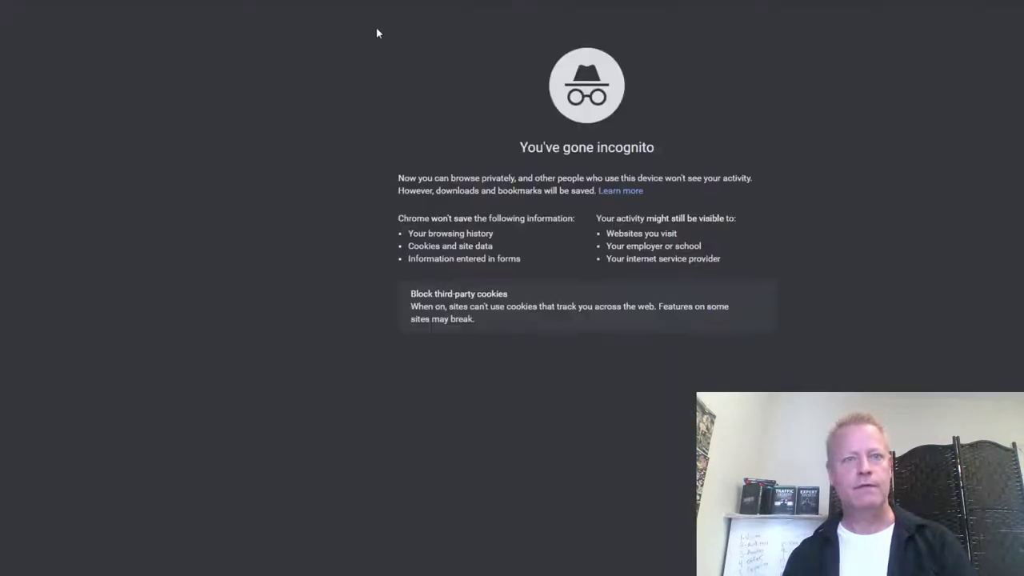
{"action": "type", "text": "https://www.clickecourse.com/course/test-course/97/"}
{"action": "key", "text": "Return"}
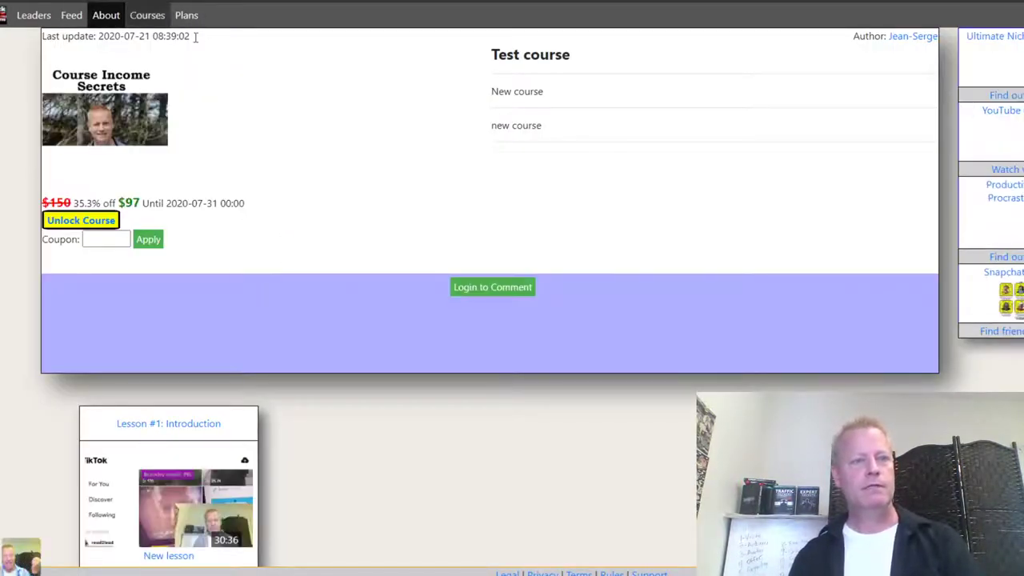
{"action": "key", "text": "alt+Tab"}
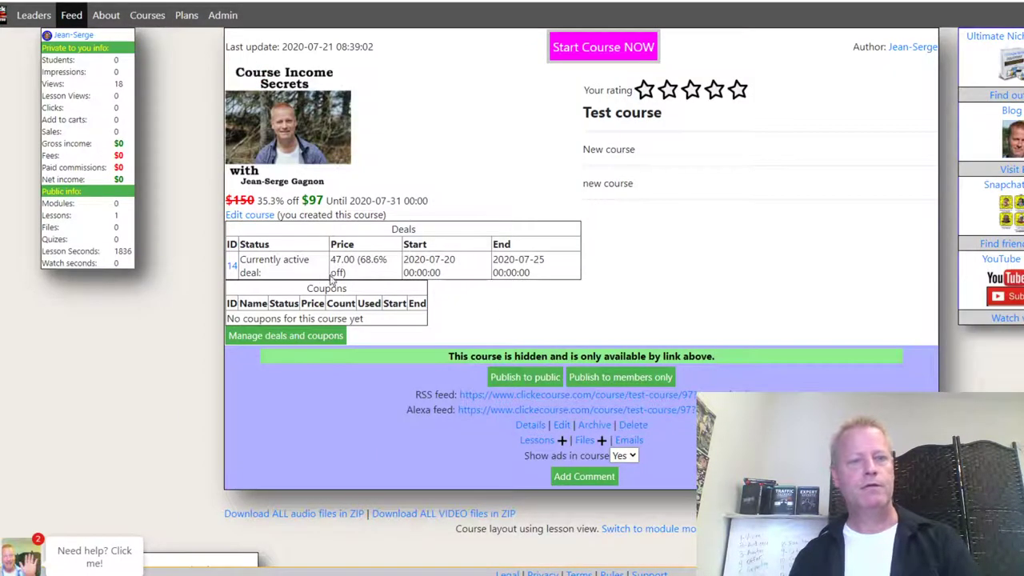
- Delete old deal #13 so only the $47 deal #14 remains, then reload the visitor course page
{"action": "left_click", "coordinate": [297, 337]}
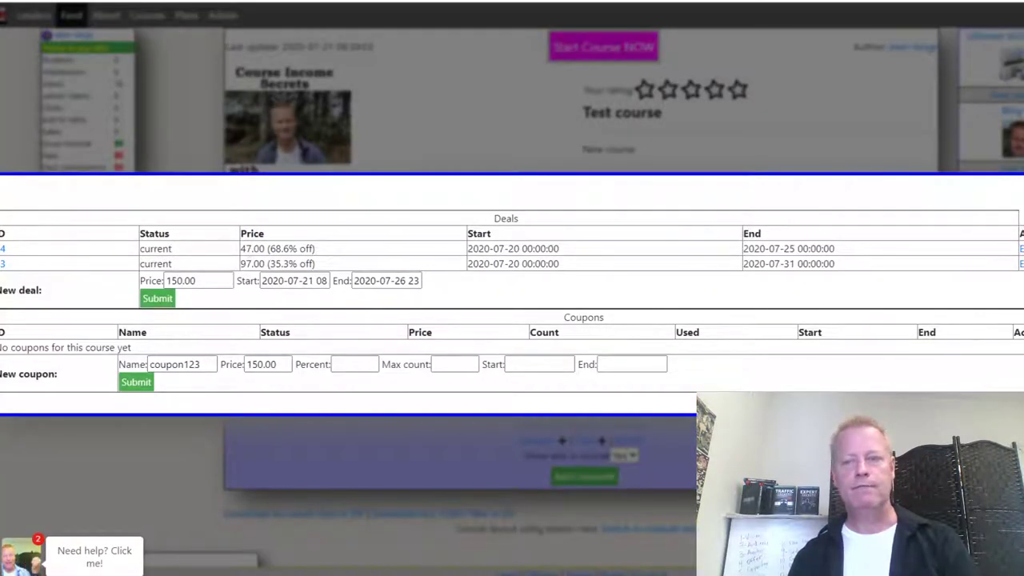
{"action": "left_click", "coordinate": [1021, 263]}
{"action": "left_click", "coordinate": [582, 314]}
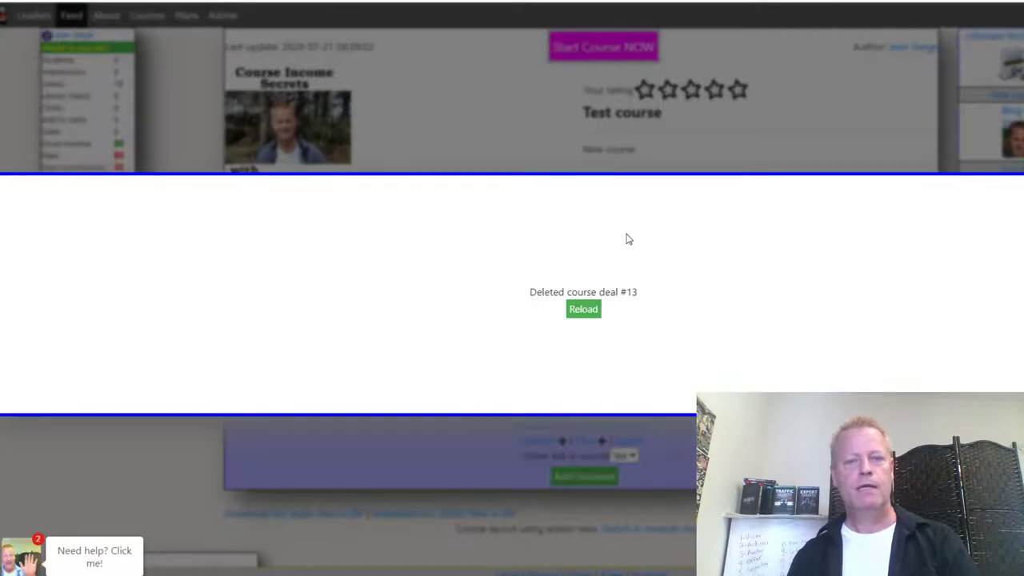
{"action": "left_click", "coordinate": [586, 311]}
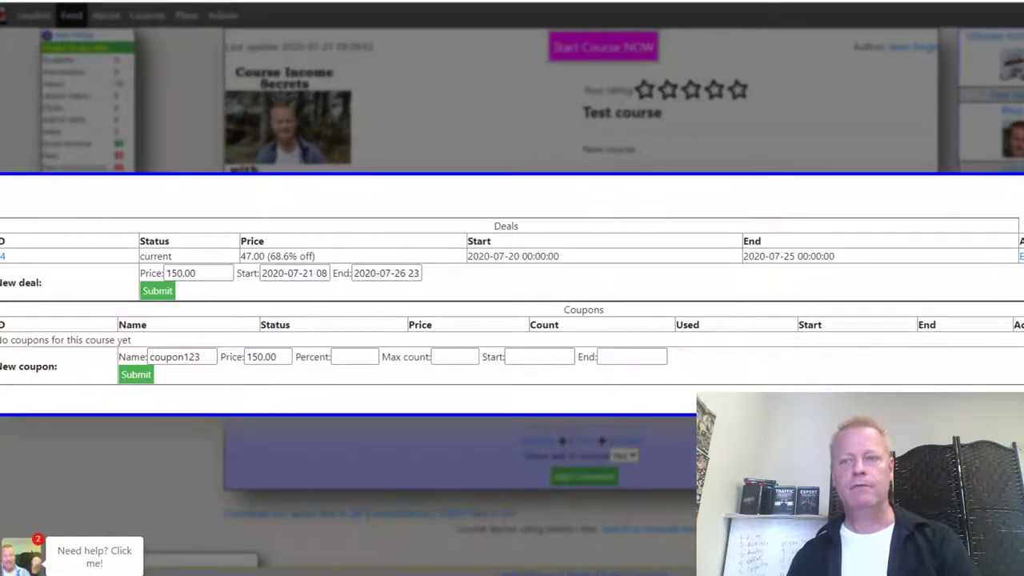
{"action": "key", "text": "alt+Tab"}
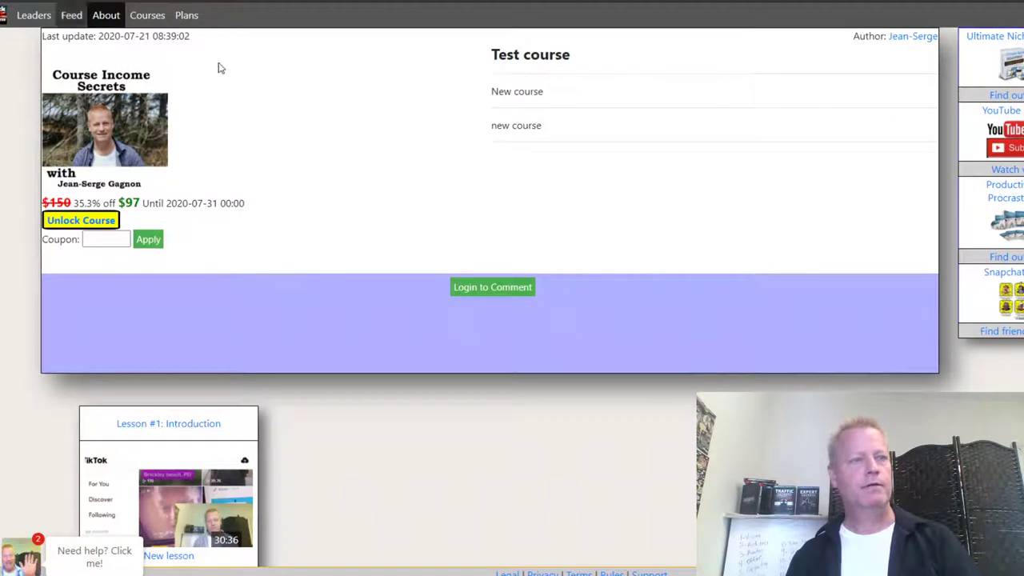
{"action": "key", "text": "F5"}
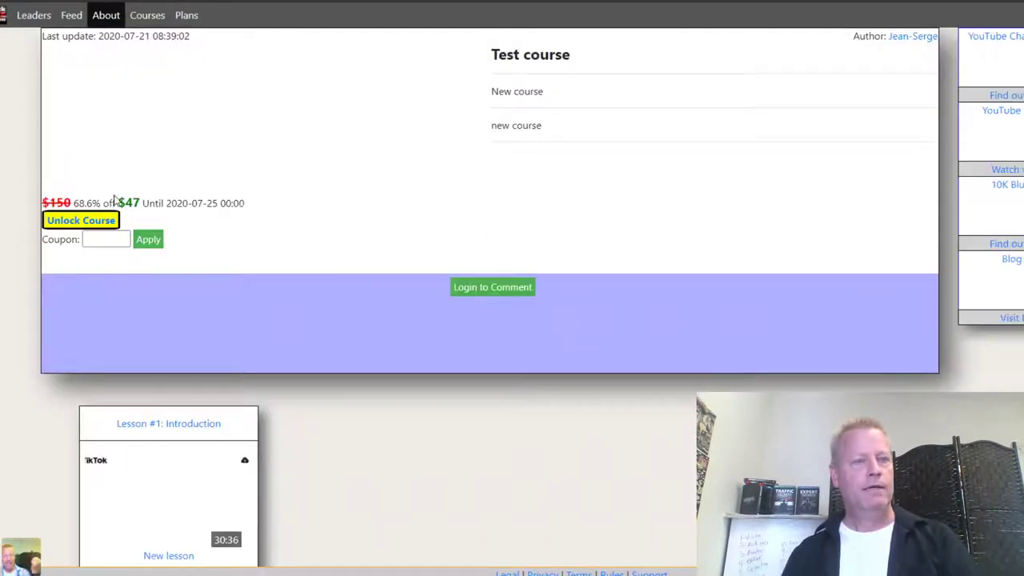
- Highlight the new $47 price on the refreshed visitor course page
{"action": "left_click_drag", "start_coordinate": [114, 199], "coordinate": [226, 205]}
{"action": "left_click", "coordinate": [228, 206]}
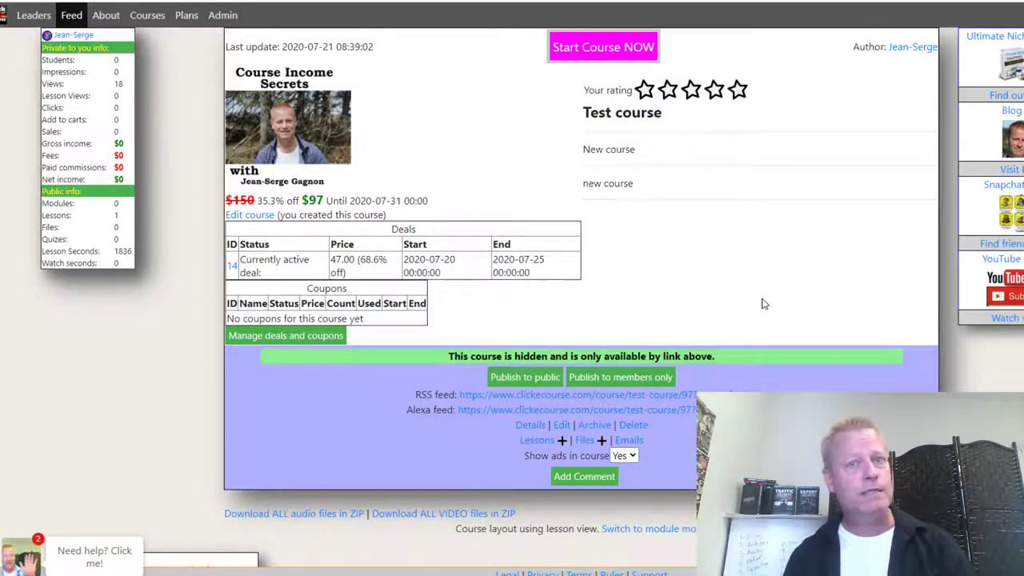
- Create a coupon named 'superdeal' priced at 97 and reload the coupon list
{"action": "left_click", "coordinate": [280, 336]}
{"action": "double_click", "coordinate": [195, 357]}
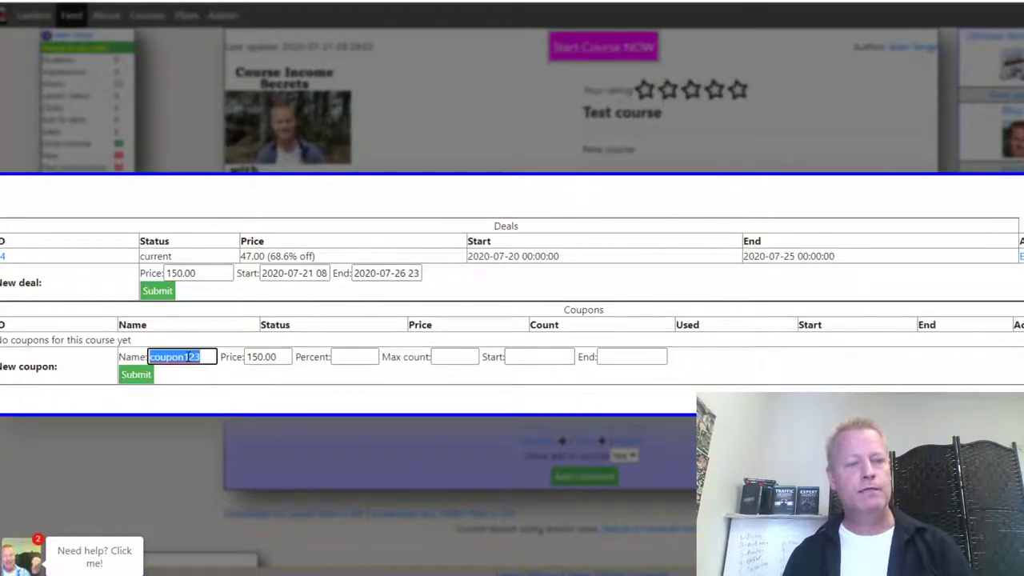
{"action": "type", "text": "superdeal"}
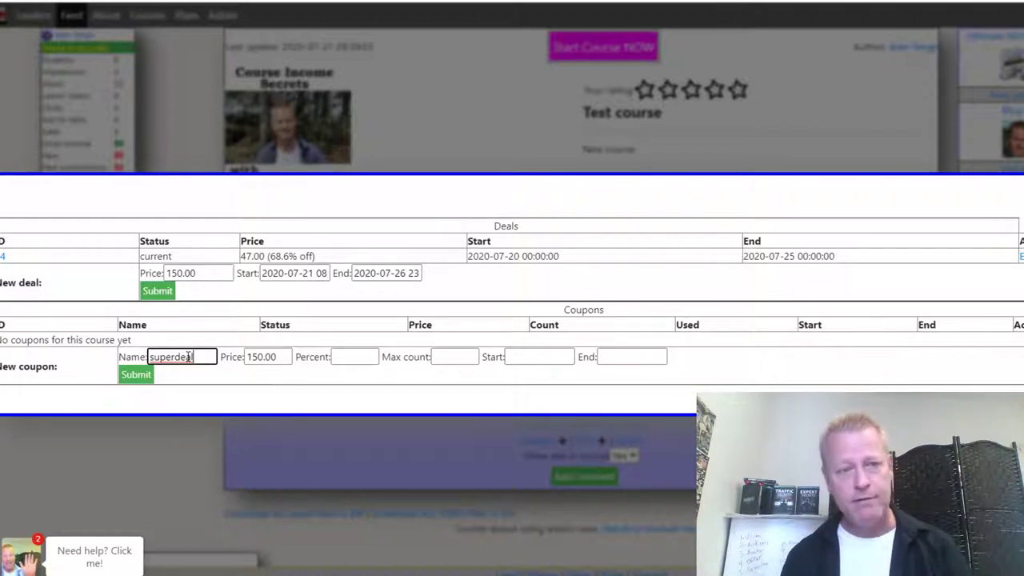
{"action": "key", "text": "Tab"}
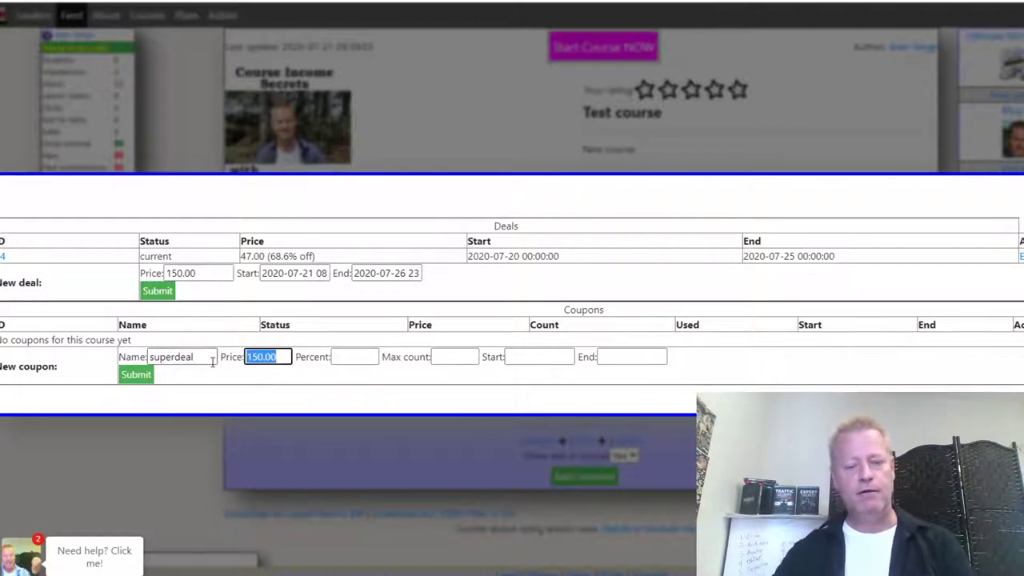
{"action": "type", "text": "97"}
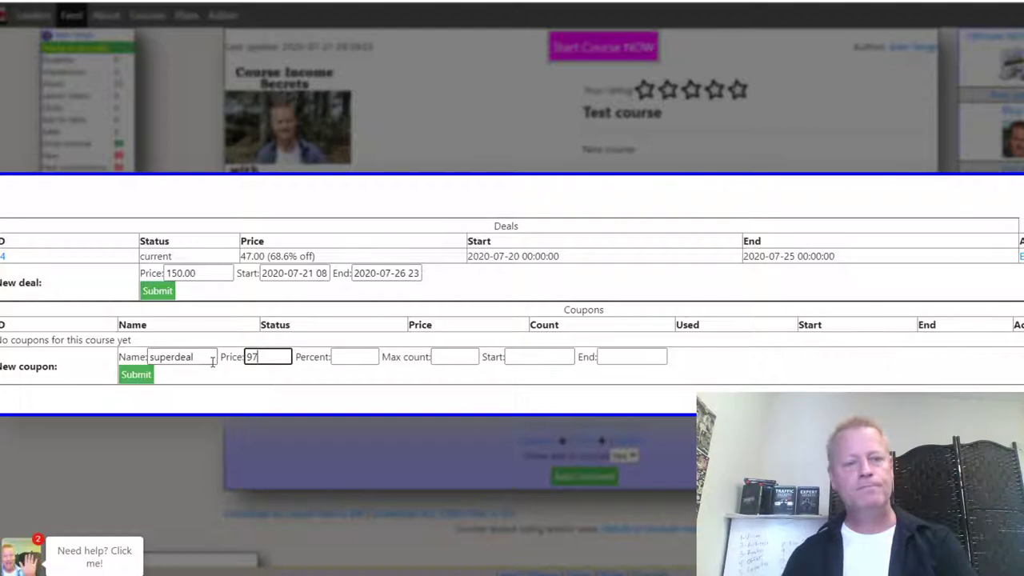
{"action": "left_click", "coordinate": [129, 380]}
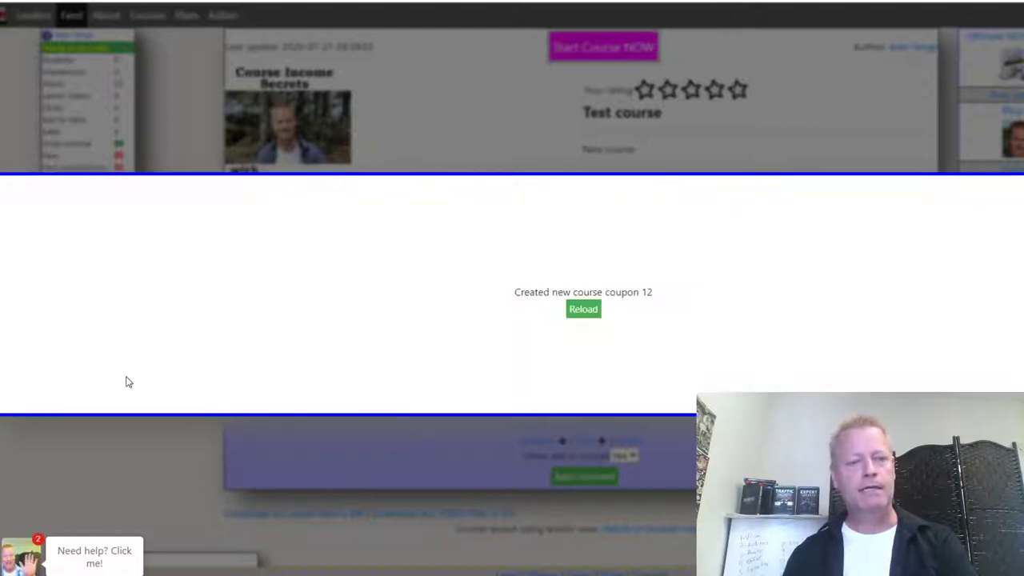
{"action": "left_click", "coordinate": [588, 310]}
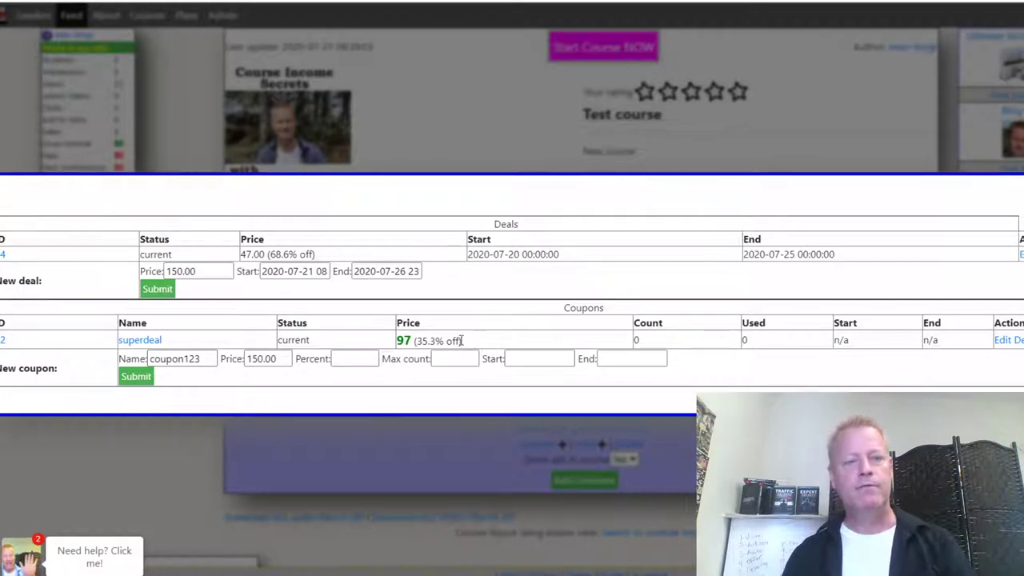
- Check the superdeal coupon's 97 price and bring up its link's context menu
{"action": "left_click_drag", "start_coordinate": [478, 344], "coordinate": [387, 342]}
{"action": "left_click", "coordinate": [617, 350]}
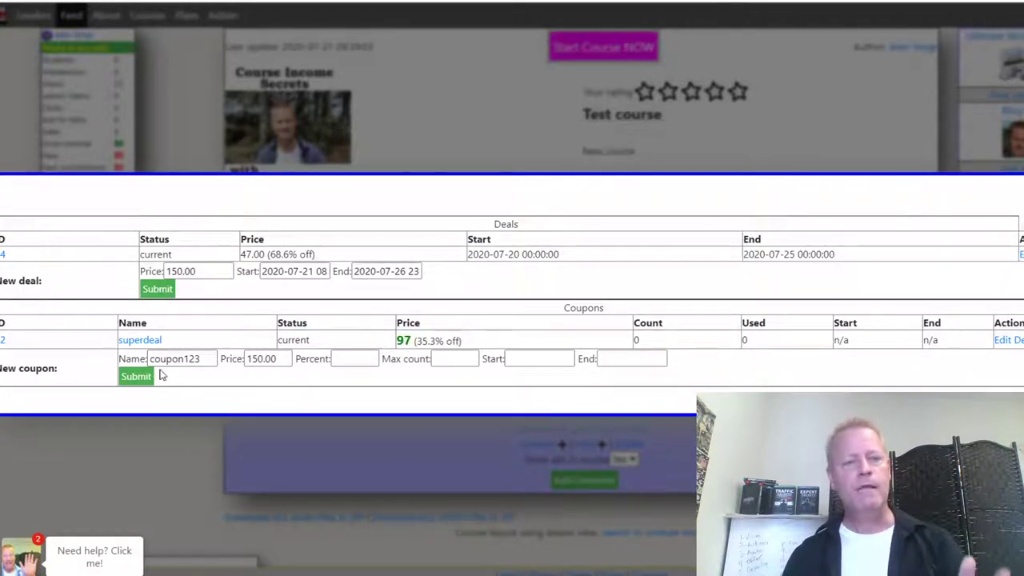
{"action": "right_click", "coordinate": [138, 341]}
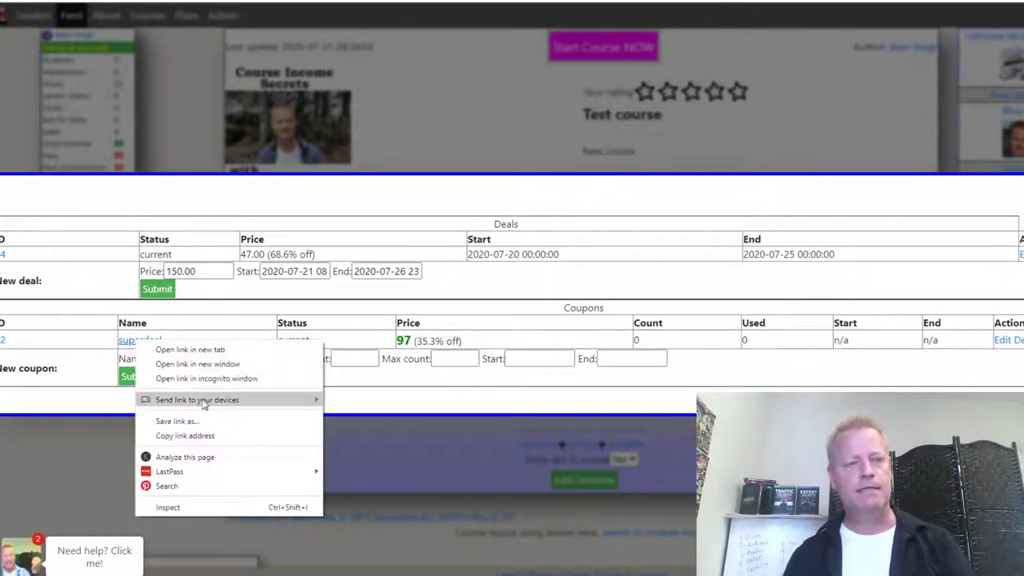
- Copy the superdeal coupon link and load it in a new private window
{"action": "left_click", "coordinate": [197, 436]}
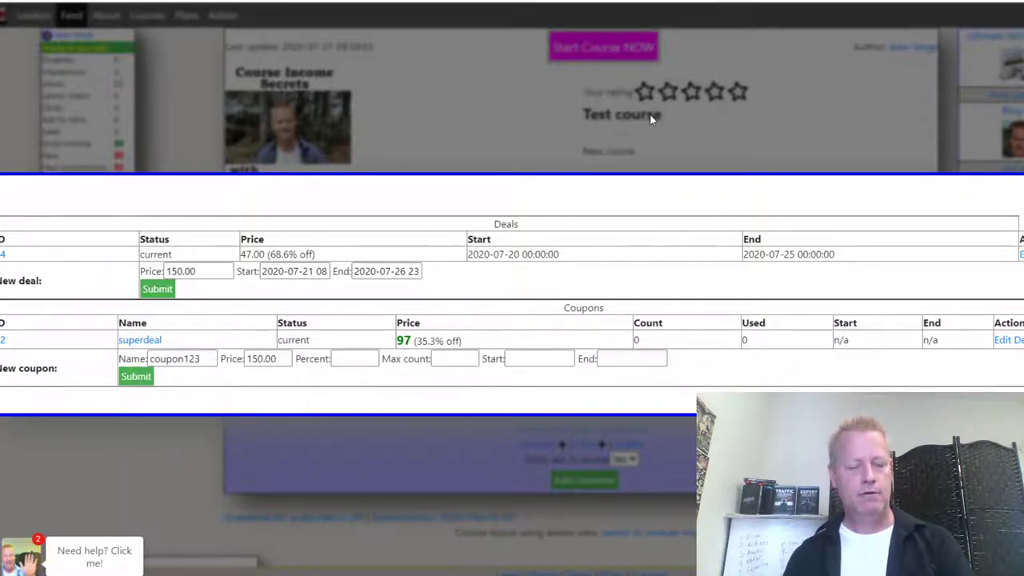
{"action": "key", "text": "alt+Tab"}
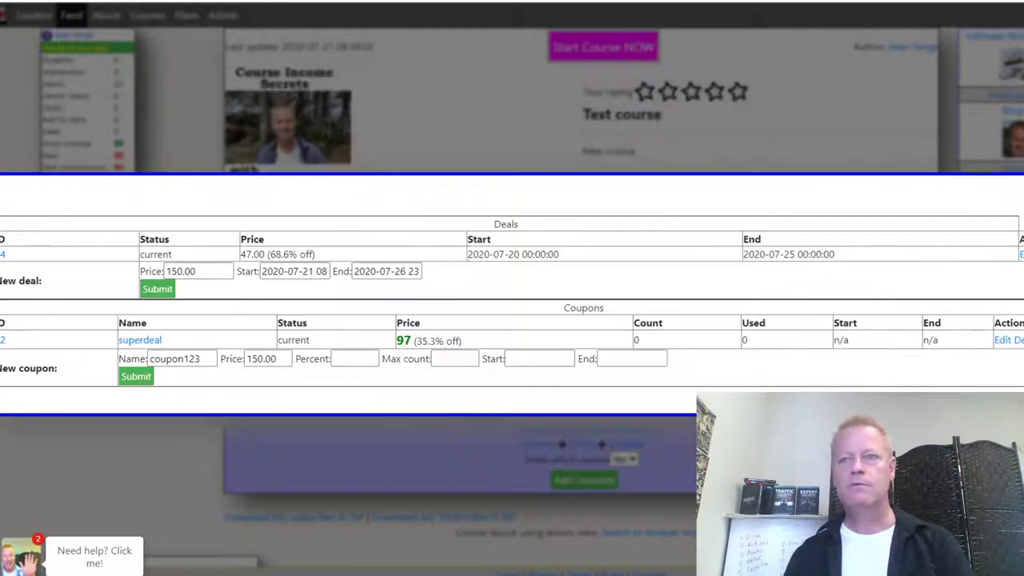
{"action": "key", "text": "ctrl+shift+n"}
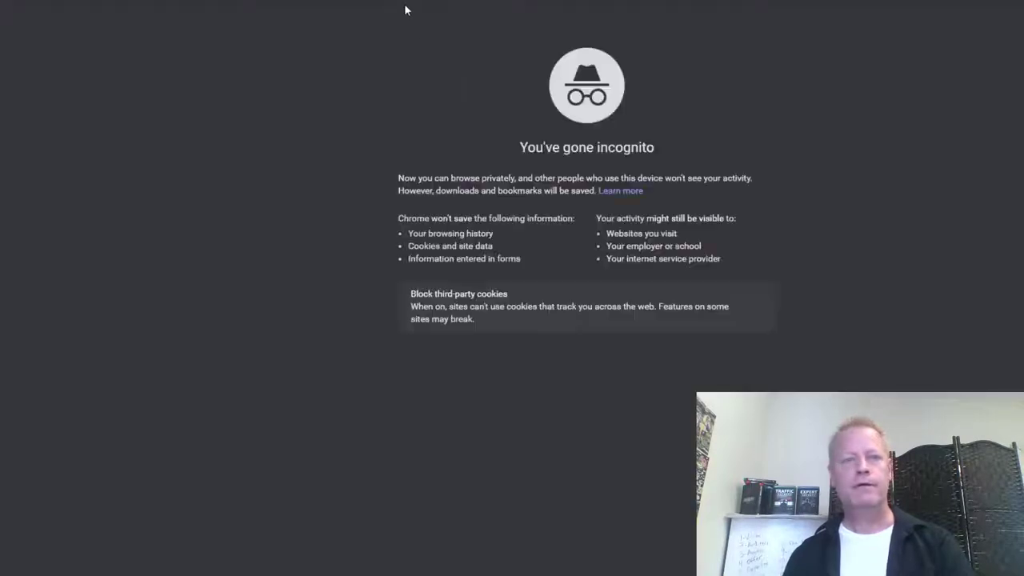
{"action": "key", "text": "ctrl+v"}
{"action": "key", "text": "Return"}
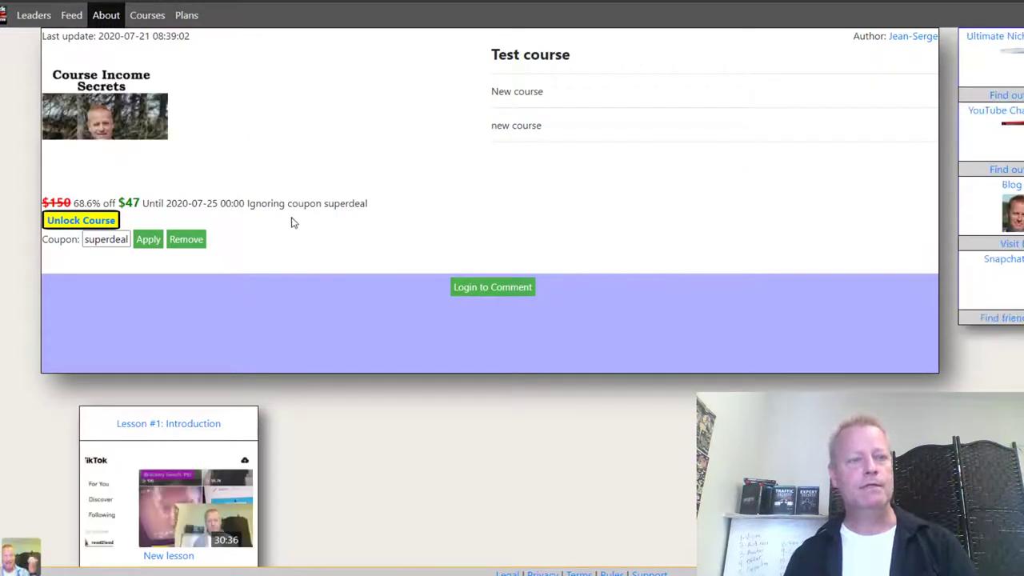
- Note the 'Ignoring coupon superdeal' message, then return to the new coupon name field
{"action": "left_click_drag", "start_coordinate": [382, 206], "coordinate": [248, 205]}
{"action": "left_click", "coordinate": [238, 209]}
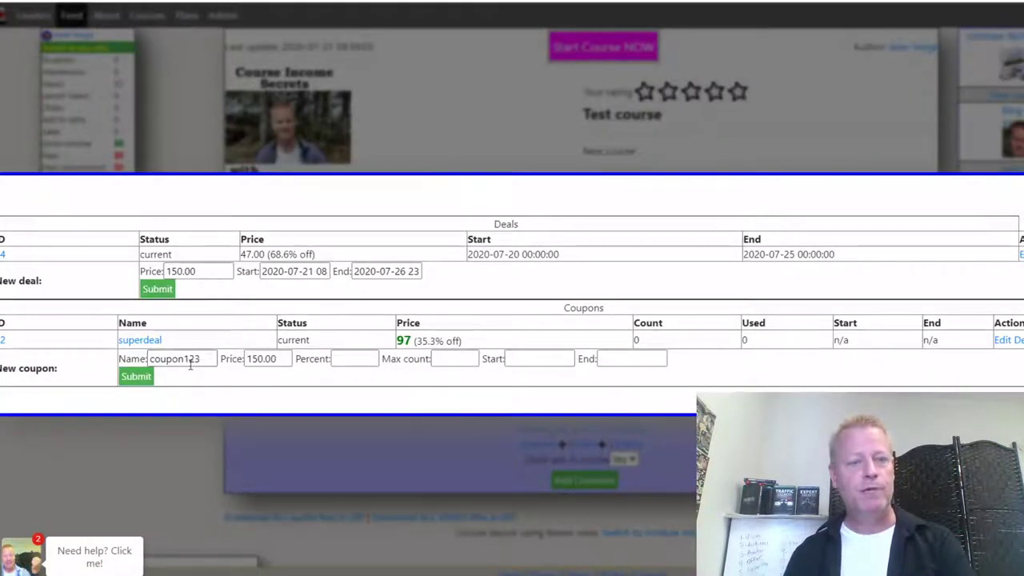
{"action": "left_click", "coordinate": [190, 361]}
- Create coupon 'insane' at price 25 with a max count of 10, reload, and copy its link
{"action": "double_click", "coordinate": [191, 361]}
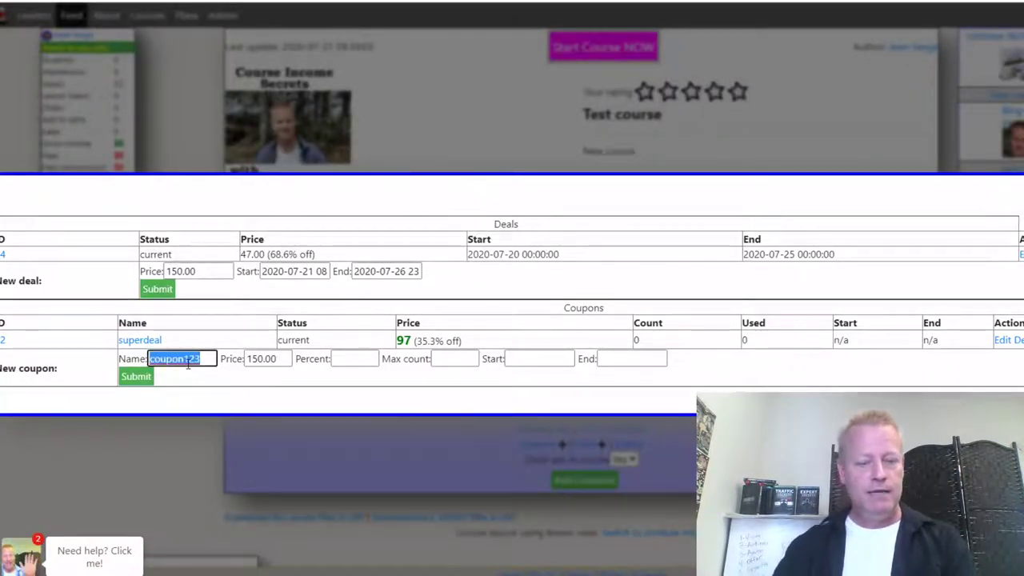
{"action": "type", "text": "insane"}
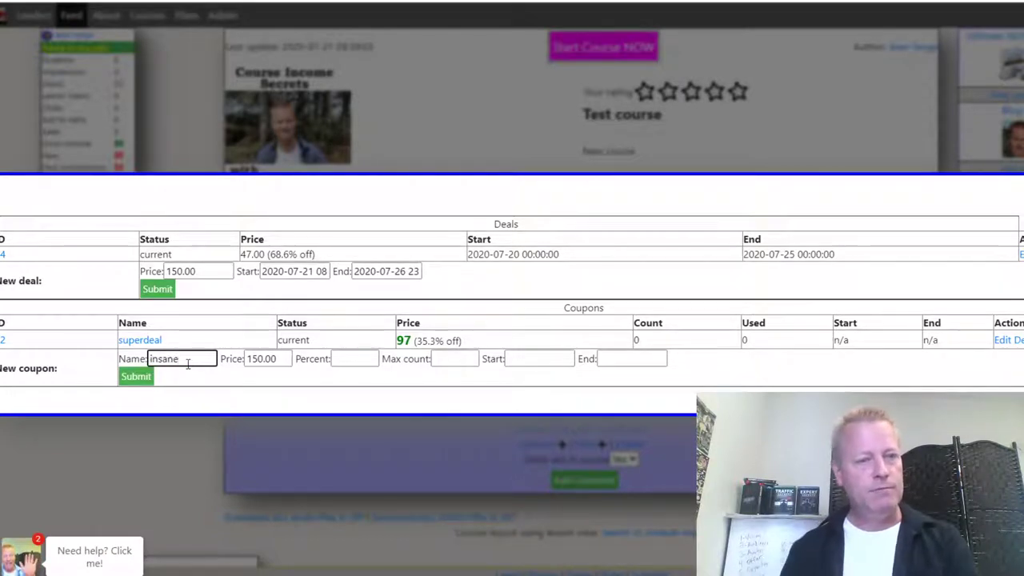
{"action": "double_click", "coordinate": [277, 359]}
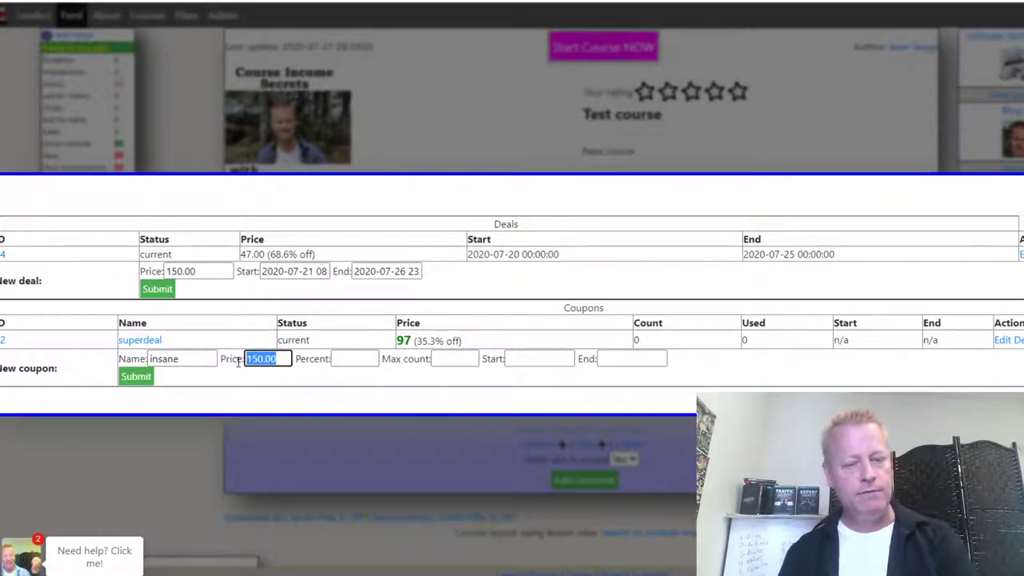
{"action": "type", "text": "25"}
{"action": "left_click", "coordinate": [465, 360]}
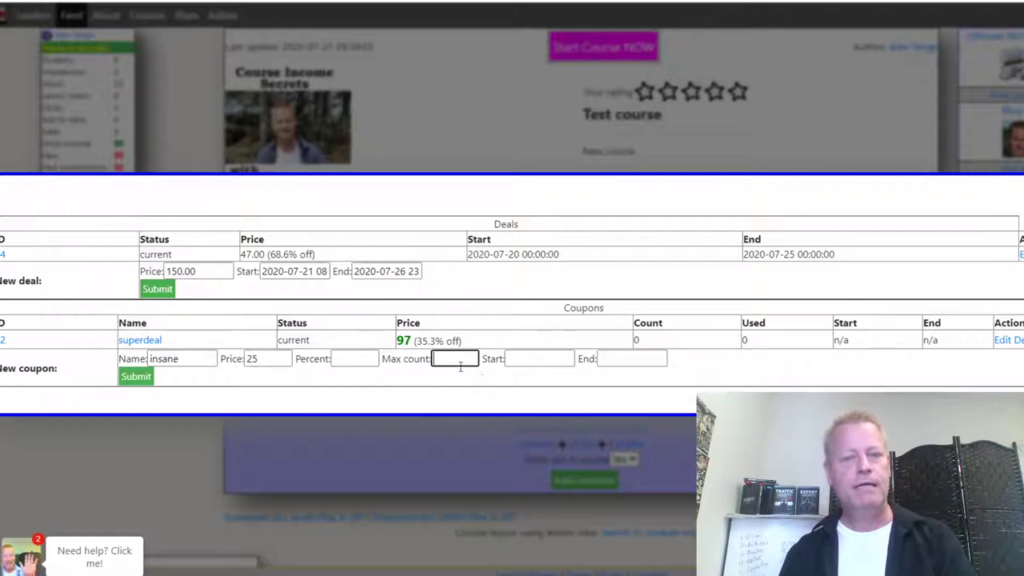
{"action": "type", "text": "10"}
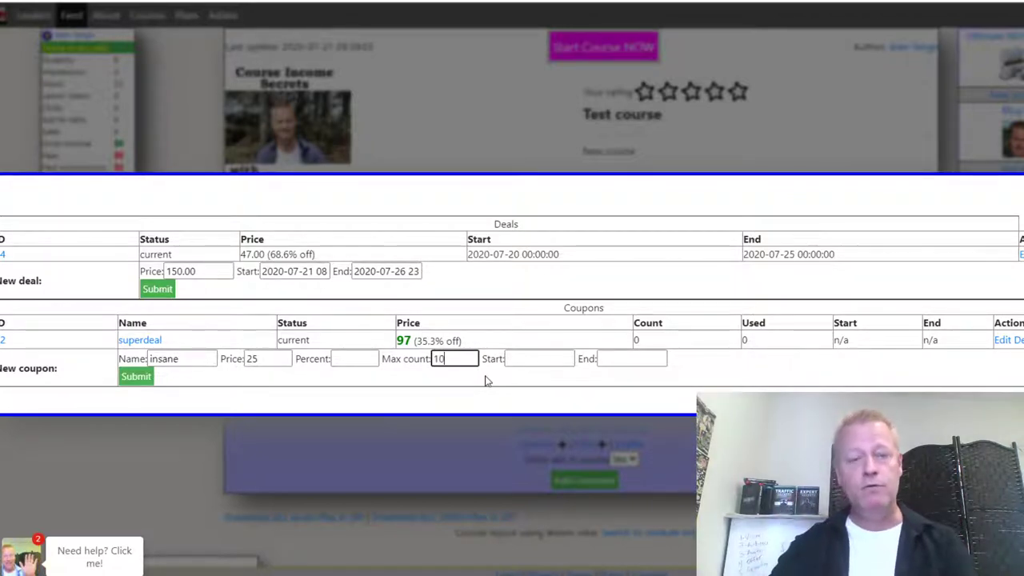
{"action": "left_click", "coordinate": [416, 392]}
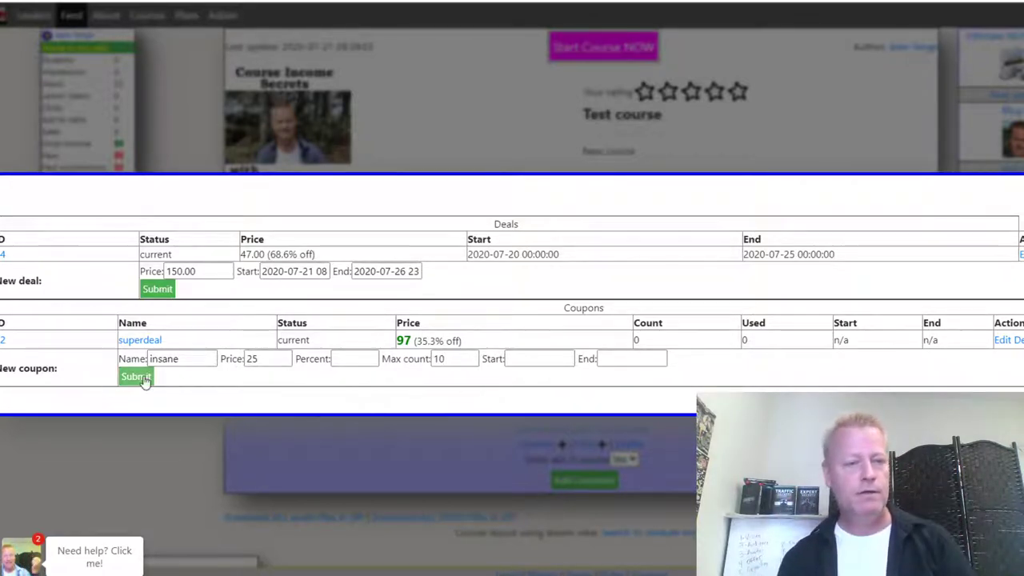
{"action": "left_click", "coordinate": [137, 375]}
{"action": "left_click", "coordinate": [590, 309]}
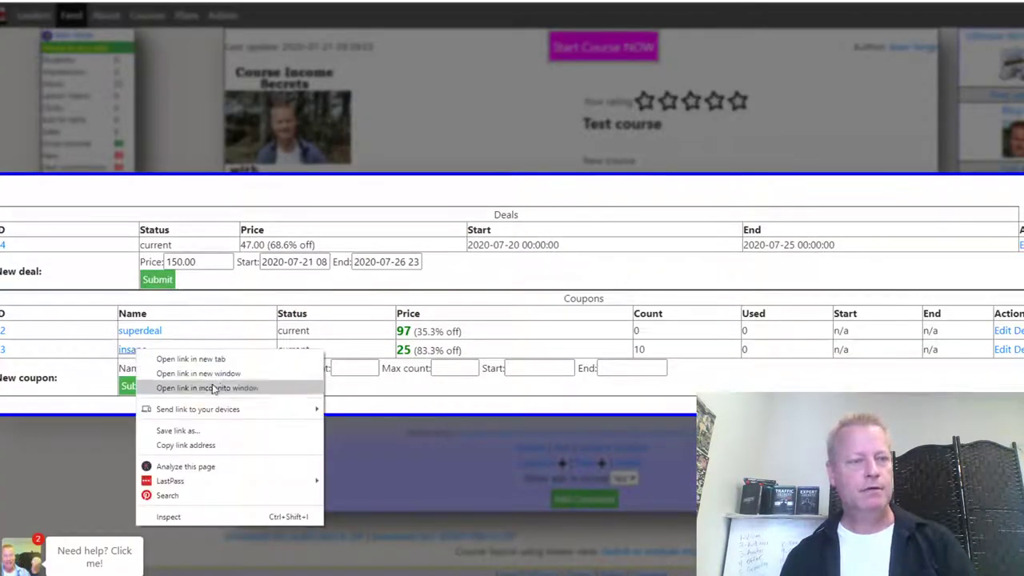
{"action": "left_click", "coordinate": [192, 445]}
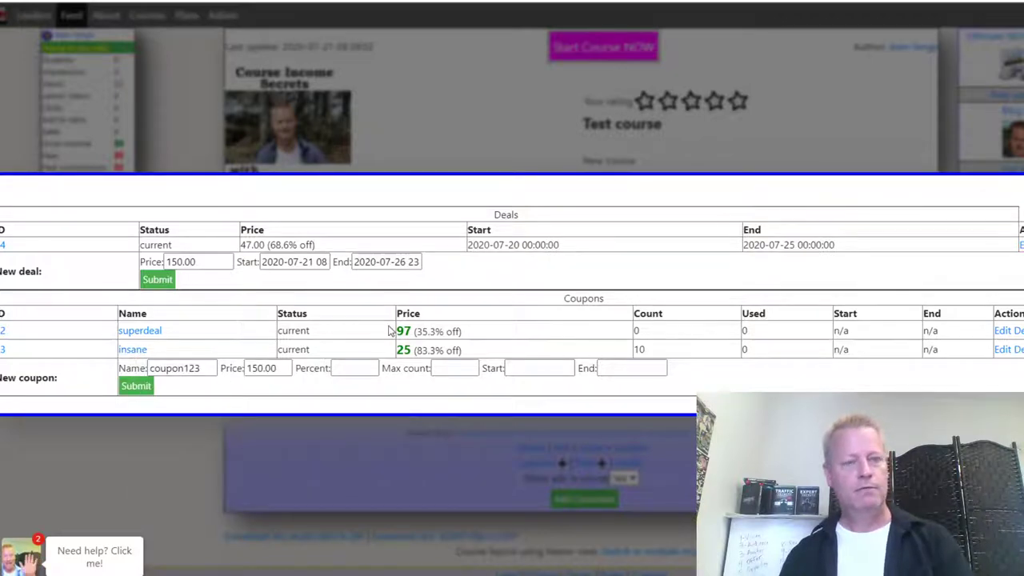
- Paste and go to the insane coupon link in a private window, confirming $25 with 10 of 10 uses left
{"action": "key", "text": "alt+Tab"}
{"action": "left_click", "coordinate": [395, 160]}
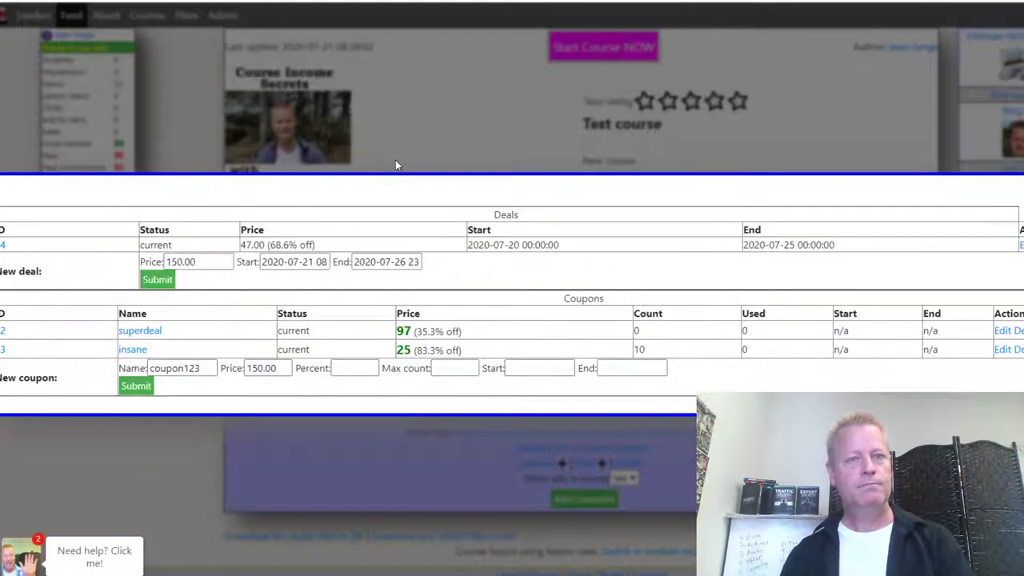
{"action": "key", "text": "ctrl+shift+n"}
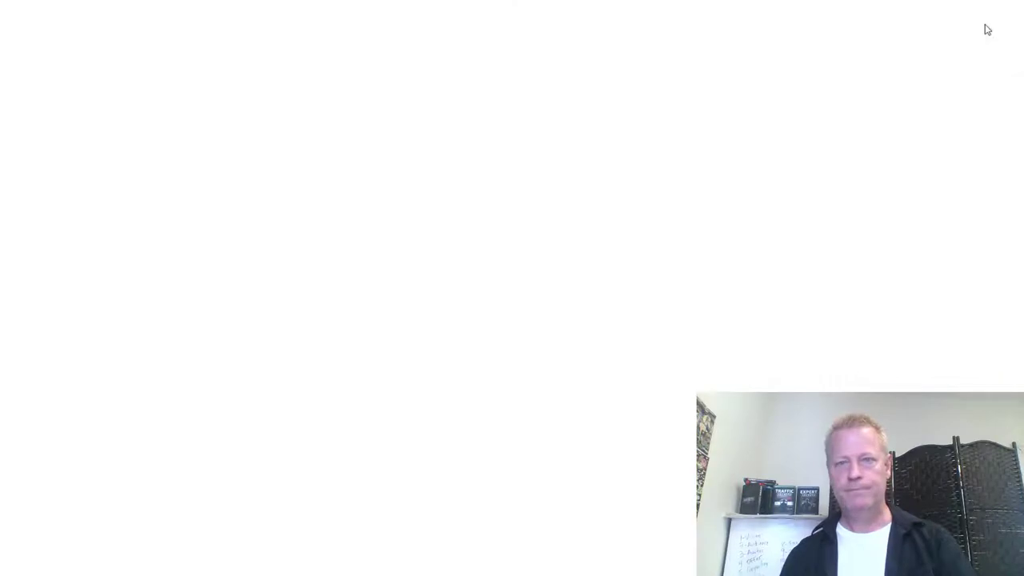
{"action": "right_click", "coordinate": [360, 2]}
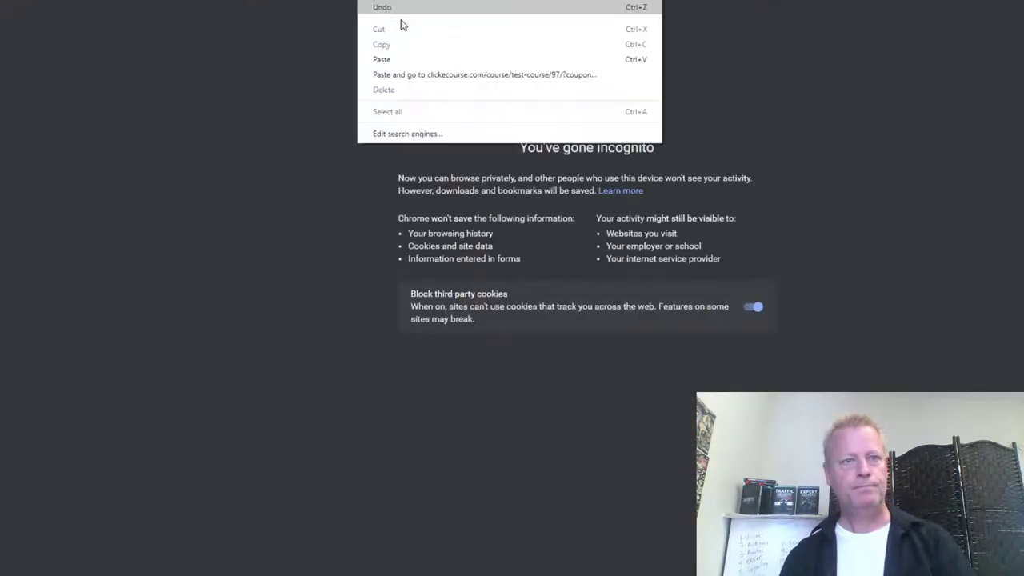
{"action": "left_click", "coordinate": [400, 75]}
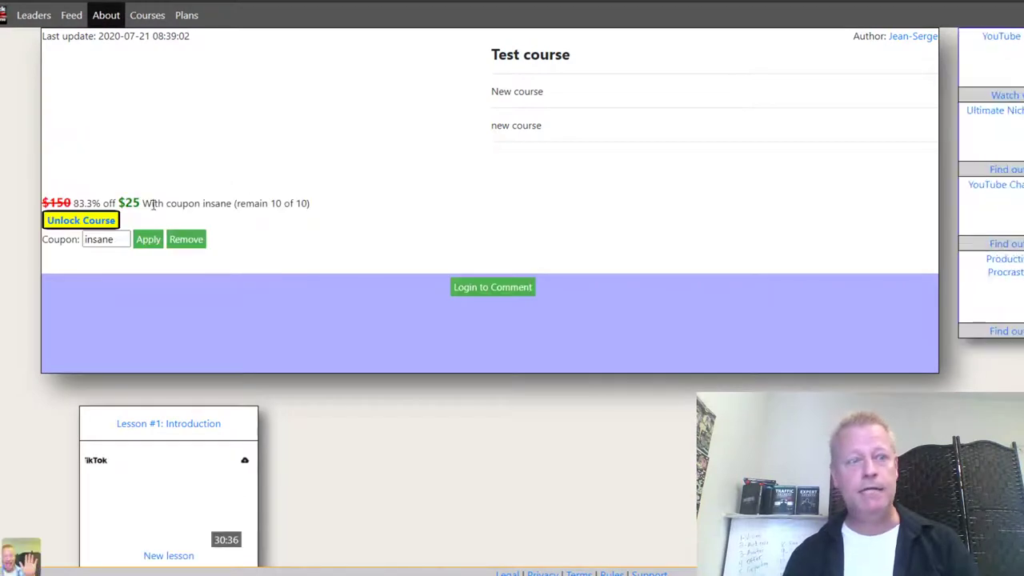
{"action": "left_click_drag", "start_coordinate": [120, 203], "coordinate": [232, 206]}
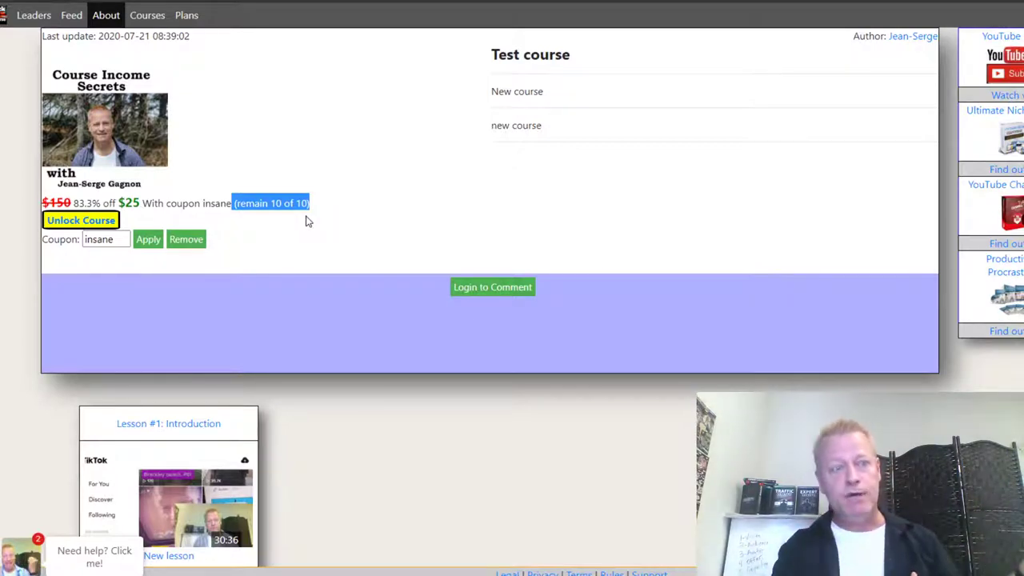
{"action": "key", "text": "alt+Tab"}
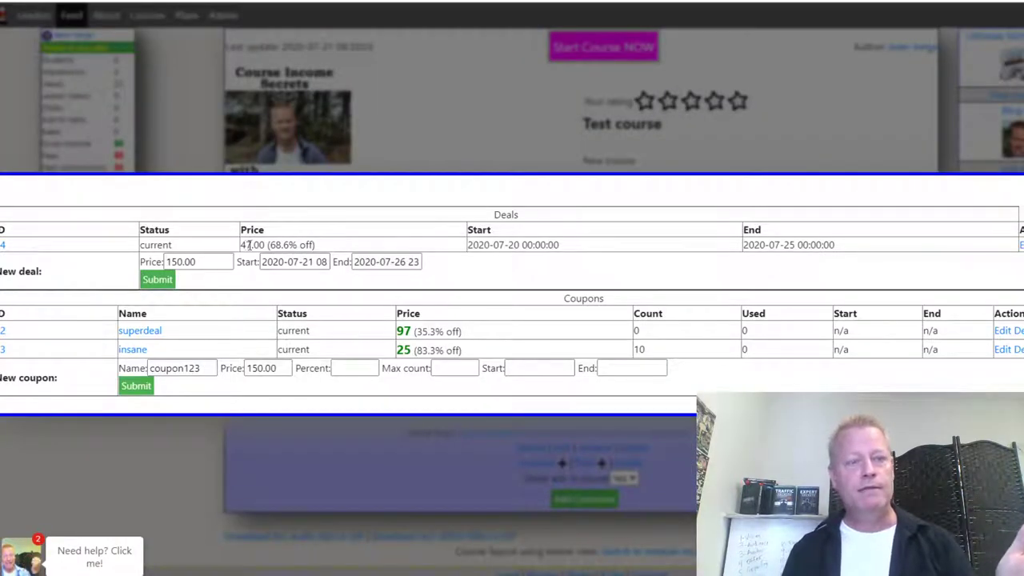
{"action": "left_click_drag", "start_coordinate": [236, 249], "coordinate": [383, 245]}
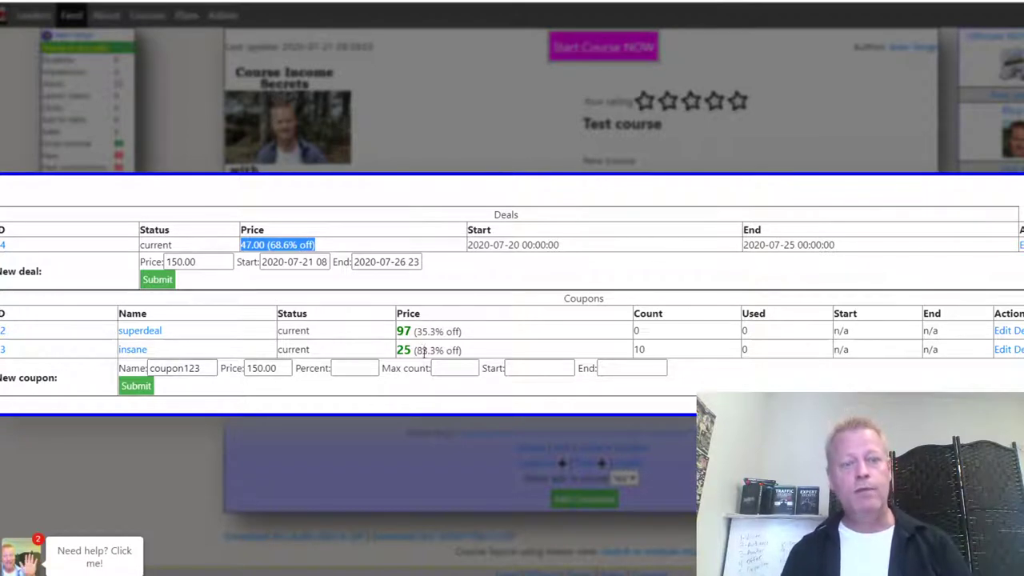
{"action": "left_click_drag", "start_coordinate": [422, 350], "coordinate": [389, 352]}
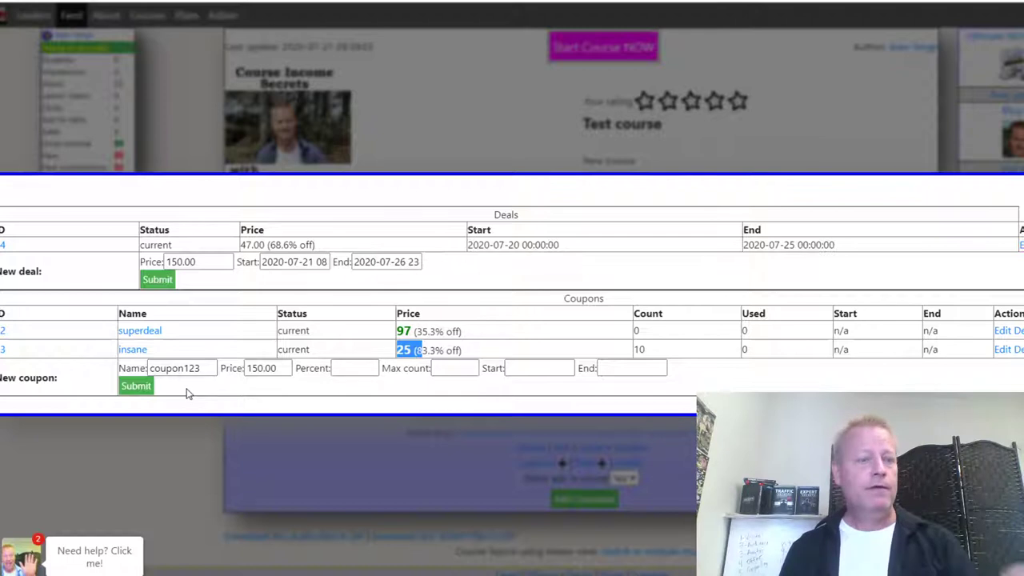
- Add a 50off coupon with no fixed price and 50 percent off, then reload
{"action": "double_click", "coordinate": [284, 368]}
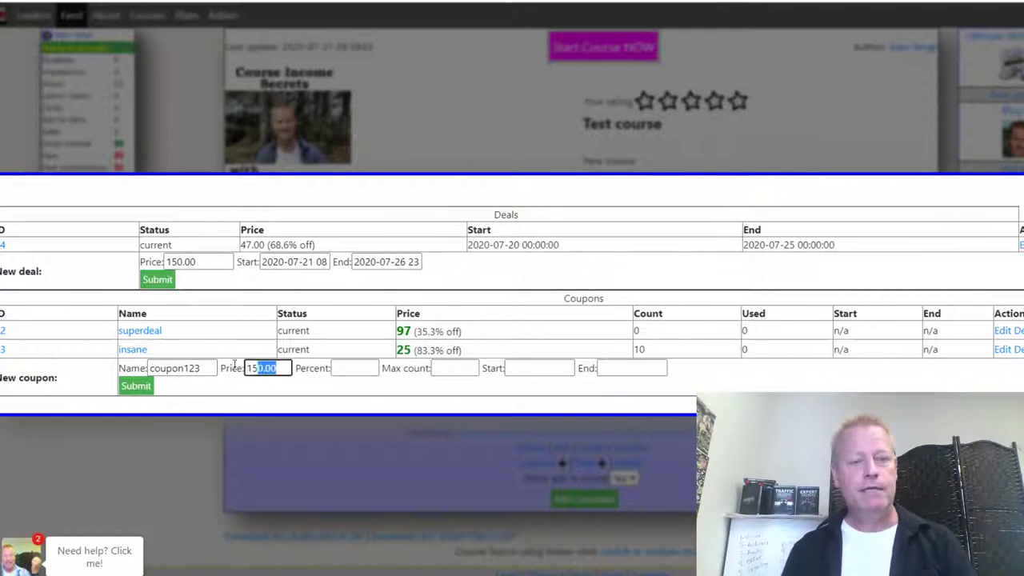
{"action": "left_click", "coordinate": [356, 367]}
{"action": "left_click_drag", "start_coordinate": [278, 368], "coordinate": [233, 368]}
{"action": "key", "text": "BackSpace"}
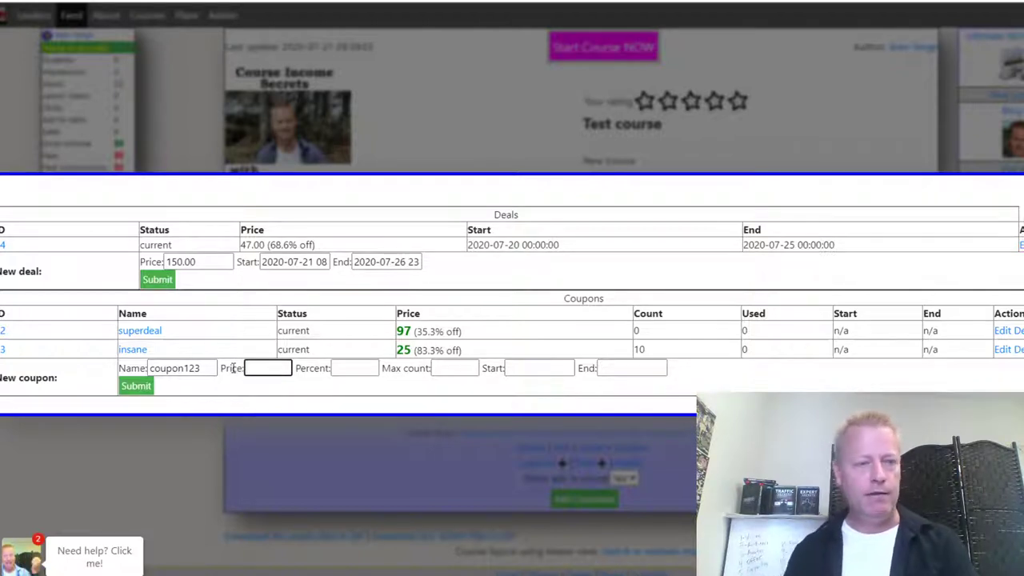
{"action": "double_click", "coordinate": [169, 367]}
{"action": "type", "text": "50off"}
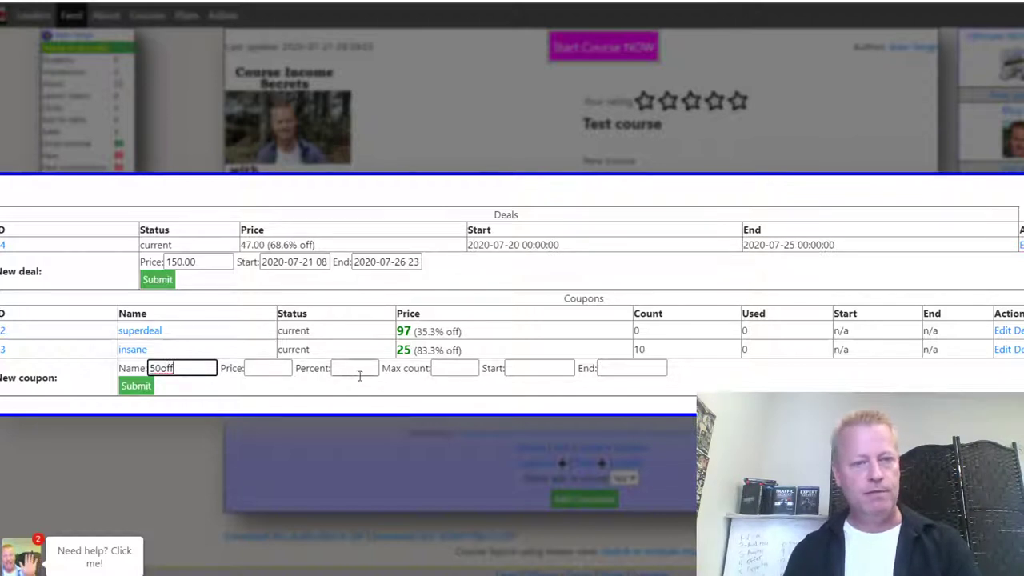
{"action": "left_click", "coordinate": [358, 370]}
{"action": "type", "text": "50"}
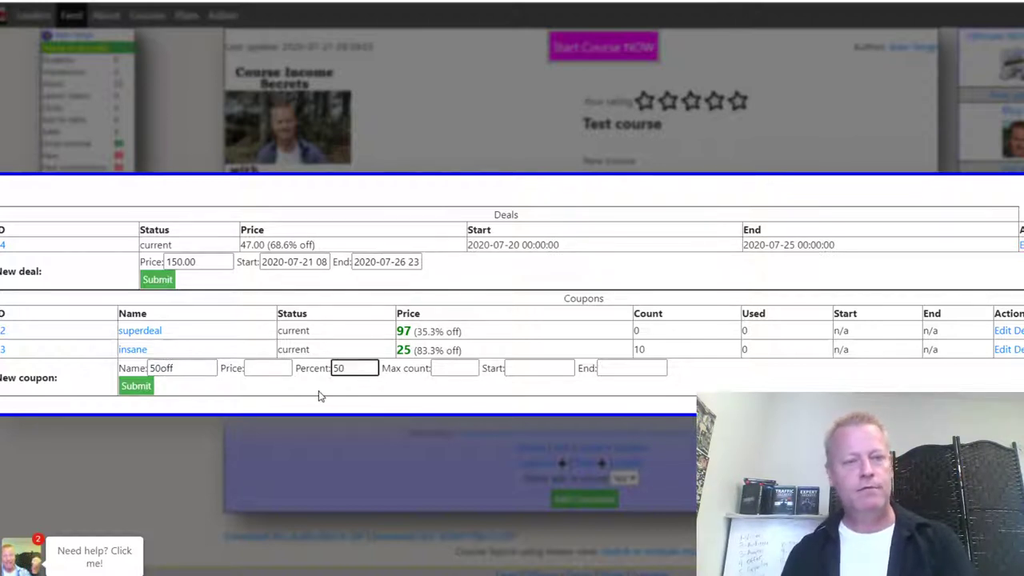
{"action": "left_click", "coordinate": [136, 385]}
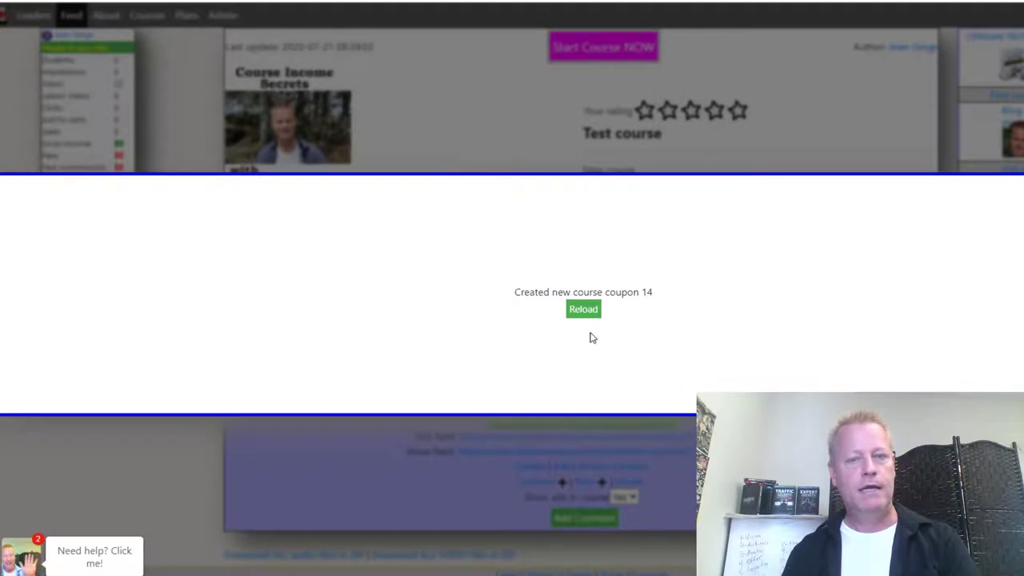
{"action": "left_click", "coordinate": [584, 311]}
- Add a 75off coupon with the price cleared and a 75 percent discount, then reload
{"action": "double_click", "coordinate": [183, 377]}
{"action": "type", "text": "75off"}
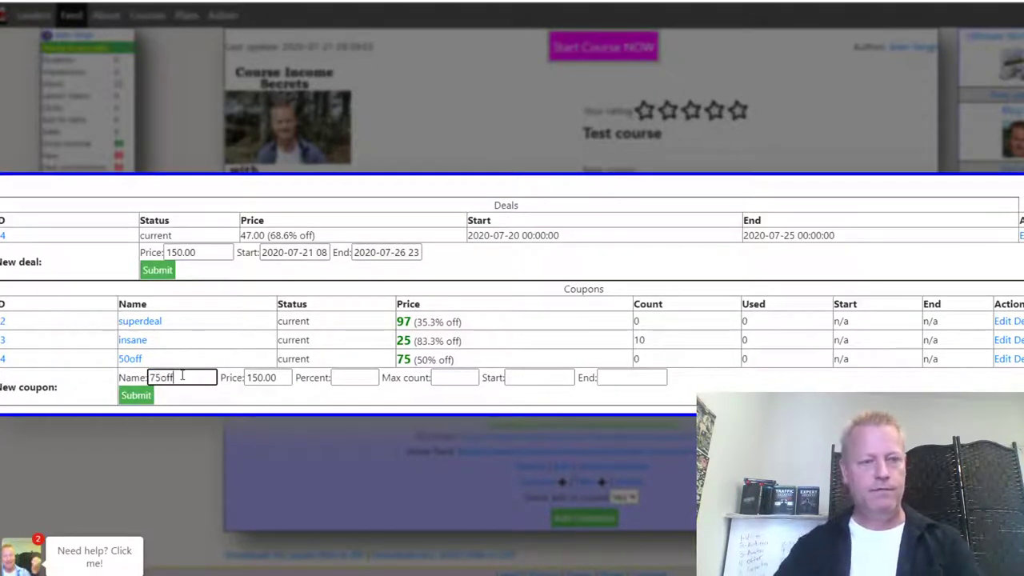
{"action": "left_click", "coordinate": [256, 377]}
{"action": "double_click", "coordinate": [256, 377]}
{"action": "key", "text": "BackSpace"}
{"action": "left_click", "coordinate": [360, 377]}
{"action": "type", "text": "75off"}
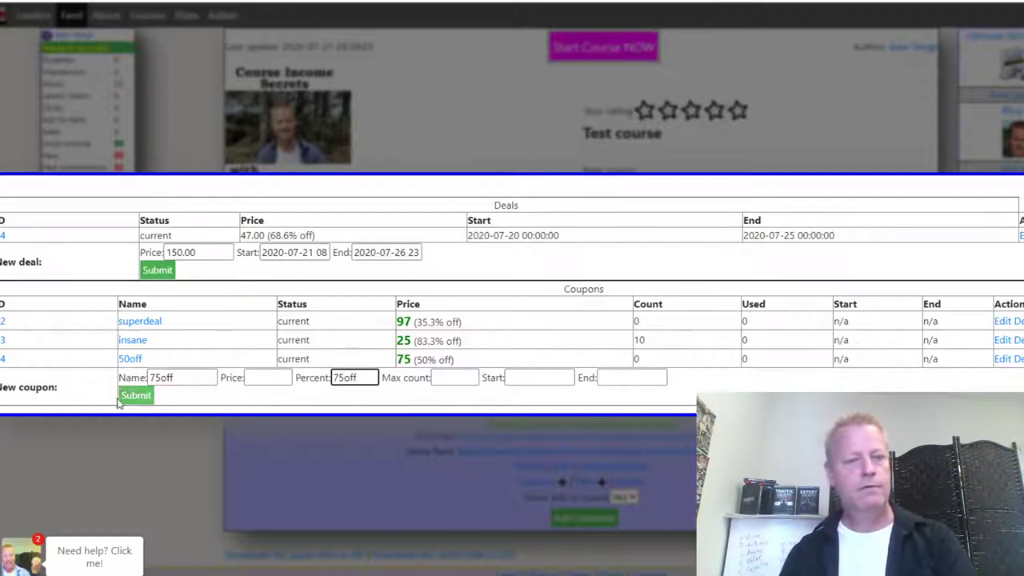
{"action": "left_click", "coordinate": [136, 396]}
{"action": "left_click", "coordinate": [568, 312]}
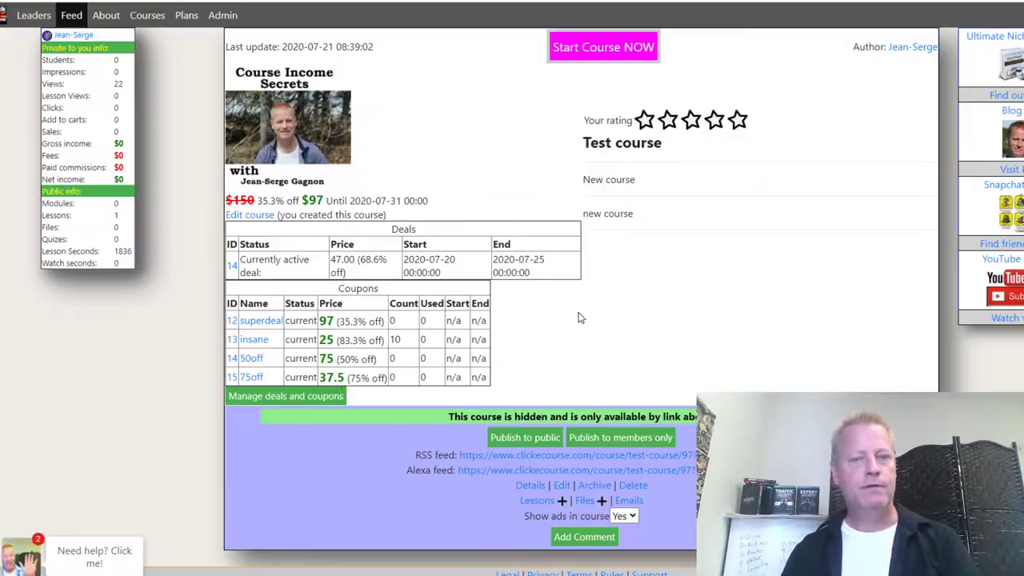
- Add the 90off coupon at 90 percent off, reload, and open its link menu
{"action": "left_click", "coordinate": [286, 395]}
{"action": "left_click", "coordinate": [180, 390]}
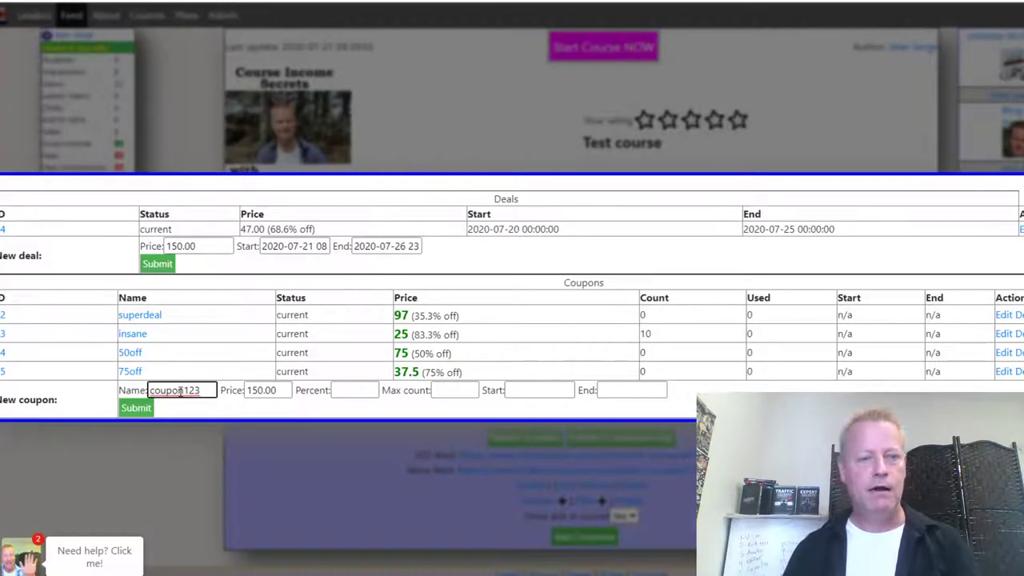
{"action": "double_click", "coordinate": [180, 390]}
{"action": "type", "text": "90o"}
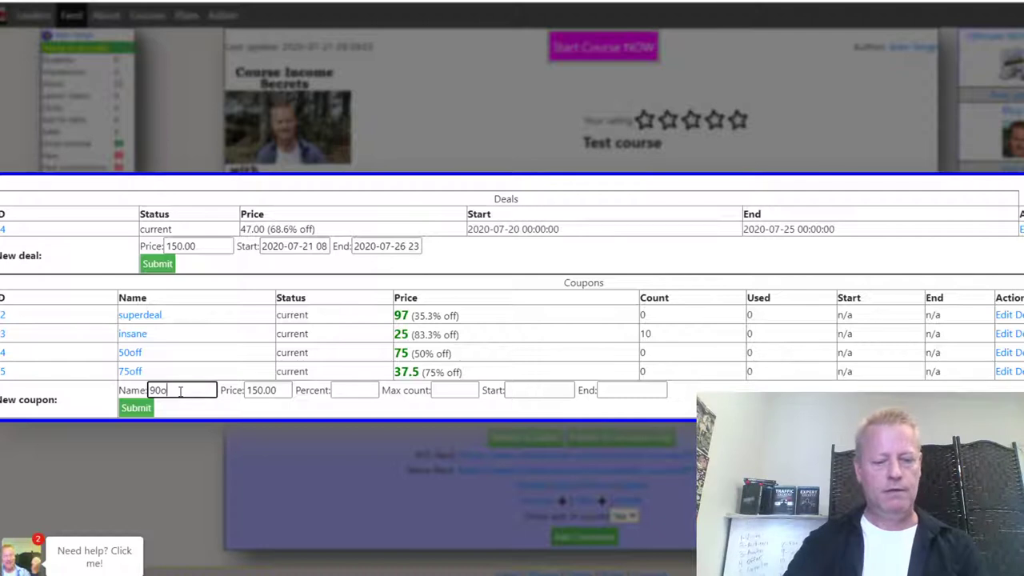
{"action": "type", "text": "ff"}
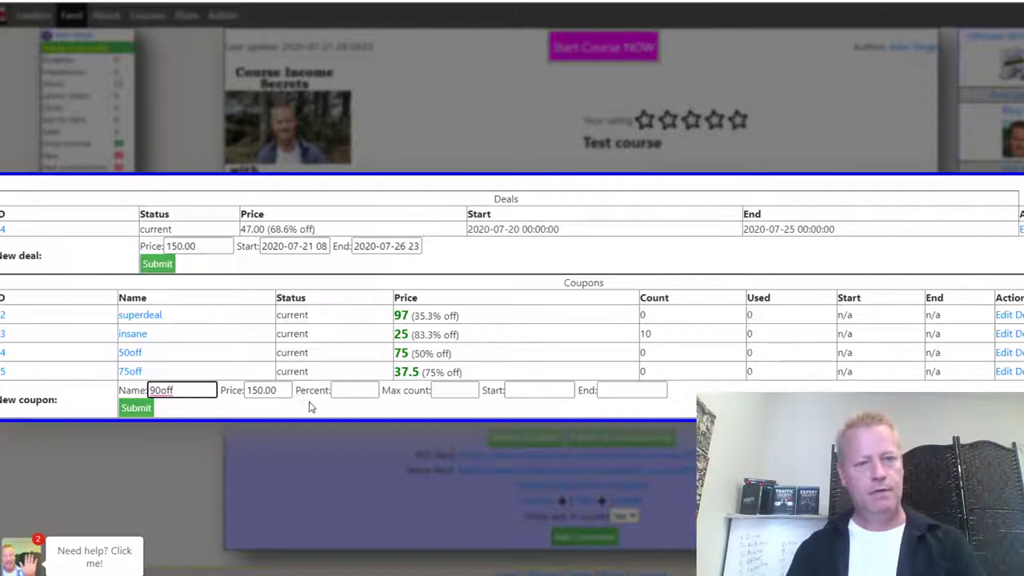
{"action": "key", "text": "Tab"}
{"action": "key", "text": "BackSpace"}
{"action": "left_click", "coordinate": [341, 392]}
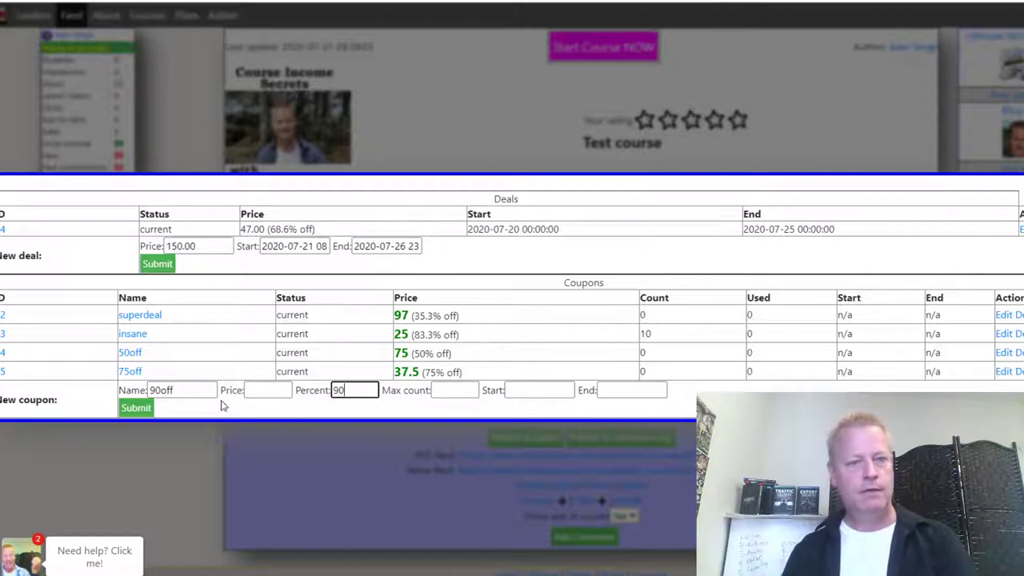
{"action": "left_click", "coordinate": [136, 408]}
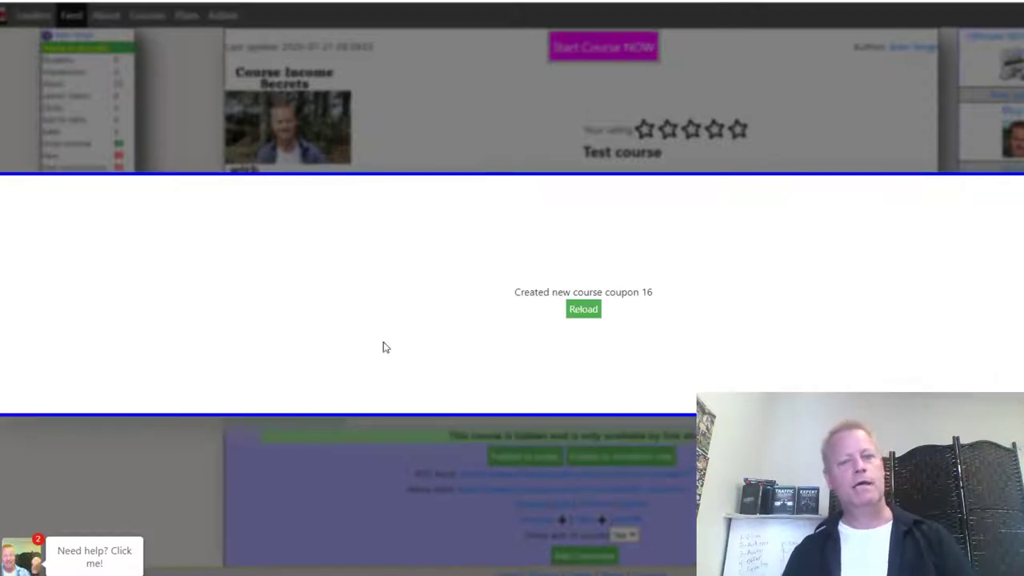
{"action": "left_click", "coordinate": [580, 311]}
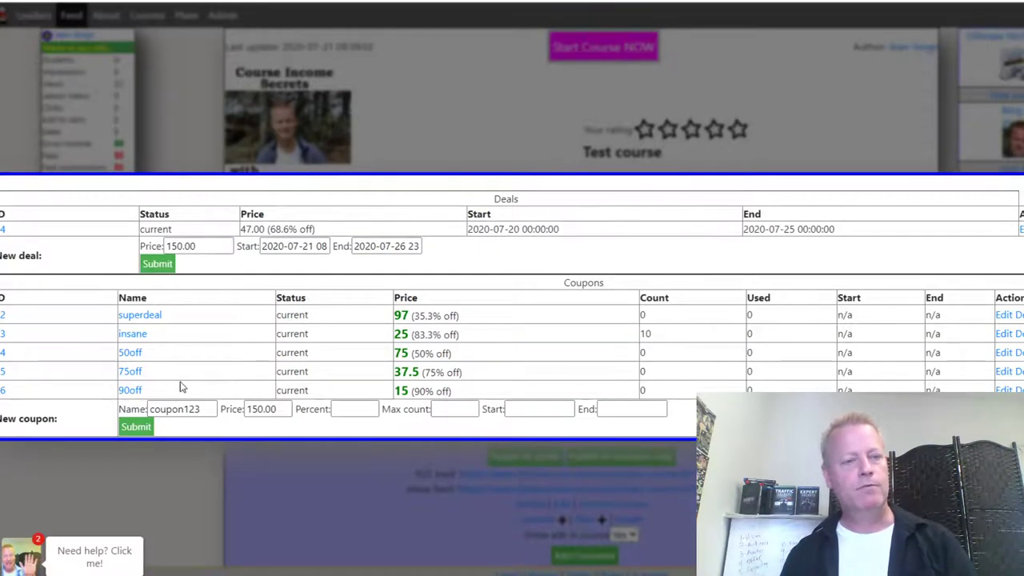
{"action": "right_click", "coordinate": [130, 390]}
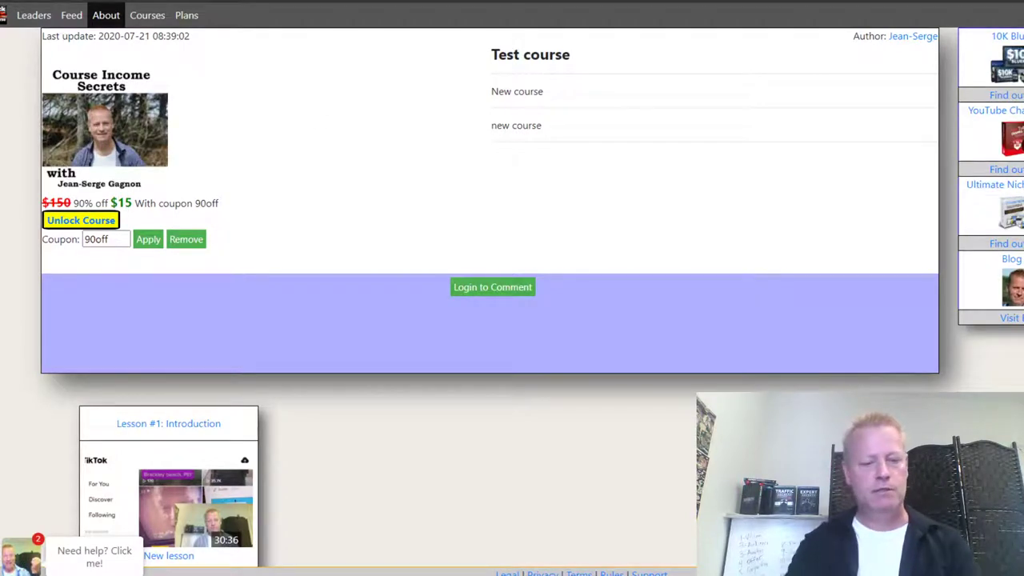
- Load the course page with the 75off coupon applied in the address
{"action": "key", "text": "ctrl+l"}
{"action": "key", "text": "Return"}
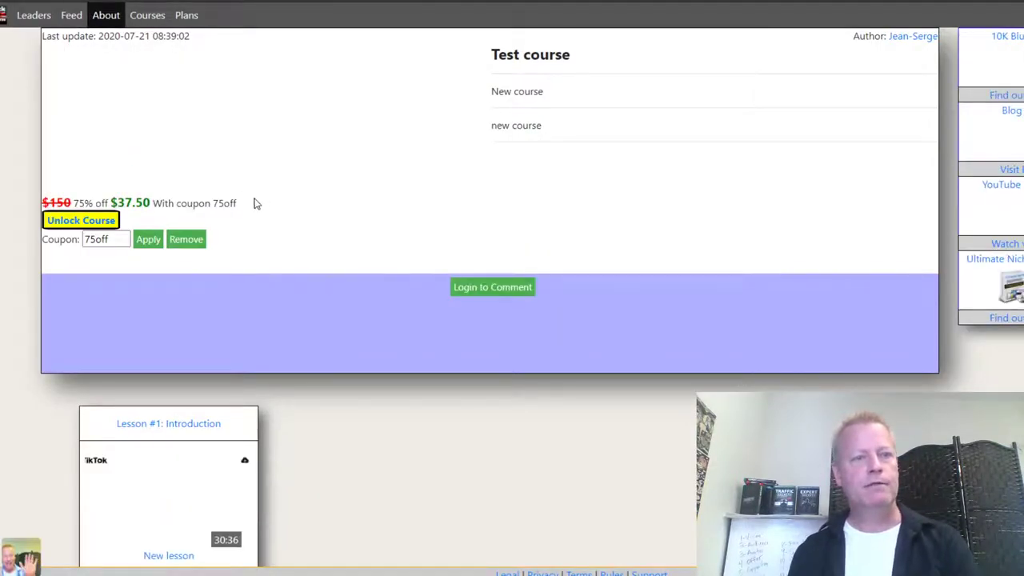
{"action": "left_click_drag", "start_coordinate": [254, 203], "coordinate": [176, 203]}
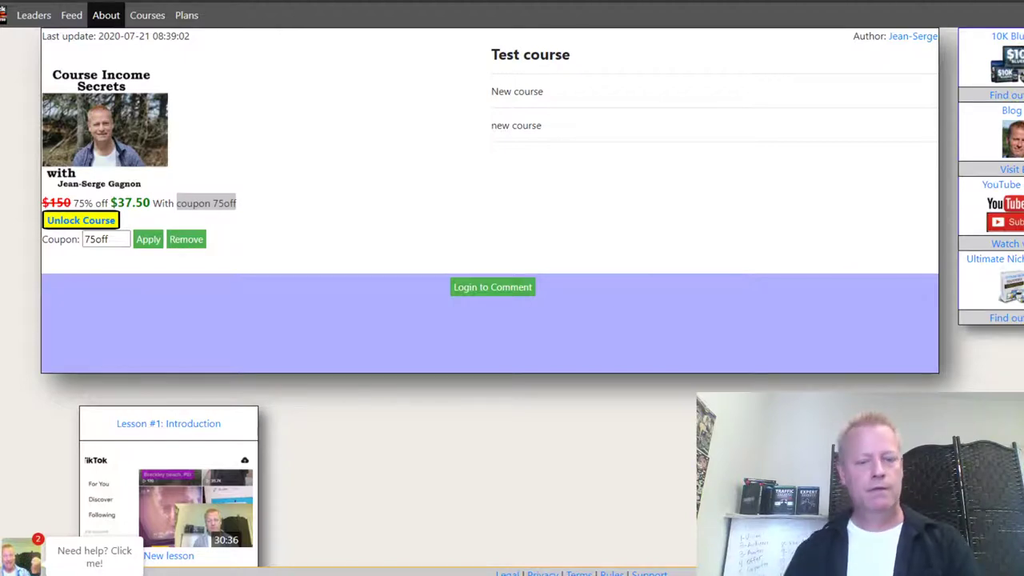
- Change the address coupon to 50off and see the note that it is ignored
{"action": "key", "text": "ctrl+l"}
{"action": "key", "text": "End"}
{"action": "key", "text": "BackSpace"}
{"action": "key", "text": "BackSpace"}
{"action": "key", "text": "BackSpace"}
{"action": "key", "text": "BackSpace"}
{"action": "key", "text": "BackSpace"}
{"action": "type", "text": "50o"}
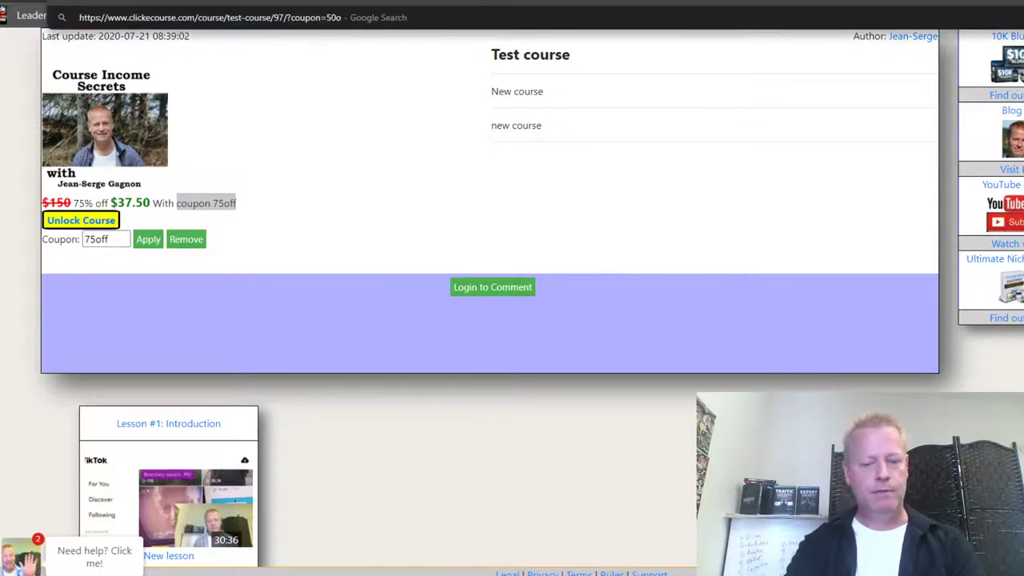
{"action": "type", "text": "ff"}
{"action": "key", "text": "Return"}
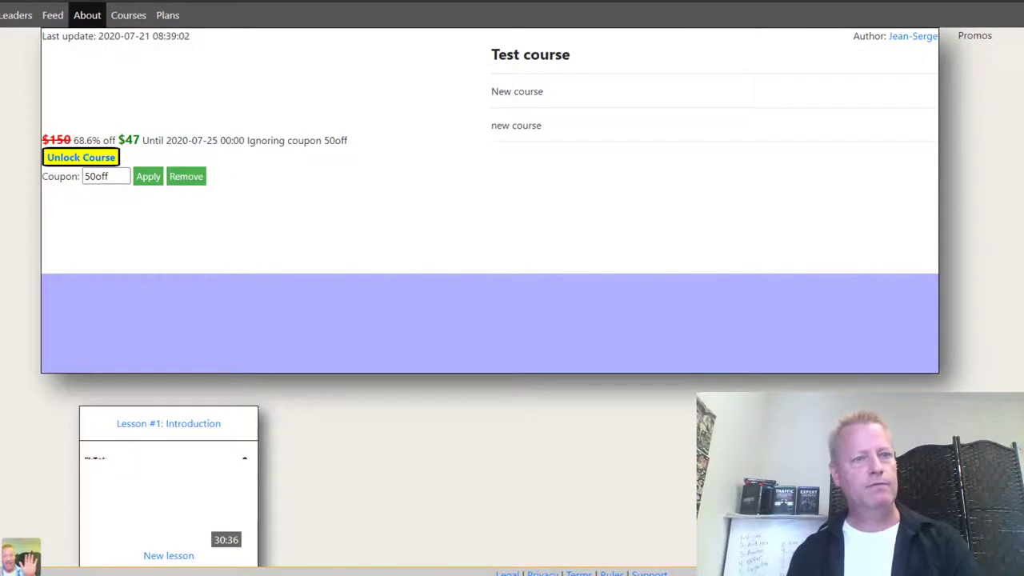
{"action": "left_click_drag", "start_coordinate": [349, 204], "coordinate": [184, 215]}
{"action": "left_click", "coordinate": [201, 220]}
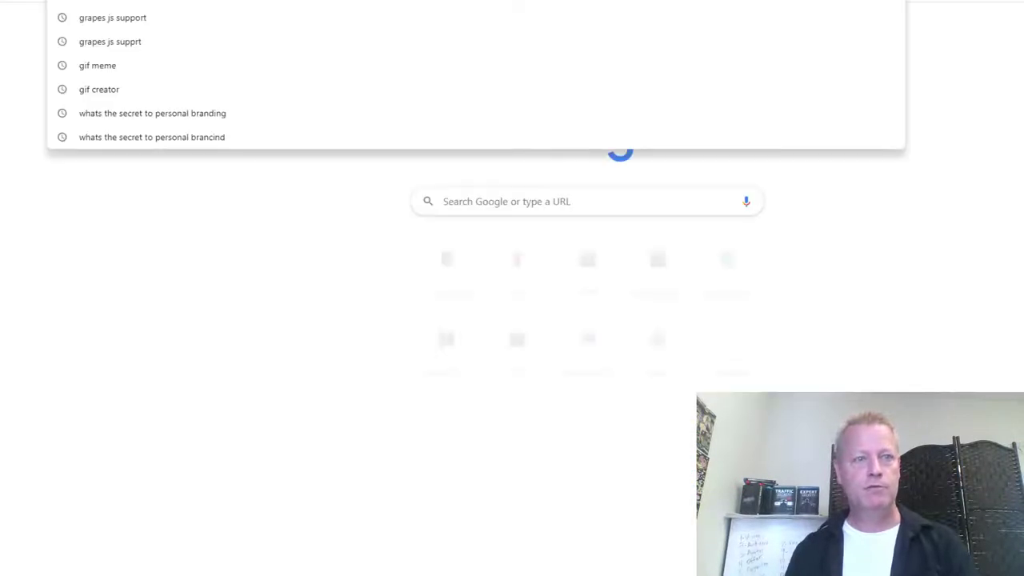
- Go to the ConversioBot site by typing 'conversio', and choose to stay signed in
{"action": "type", "text": "m"}
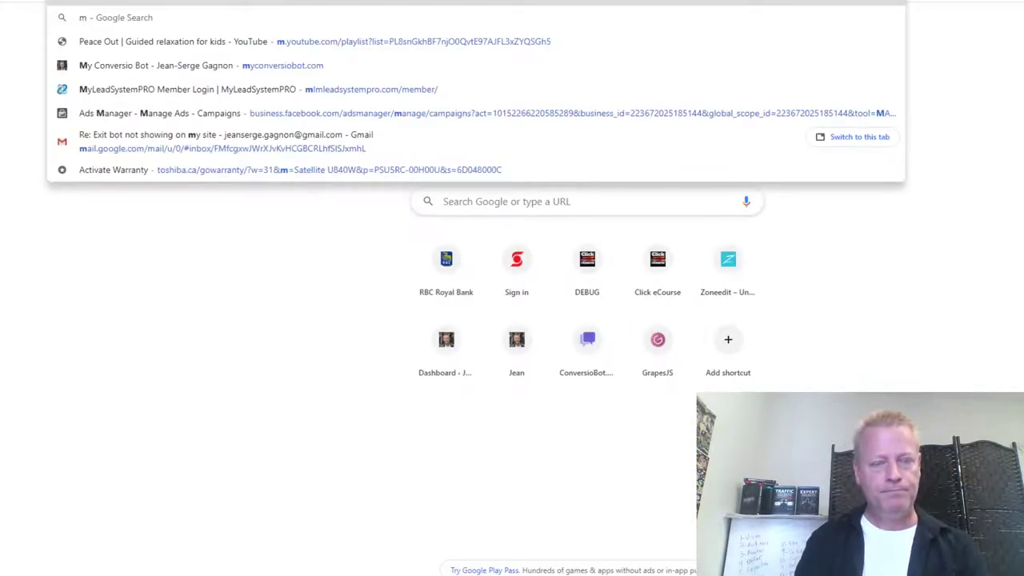
{"action": "key", "text": "Escape"}
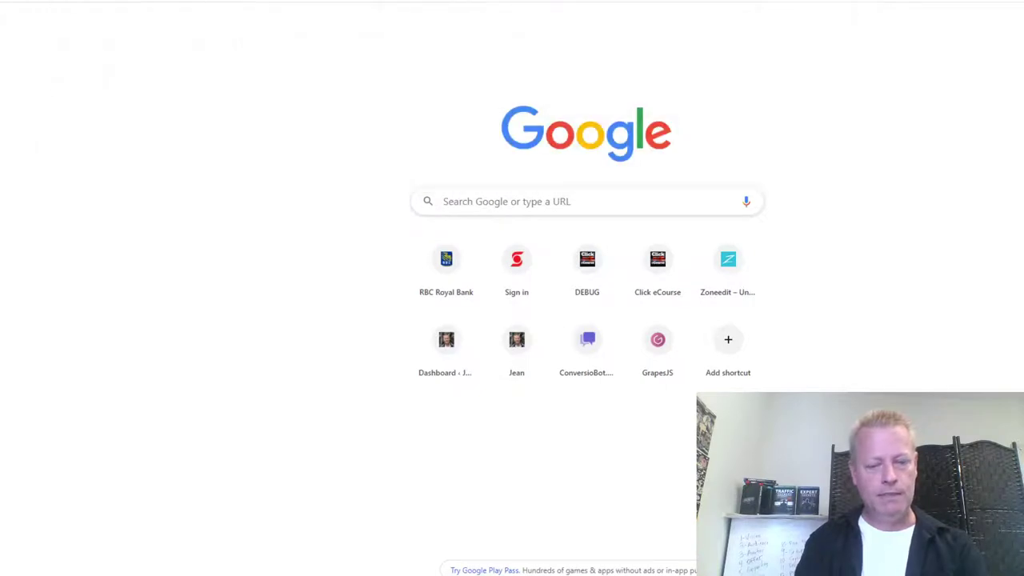
{"action": "type", "text": "conversio"}
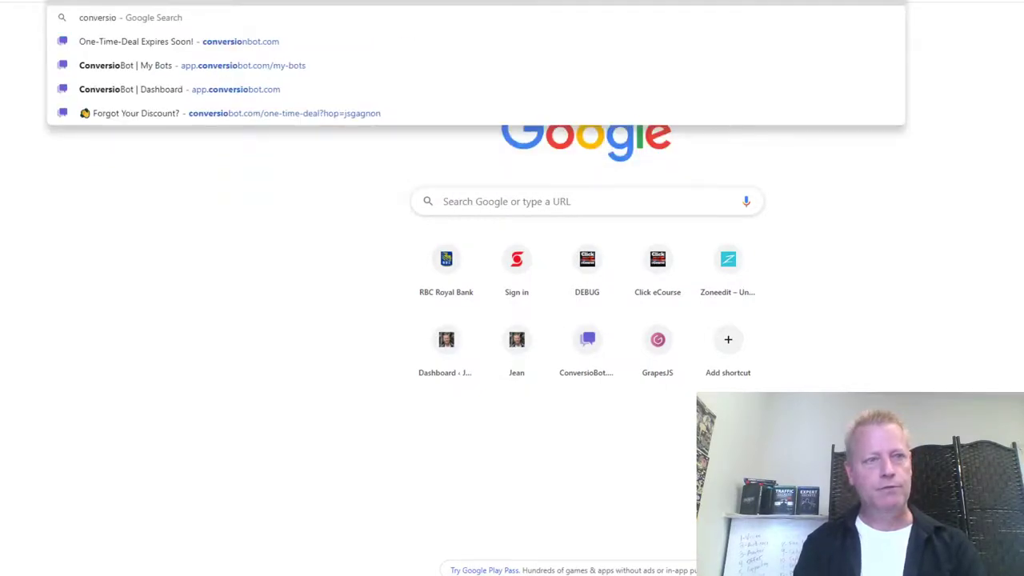
{"action": "key", "text": "Return"}
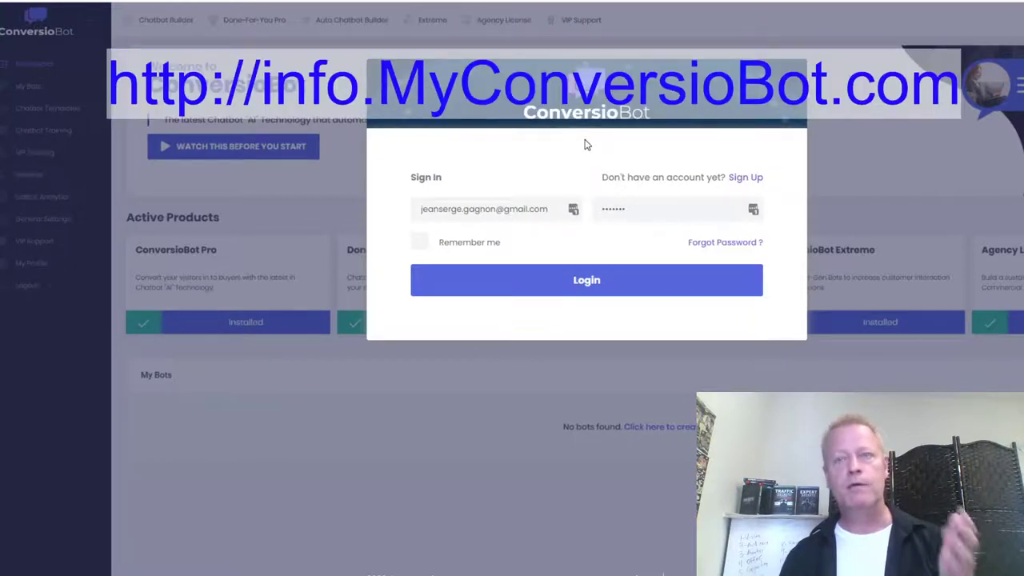
{"action": "left_click", "coordinate": [420, 242]}
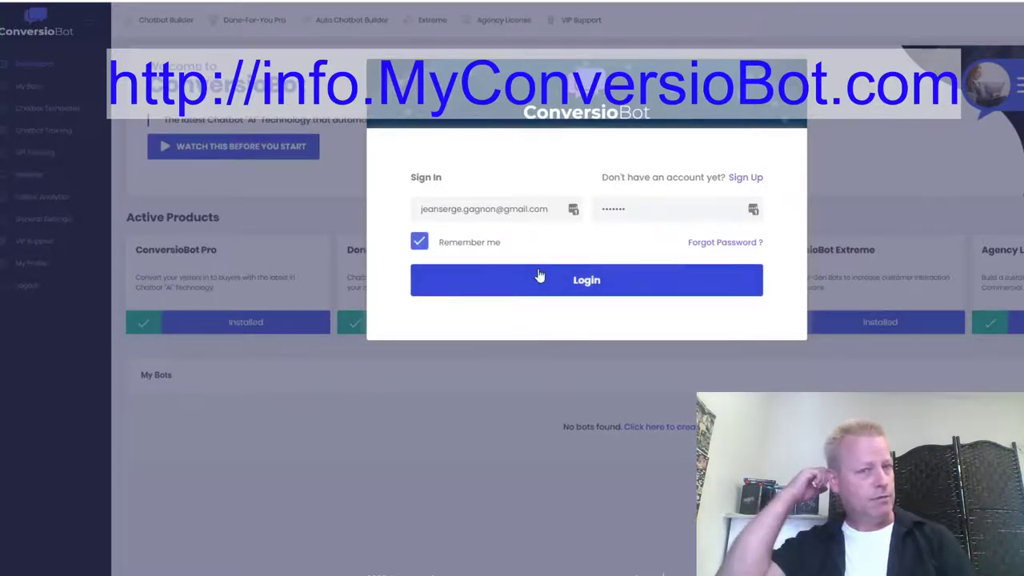
- Sign in to ConversioBot with Remember me and create the folder 'Test bot for video 2020-07-21'
{"action": "left_click", "coordinate": [540, 276]}
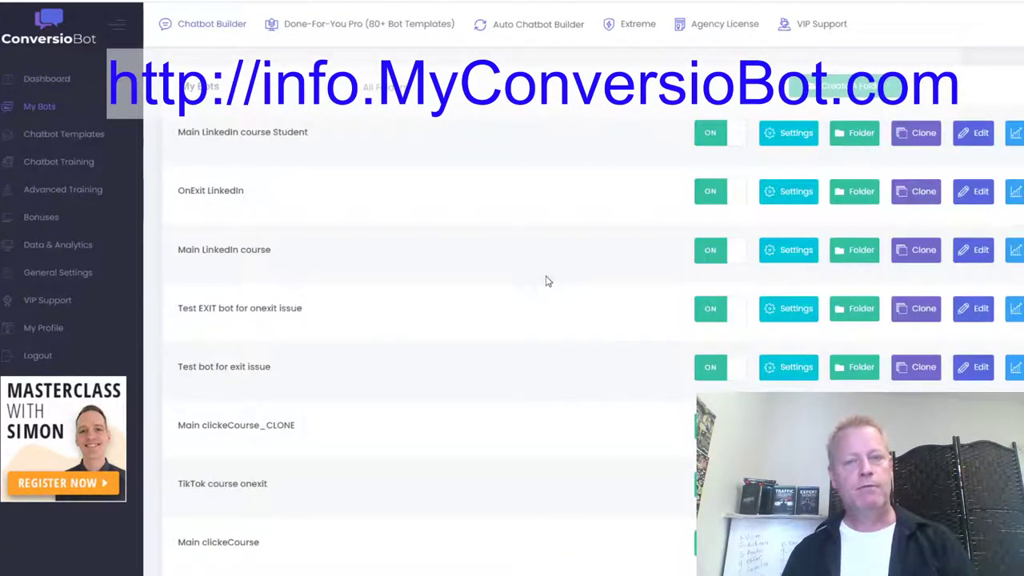
{"action": "left_click", "coordinate": [836, 85]}
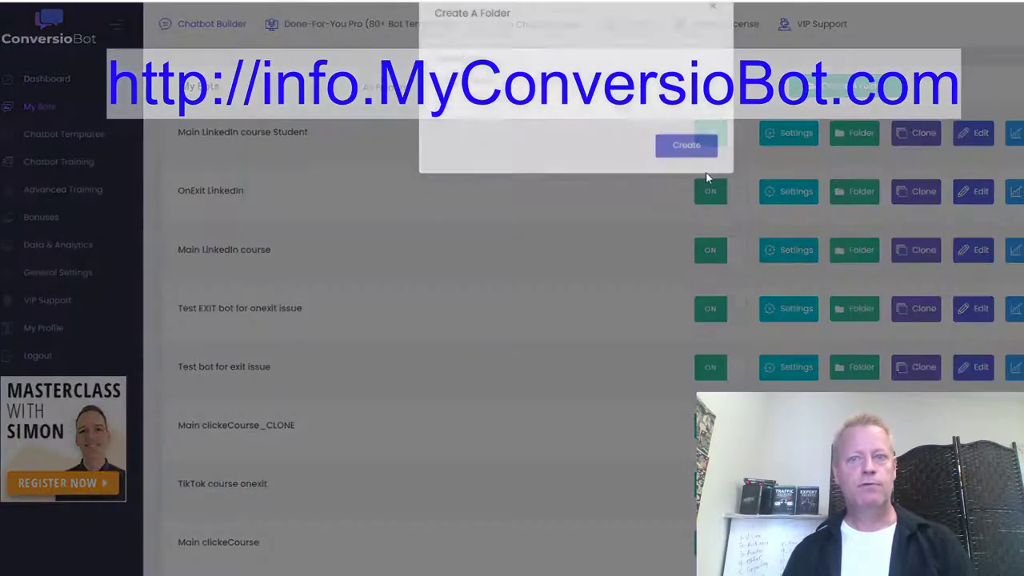
{"action": "left_click", "coordinate": [498, 110]}
{"action": "type", "text": "Li"}
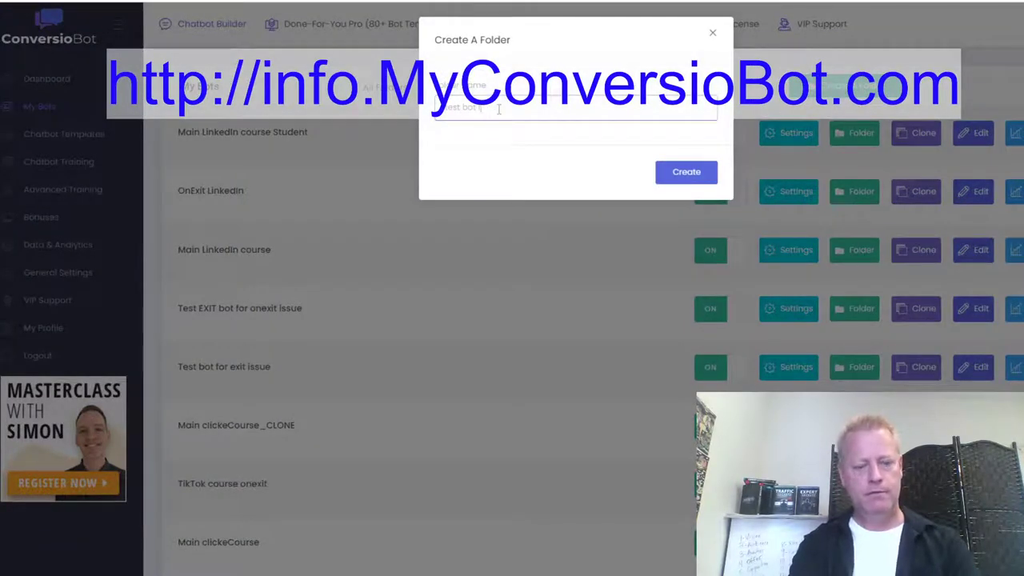
{"action": "type", "text": "deo 2020"}
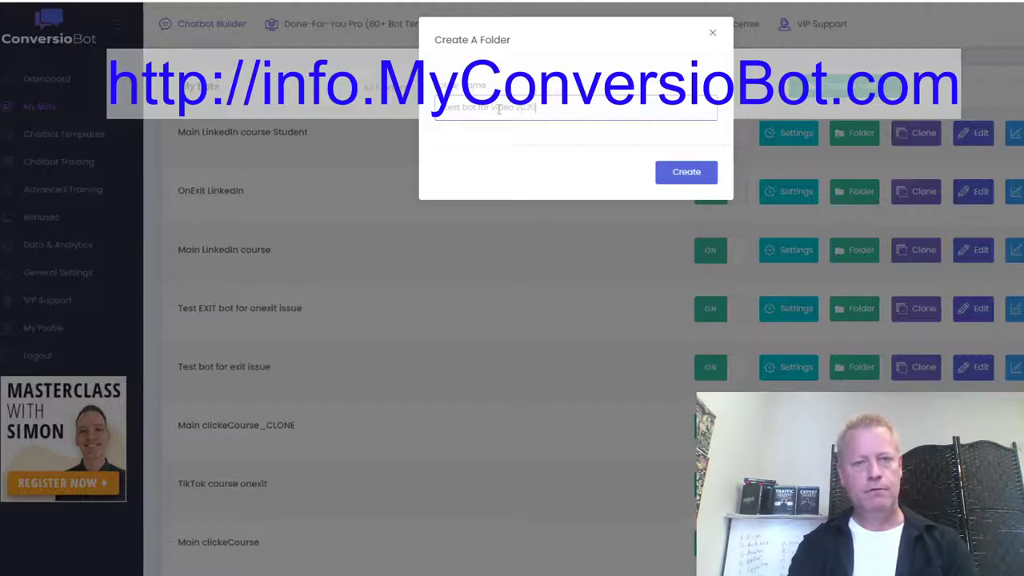
{"action": "type", "text": "-07-2"}
{"action": "left_click", "coordinate": [680, 172]}
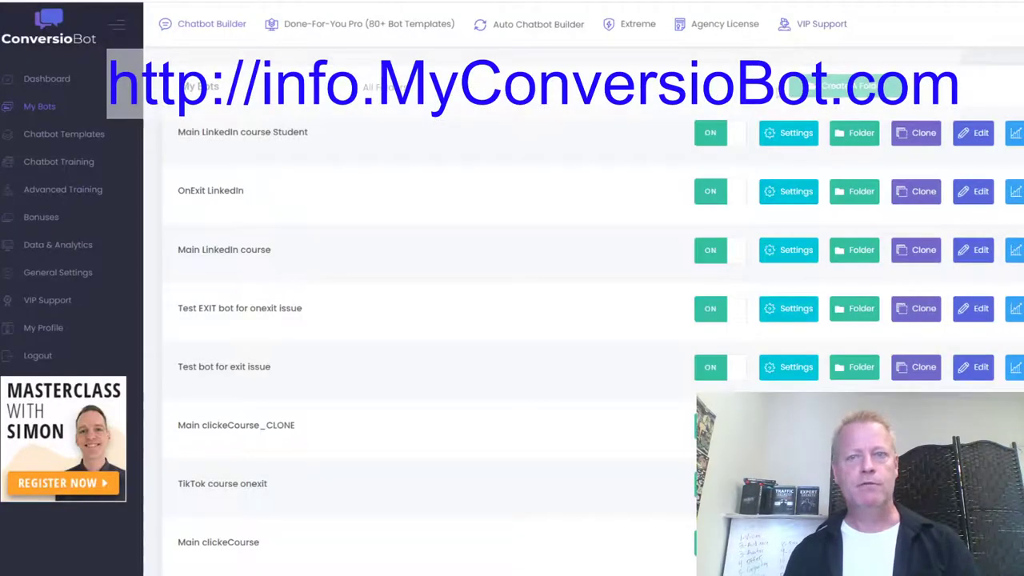
- Filter bots to the test video folder and create 'main test 2020-07-21' inside that folder
{"action": "left_click", "coordinate": [638, 94]}
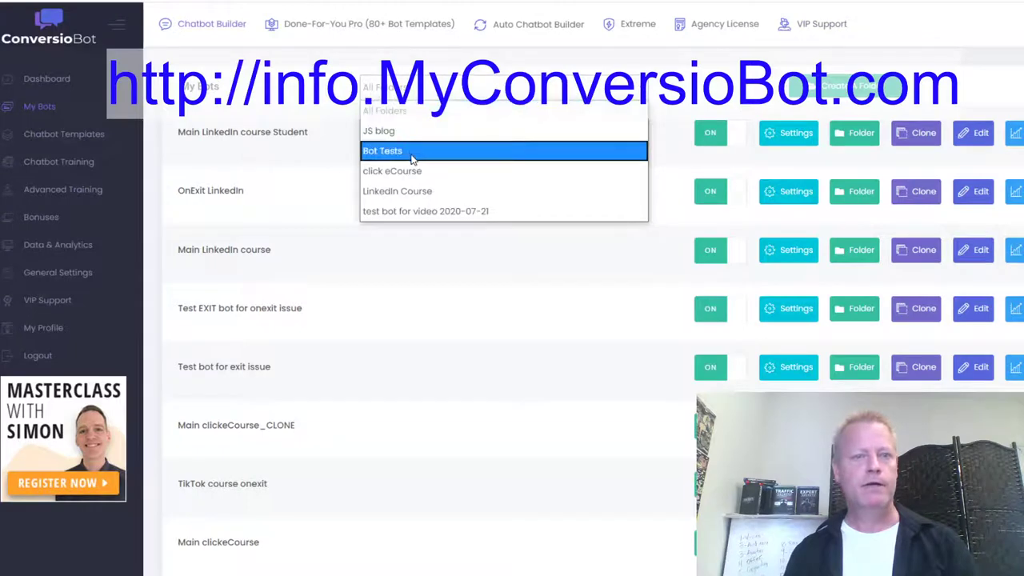
{"action": "left_click", "coordinate": [419, 213]}
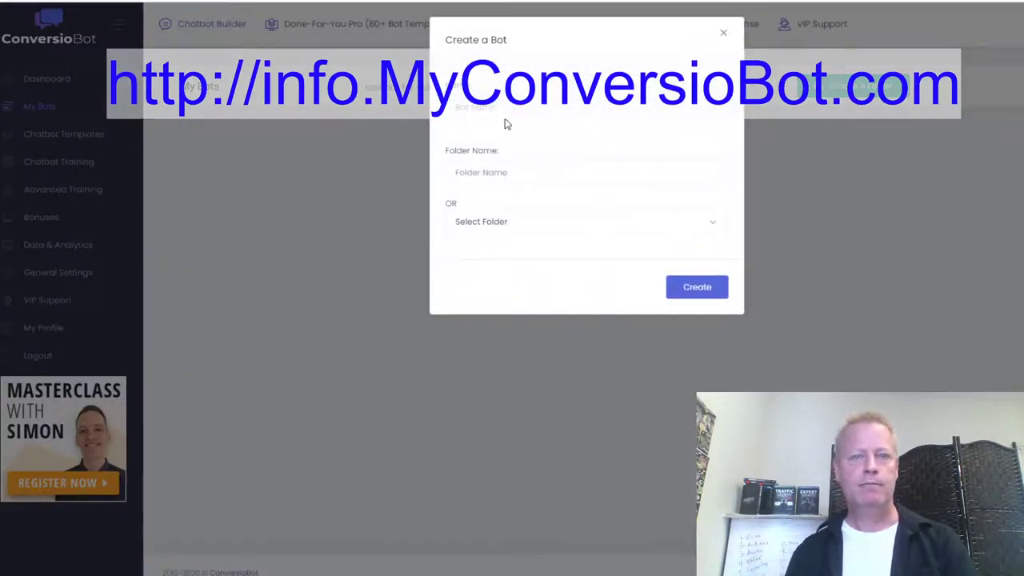
{"action": "left_click", "coordinate": [505, 108]}
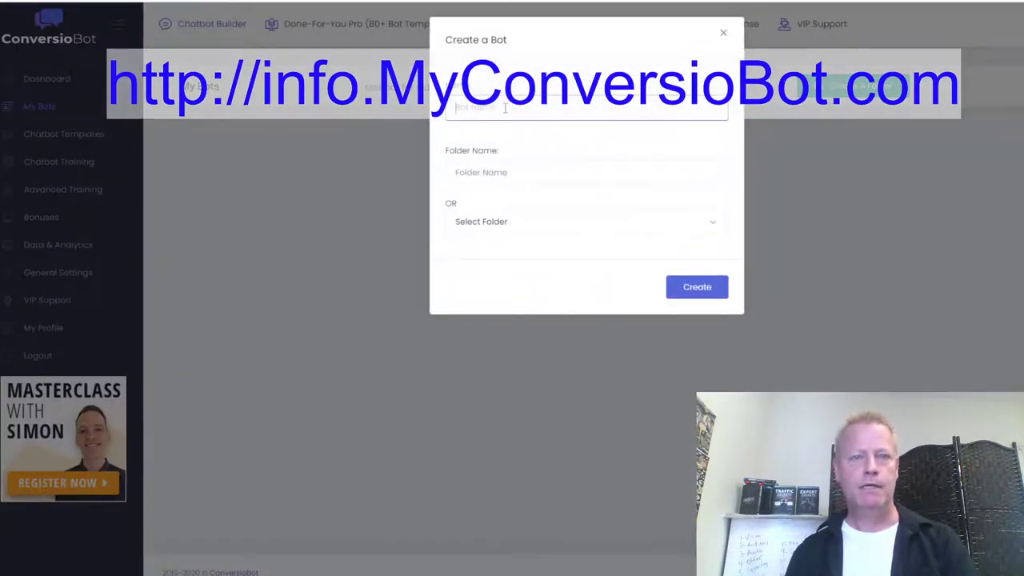
{"action": "type", "text": "my"}
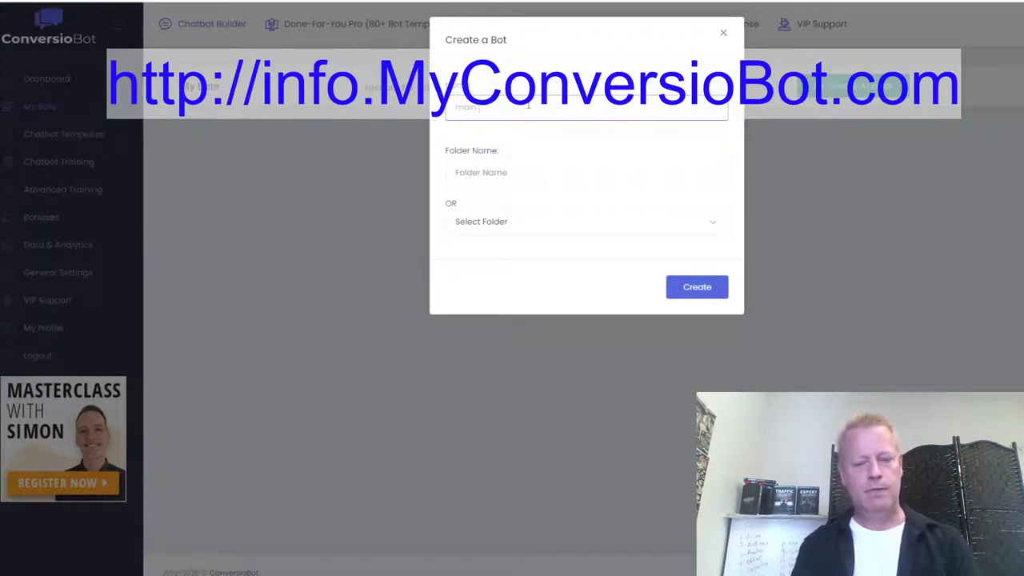
{"action": "type", "text": "in bot 2020"}
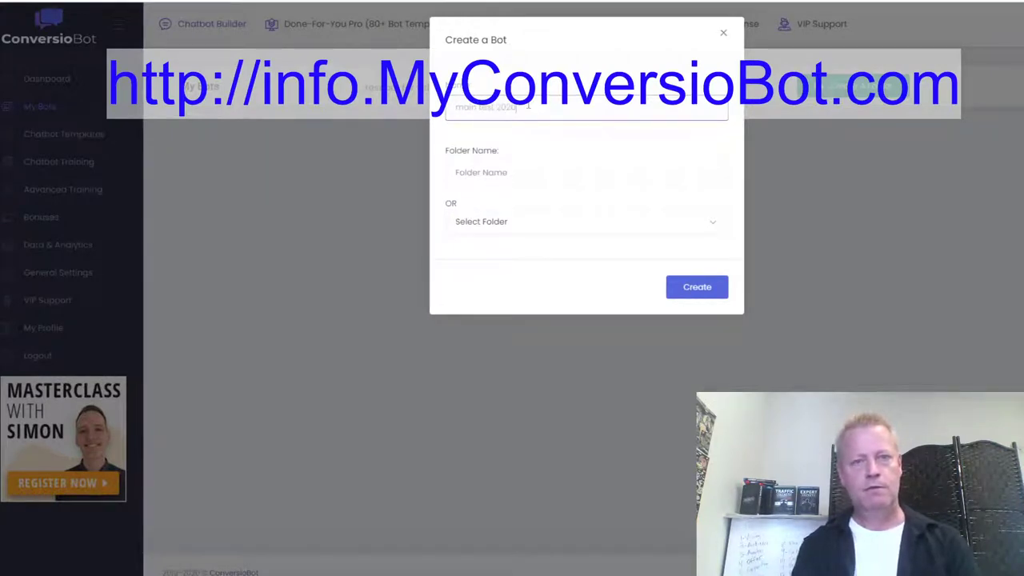
{"action": "type", "text": " v1.2"}
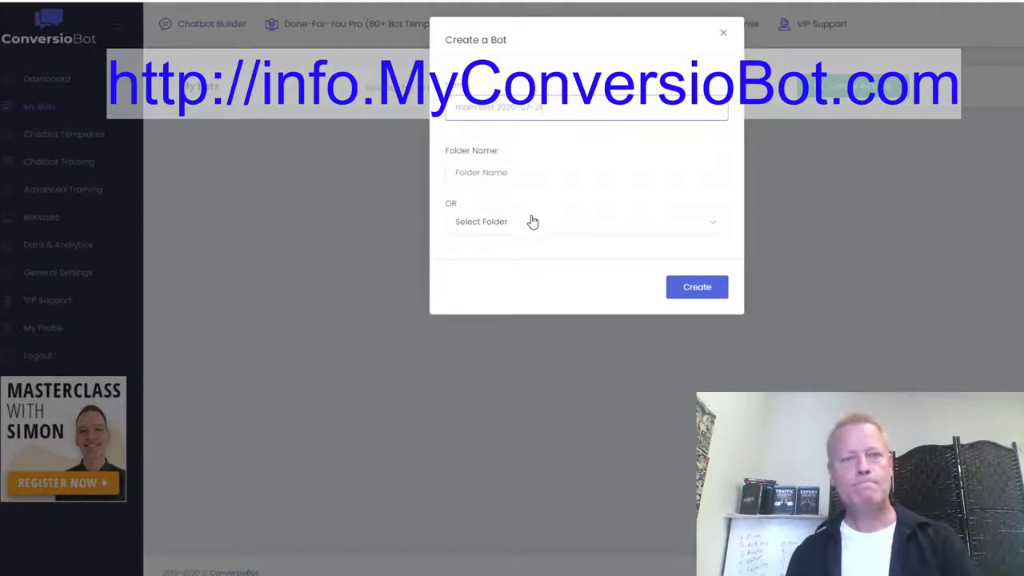
{"action": "left_click", "coordinate": [533, 221]}
{"action": "left_click", "coordinate": [518, 360]}
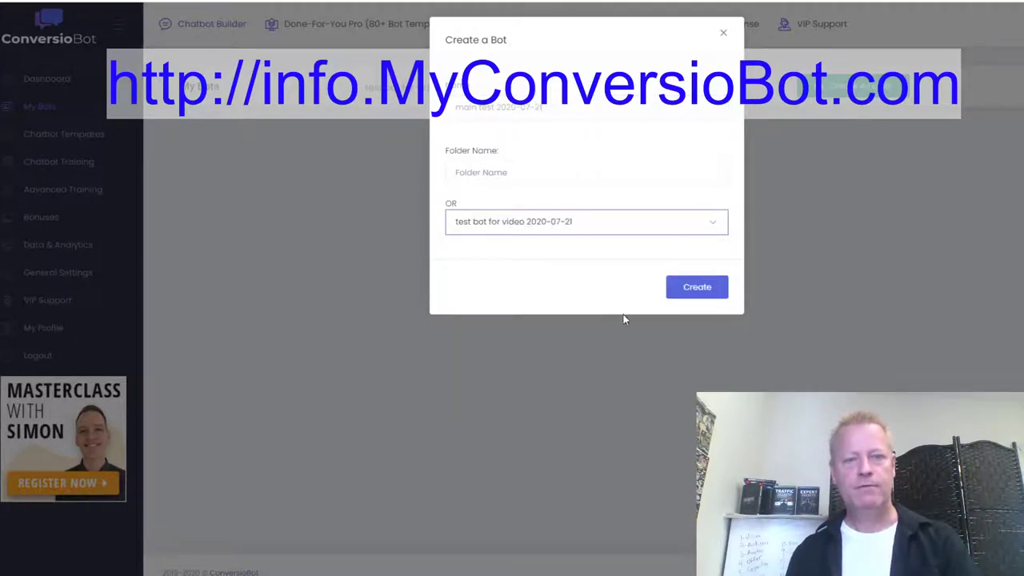
{"action": "left_click", "coordinate": [704, 288]}
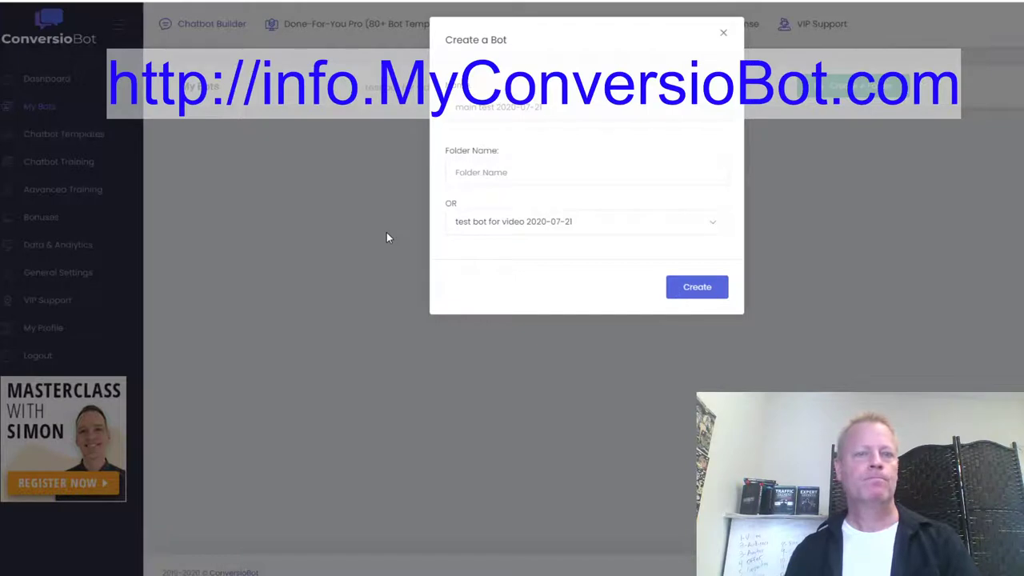
{"action": "left_click", "coordinate": [671, 297]}
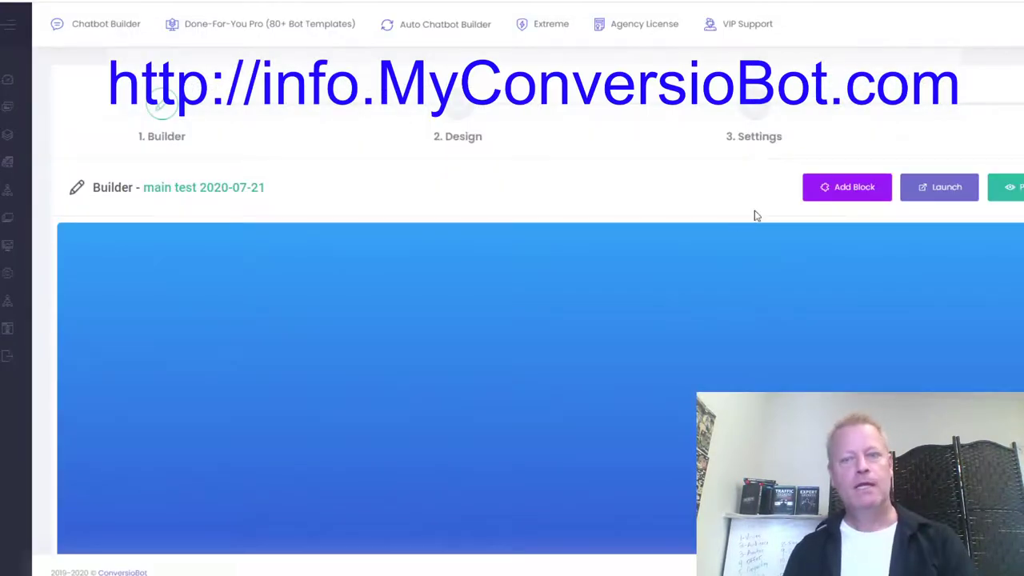
- Add a first block titled 'Welcome' to the main test bot and launch the bot
{"action": "left_click", "coordinate": [867, 199]}
{"action": "left_click_drag", "start_coordinate": [120, 278], "coordinate": [533, 296]}
{"action": "double_click", "coordinate": [533, 296]}
{"action": "left_click", "coordinate": [415, 45]}
{"action": "type", "text": "TW"}
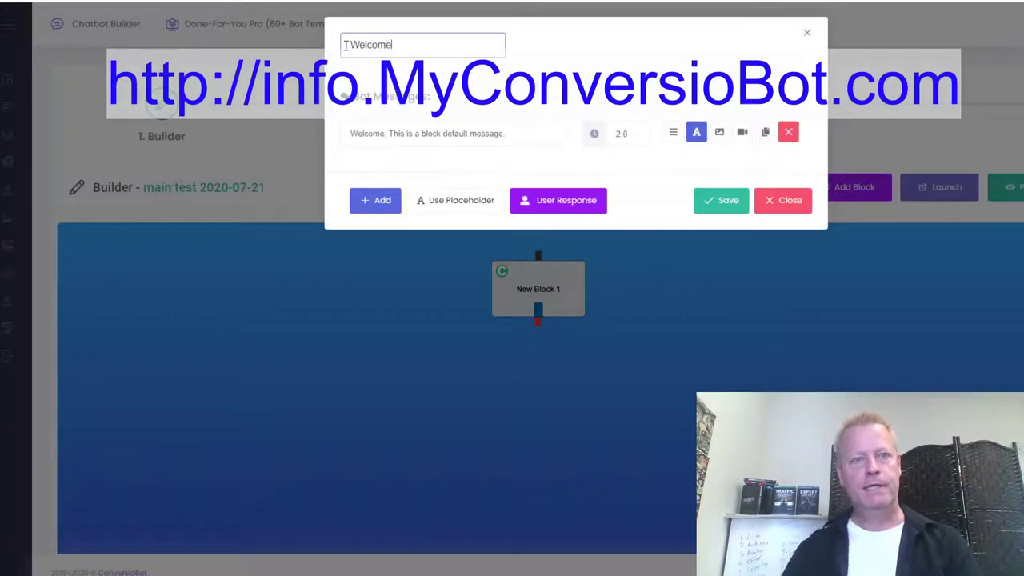
{"action": "left_click", "coordinate": [725, 201]}
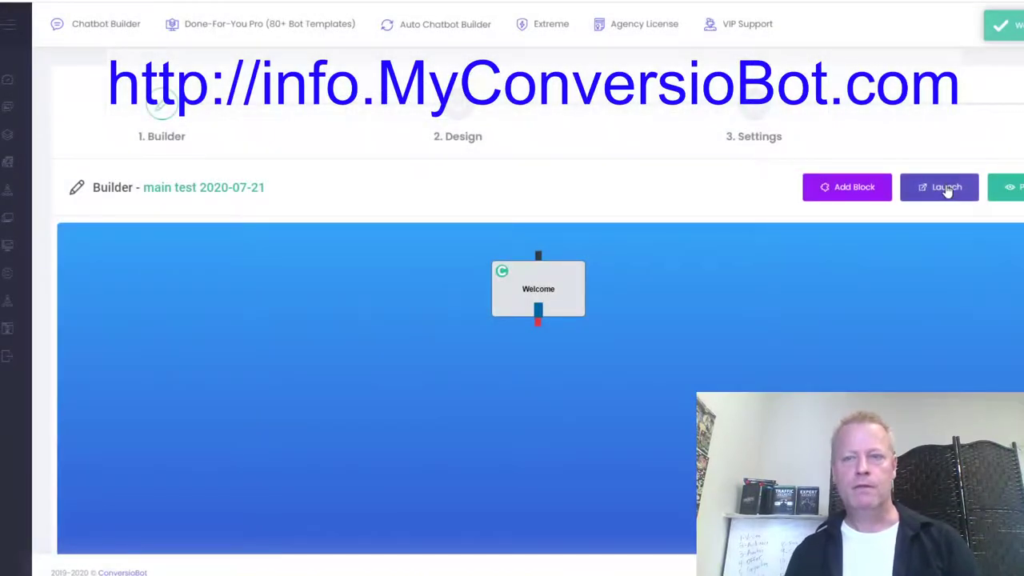
{"action": "left_click", "coordinate": [949, 189]}
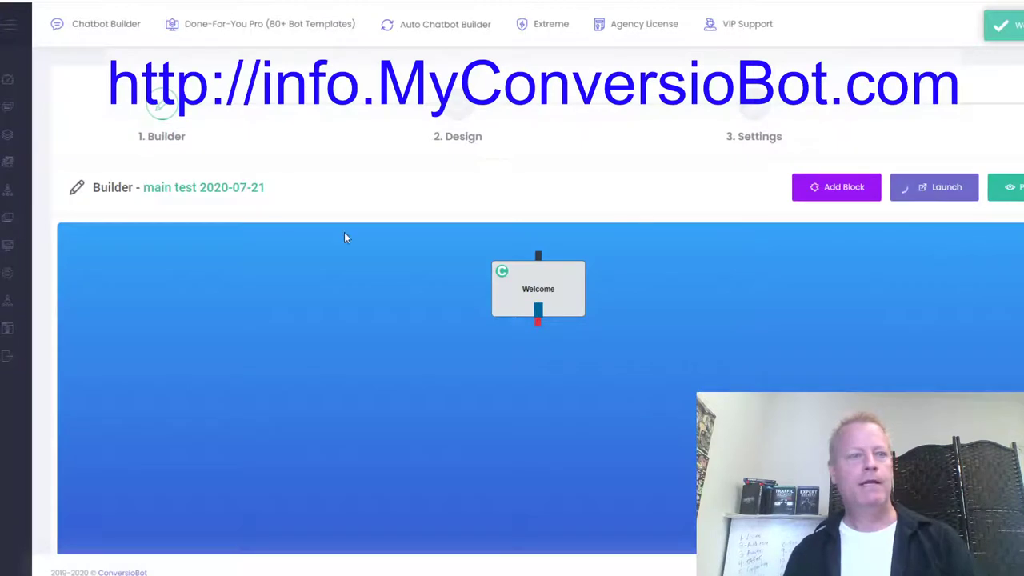
{"action": "mouse_move", "coordinate": [42, 140]}
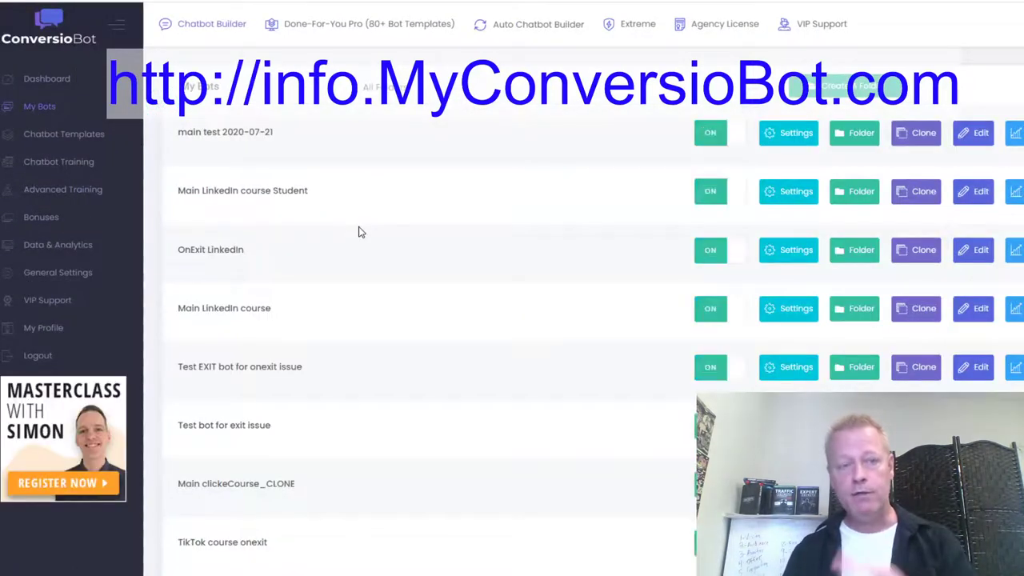
- Create 'exit test 2020-07-21' in the test video folder and place New Block 1 on its canvas
{"action": "left_click", "coordinate": [554, 96]}
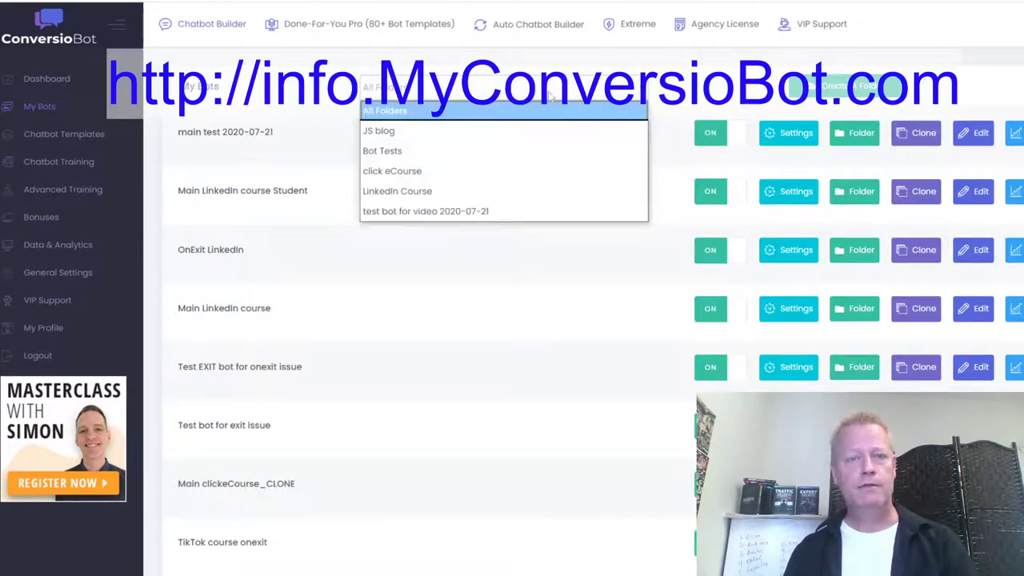
{"action": "left_click", "coordinate": [490, 212]}
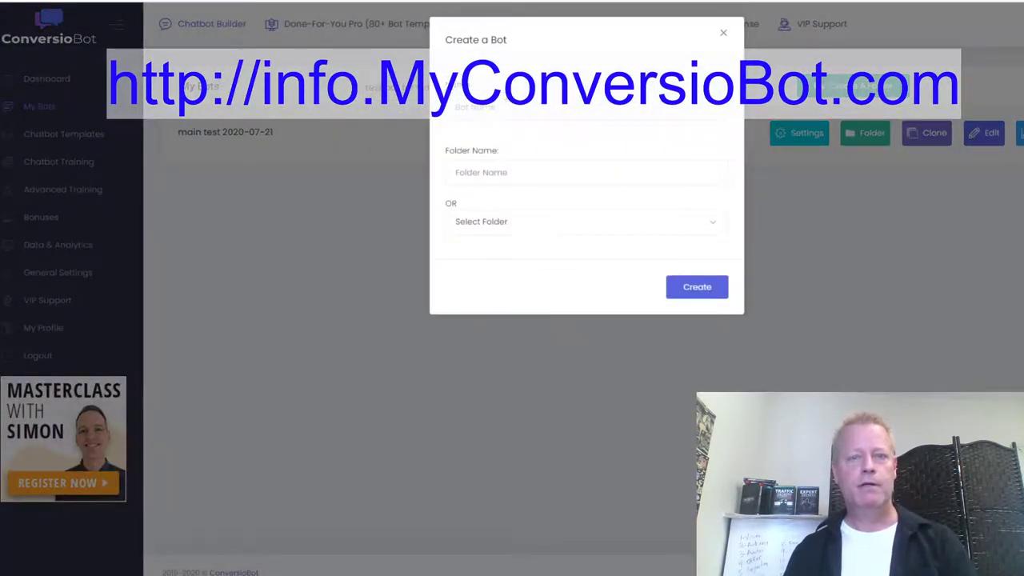
{"action": "left_click", "coordinate": [526, 109]}
{"action": "type", "text": "exit test 2020-07-21"}
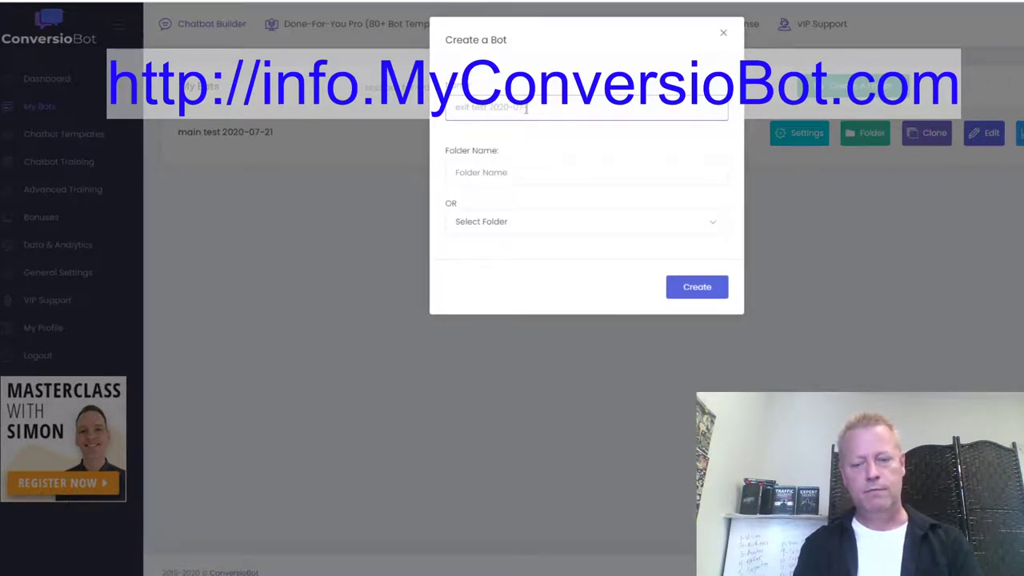
{"action": "left_click", "coordinate": [487, 227]}
{"action": "left_click", "coordinate": [493, 362]}
{"action": "left_click", "coordinate": [693, 290]}
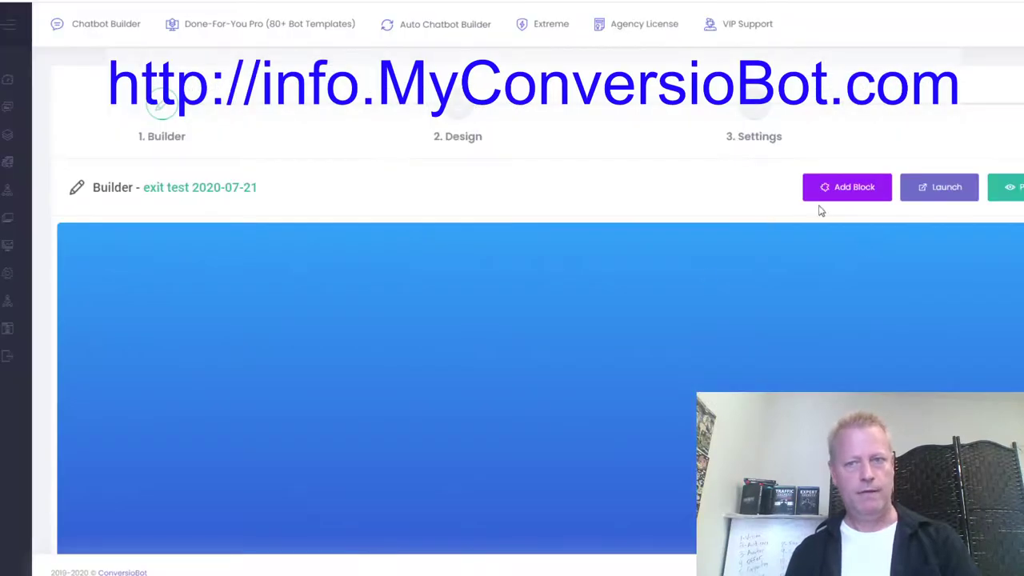
{"action": "left_click", "coordinate": [846, 192]}
{"action": "left_click_drag", "start_coordinate": [146, 286], "coordinate": [551, 313]}
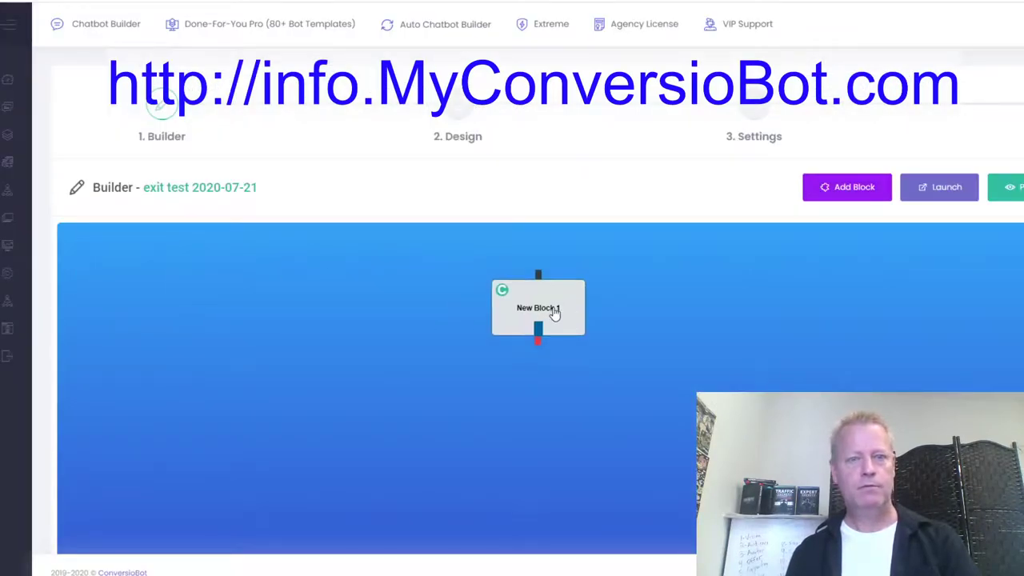
- Rename New Block 1 to 'Don't go' and clear its default welcome message
{"action": "left_click", "coordinate": [572, 300]}
{"action": "left_click_drag", "start_coordinate": [409, 50], "coordinate": [337, 51]}
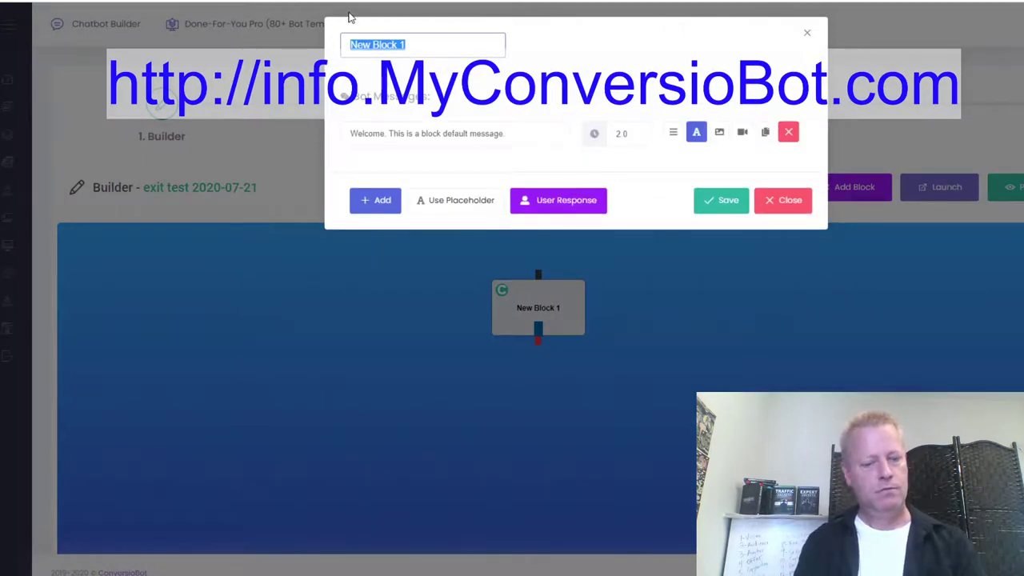
{"action": "type", "text": "Don't go"}
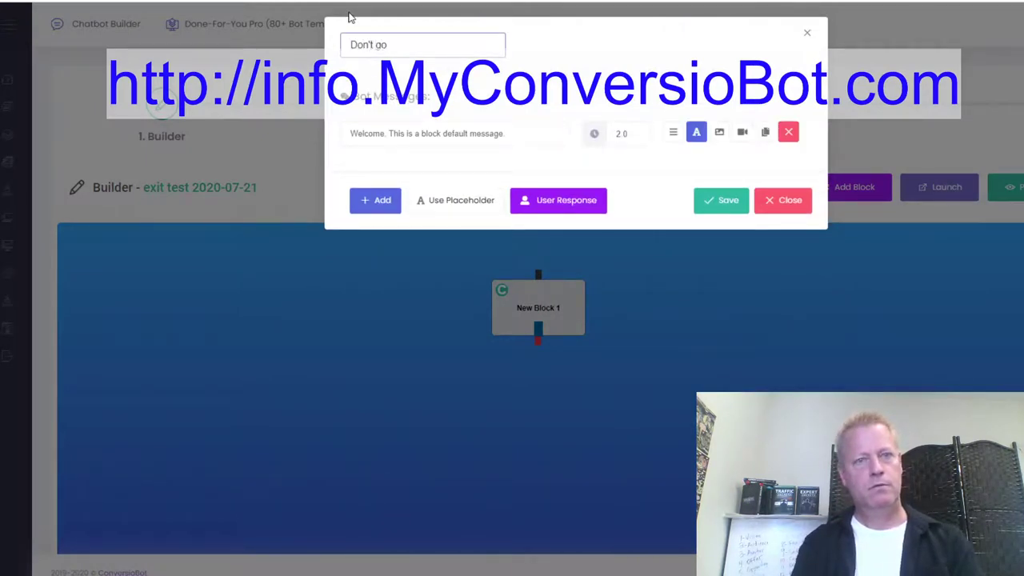
{"action": "left_click", "coordinate": [457, 136]}
{"action": "left_click_drag", "start_coordinate": [560, 134], "coordinate": [242, 137]}
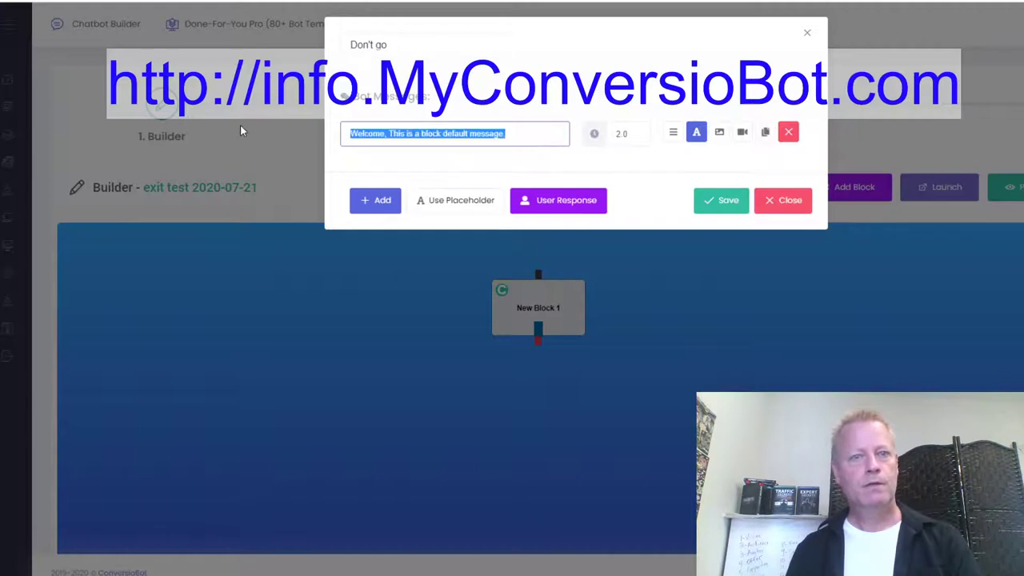
{"action": "type", "text": "Wait!"}
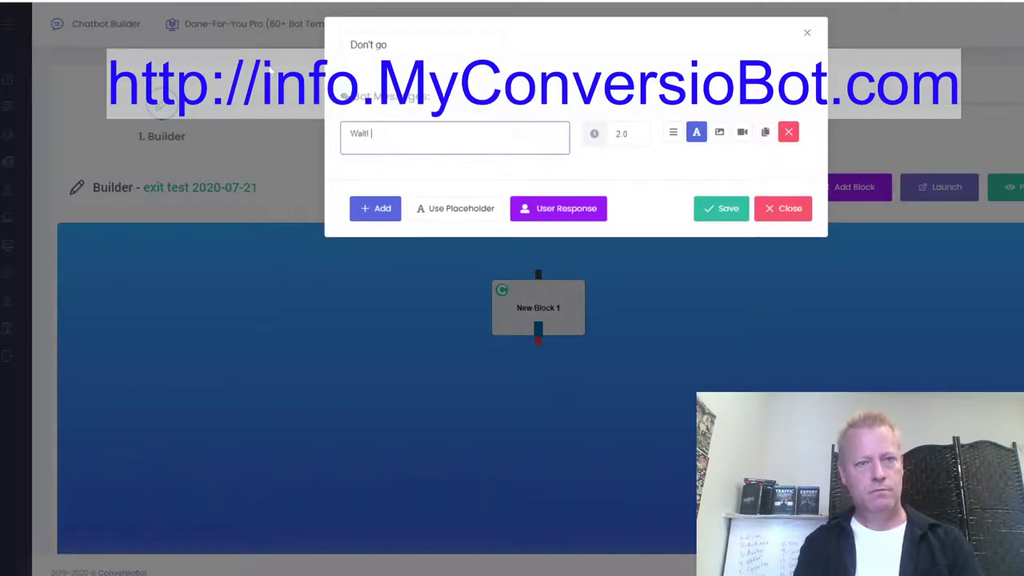
{"action": "key", "text": "BackSpace"}
{"action": "key", "text": "BackSpace"}
{"action": "key", "text": "BackSpace"}
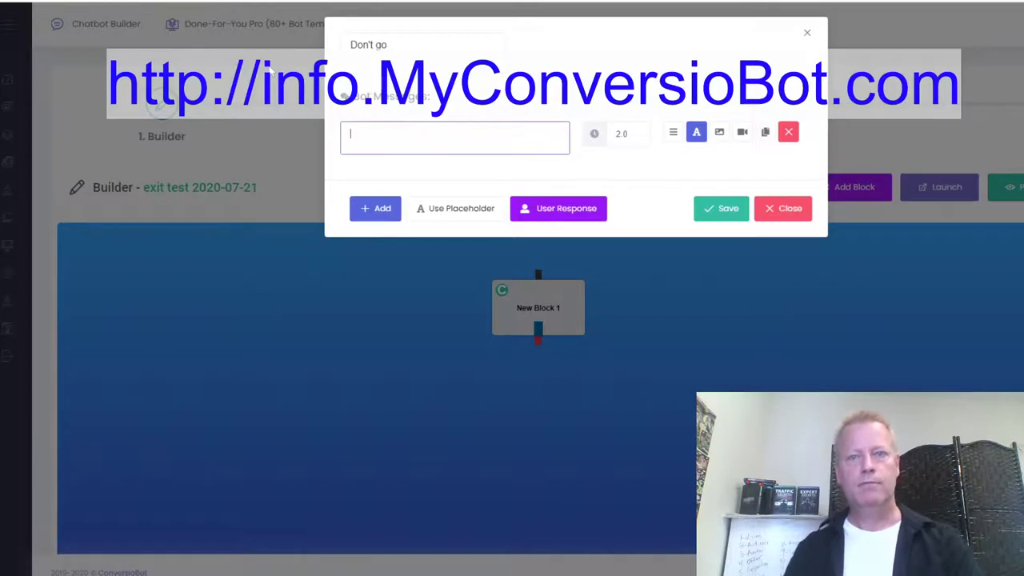
- Insert the giphy.gif animation from the Gallery as the block's first message
{"action": "left_click", "coordinate": [719, 132]}
{"action": "left_click", "coordinate": [476, 97]}
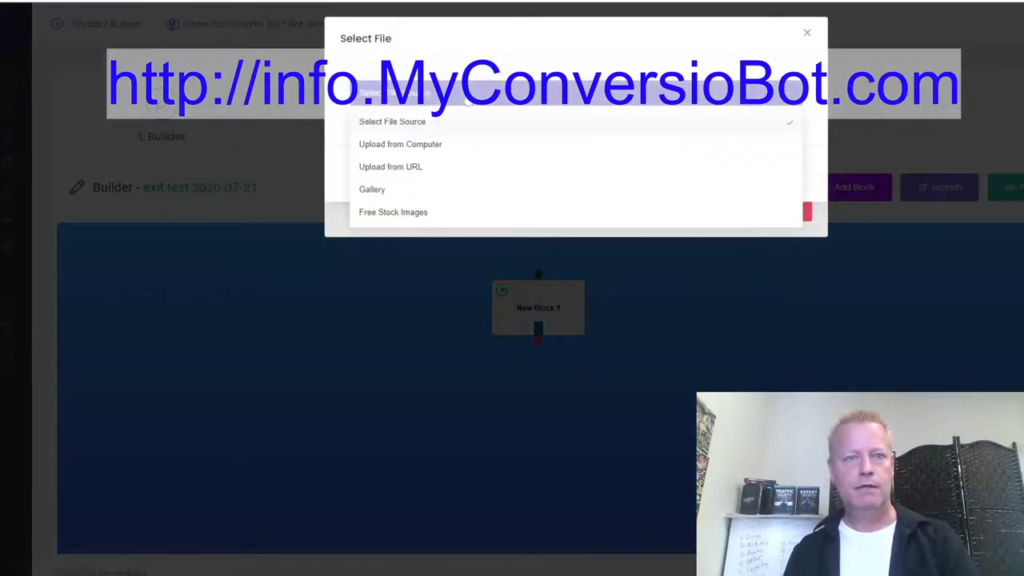
{"action": "left_click", "coordinate": [414, 191]}
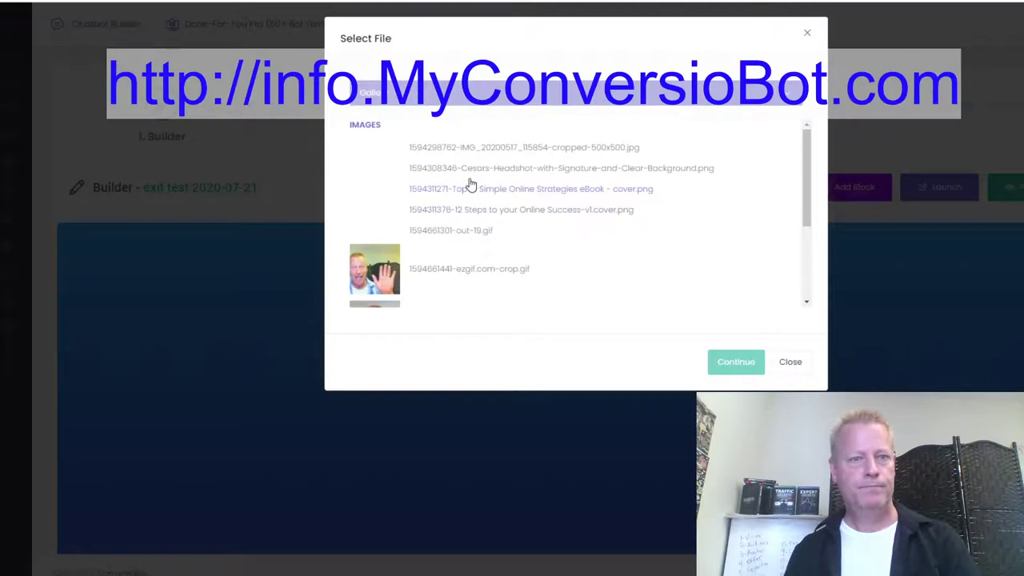
{"action": "scroll", "coordinate": [468, 181], "scroll_direction": "down", "scroll_amount": 5}
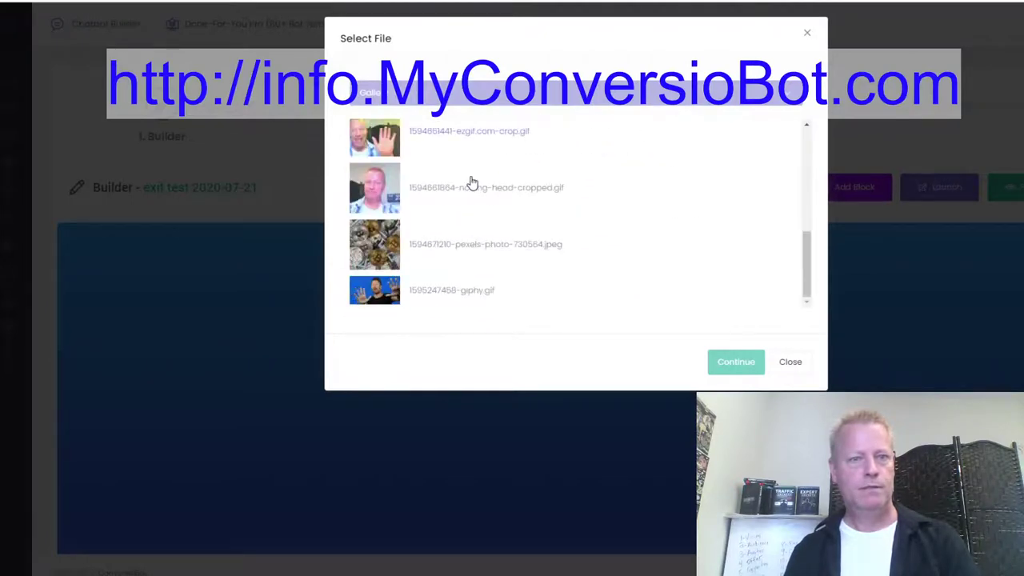
{"action": "left_click", "coordinate": [452, 292]}
{"action": "key", "text": "Return"}
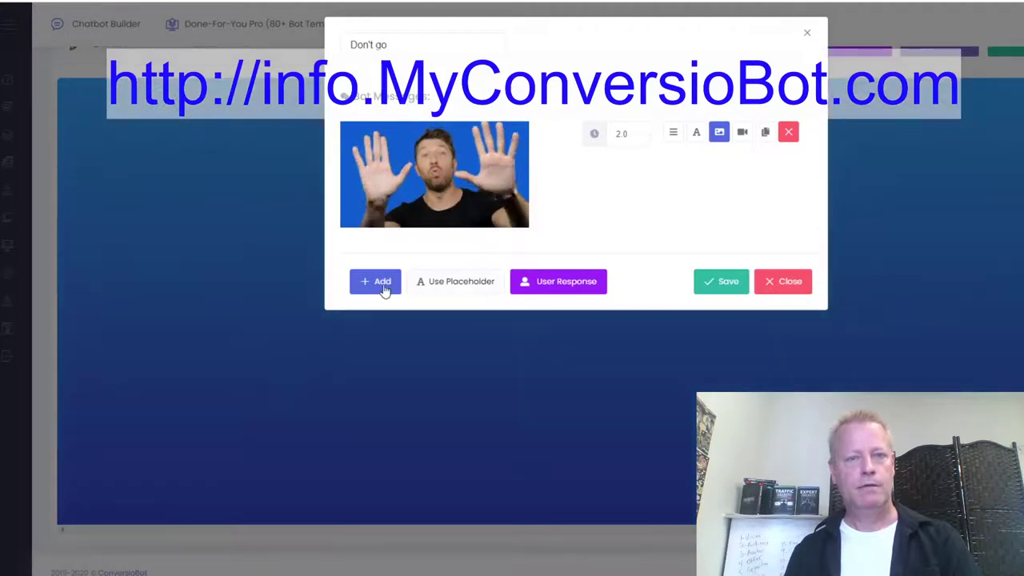
- Add a second text message reading 'Wait! Don't go'
{"action": "left_click", "coordinate": [383, 286]}
{"action": "left_click", "coordinate": [392, 258]}
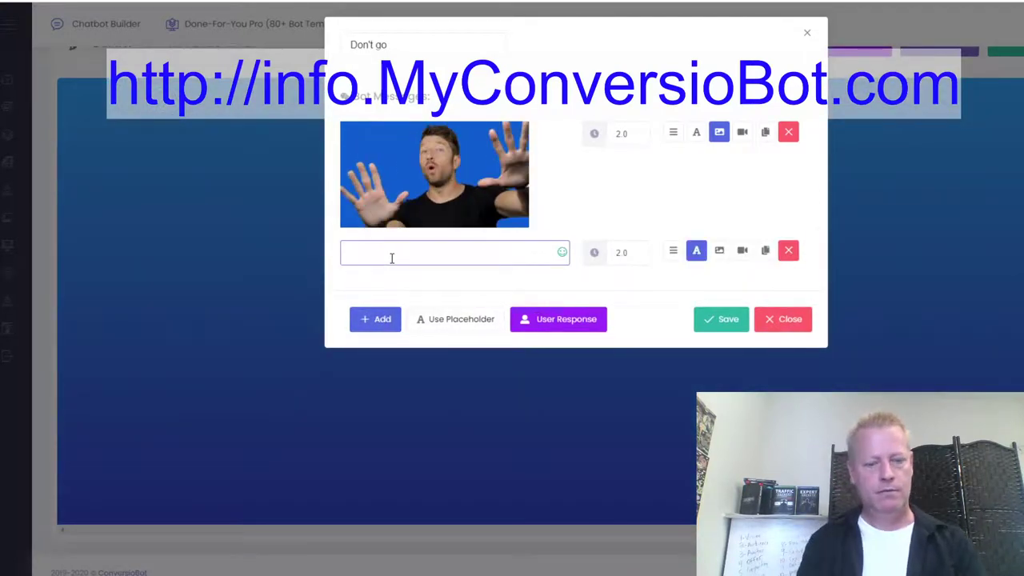
{"action": "type", "text": "Wait! Don't"}
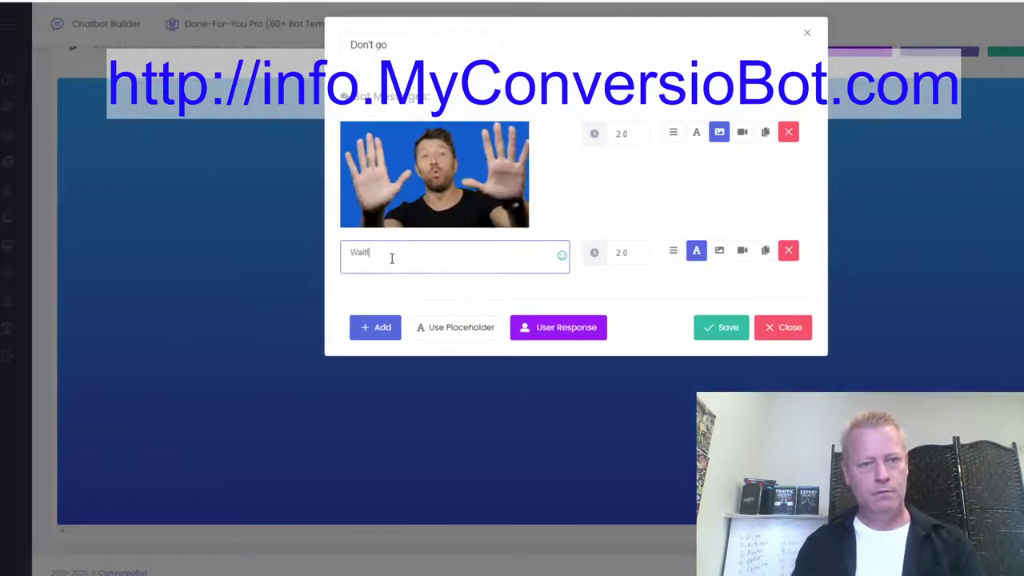
{"action": "key", "text": "BackSpace"}
{"action": "key", "text": "BackSpace"}
{"action": "type", "text": "'t go"}
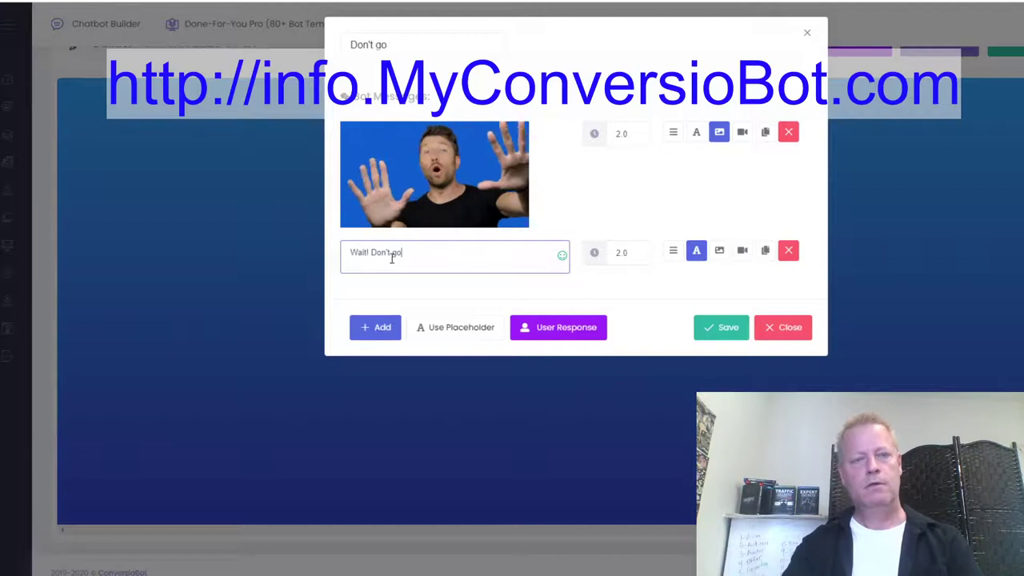
- Set the GIF and text message delays both to 0 and save the block
{"action": "left_click", "coordinate": [634, 137]}
{"action": "double_click", "coordinate": [620, 134]}
{"action": "type", "text": "0"}
{"action": "left_click", "coordinate": [618, 252]}
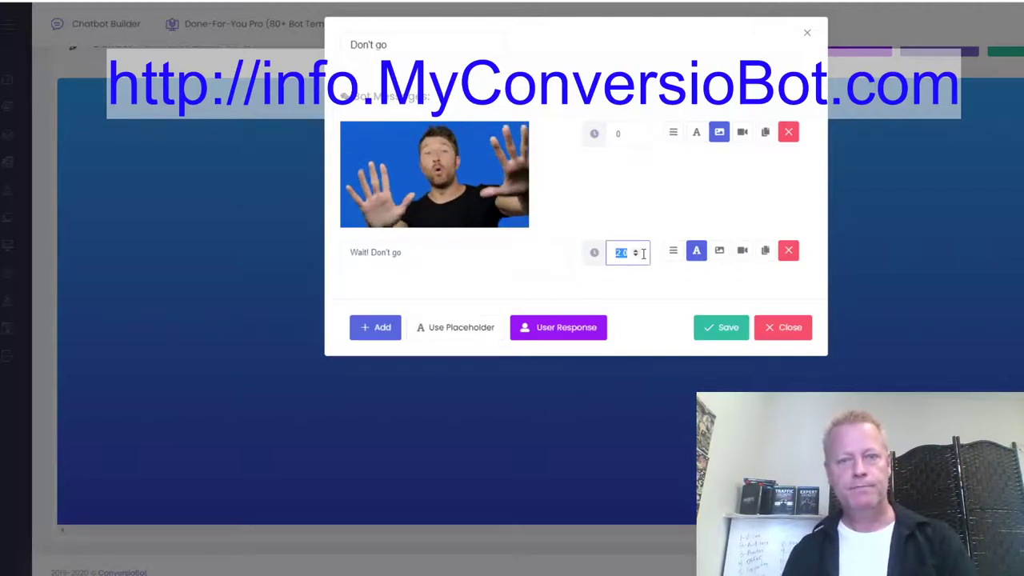
{"action": "type", "text": "9"}
{"action": "left_click", "coordinate": [636, 256]}
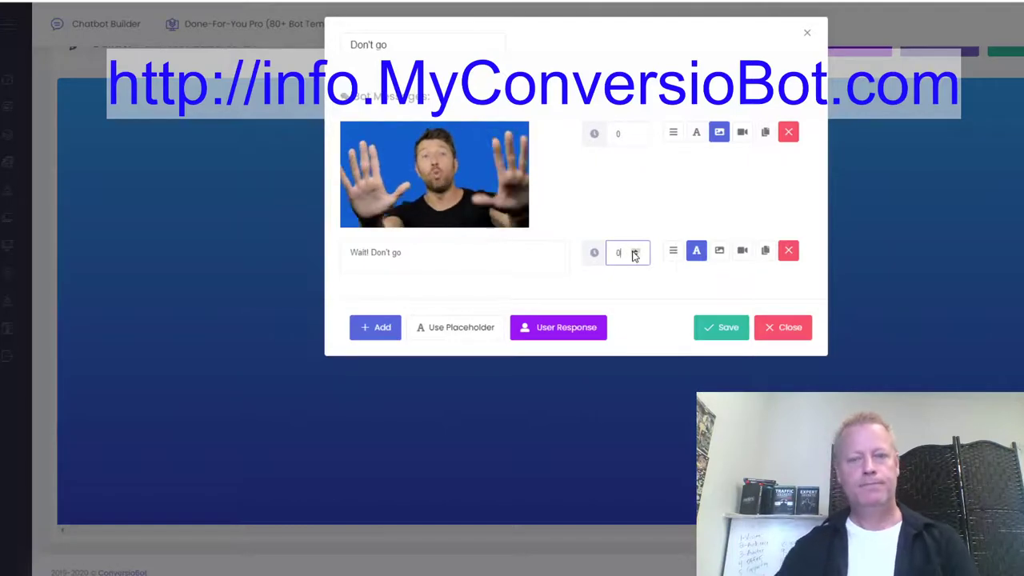
{"action": "left_click", "coordinate": [707, 335]}
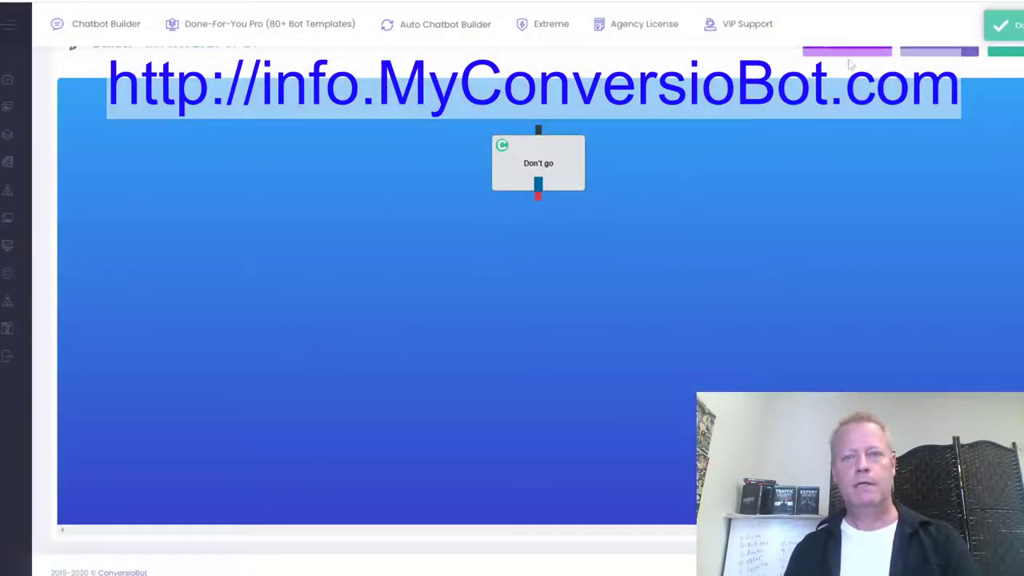
- Add a block named 'deal' below Don't go with the message 'Use this link to get 90% off right now!'
{"action": "left_click", "coordinate": [850, 54]}
{"action": "left_click_drag", "start_coordinate": [120, 149], "coordinate": [533, 292]}
{"action": "double_click", "coordinate": [532, 292]}
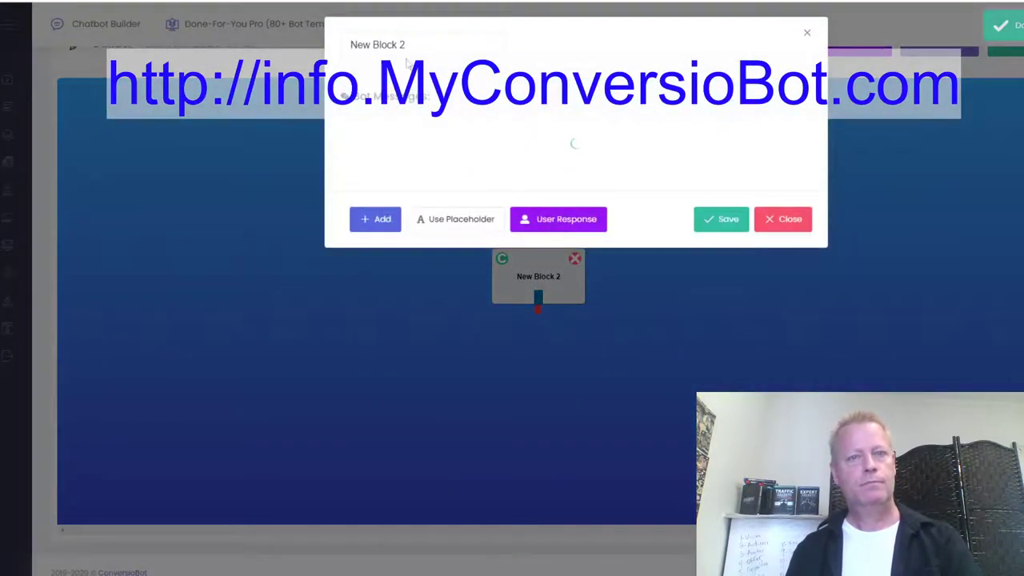
{"action": "left_click", "coordinate": [337, 46]}
{"action": "type", "text": "de"}
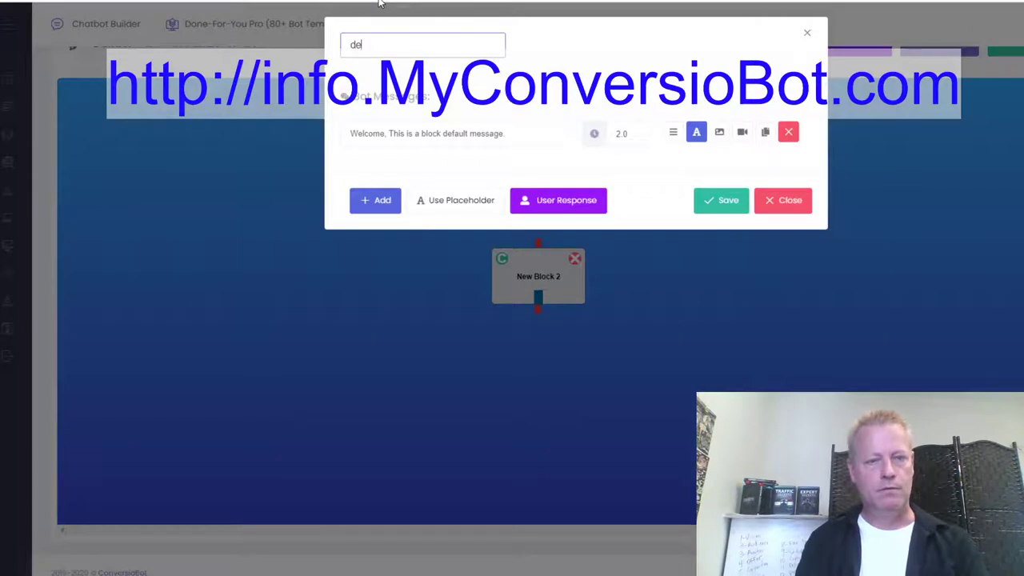
{"action": "type", "text": "al"}
{"action": "left_click", "coordinate": [520, 144]}
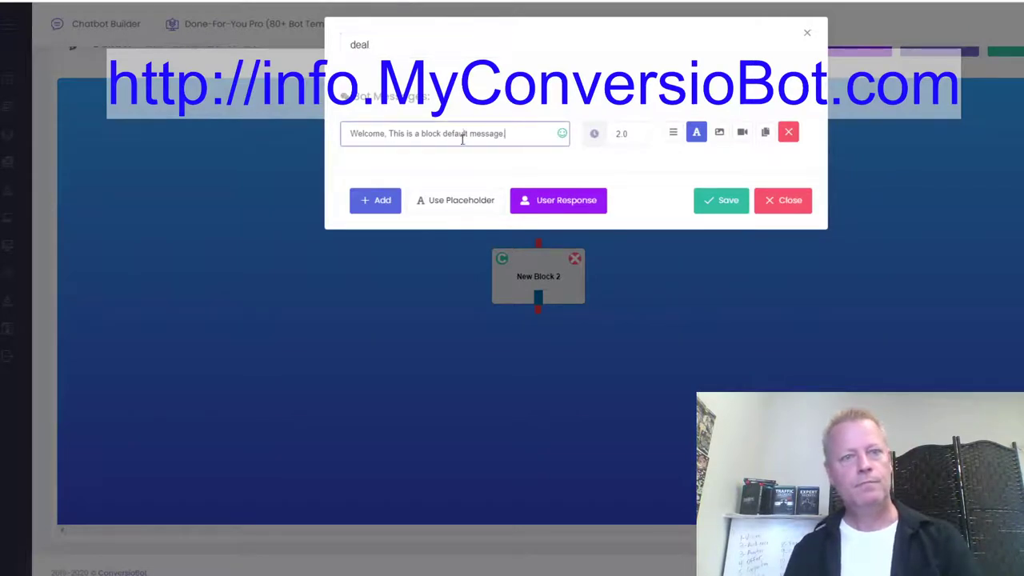
{"action": "key", "text": "ctrl+a"}
{"action": "type", "text": "Use"}
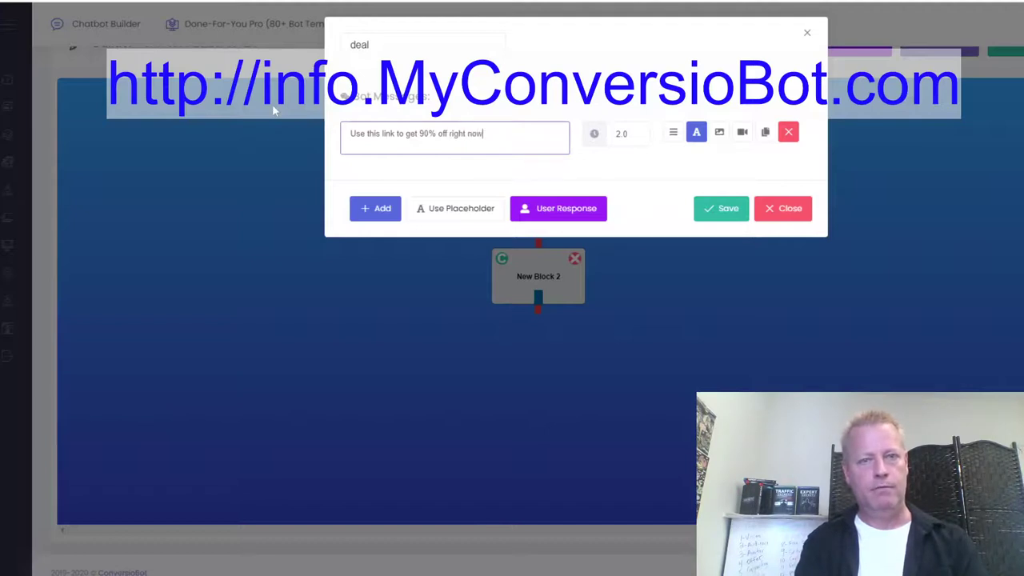
- Add a second message containing the copied 90off coupon URL
{"action": "left_click", "coordinate": [376, 209]}
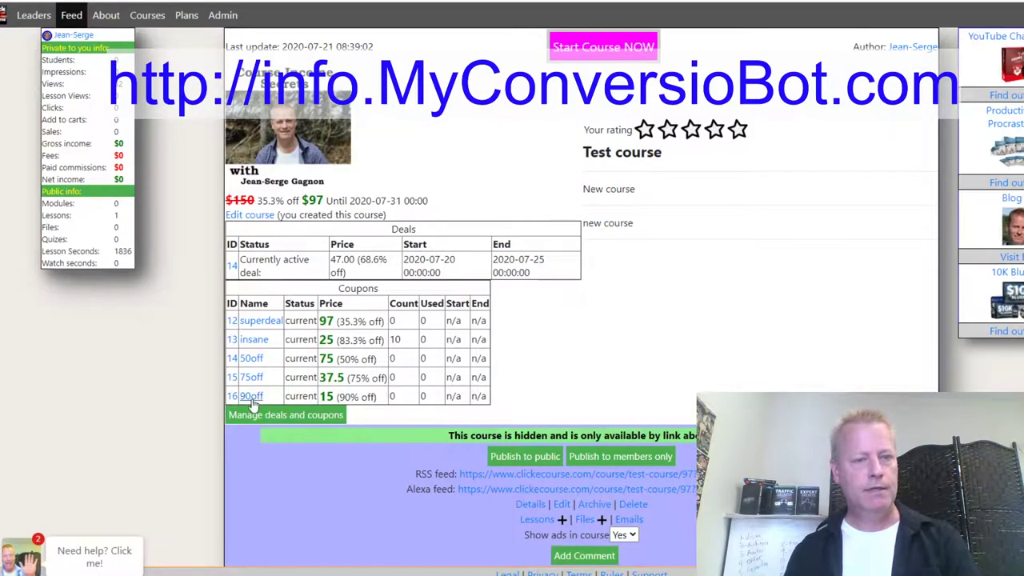
{"action": "right_click", "coordinate": [253, 404]}
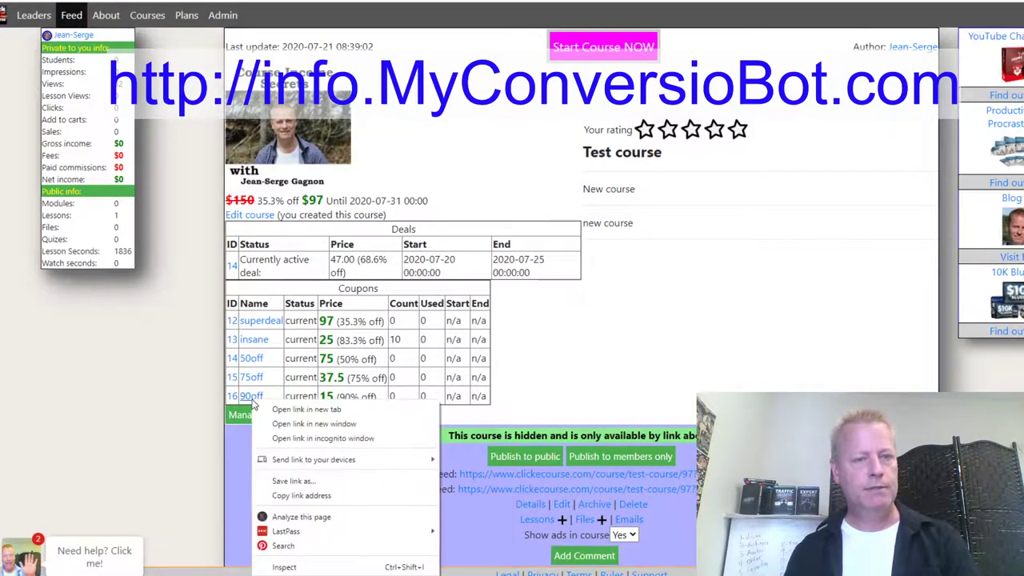
{"action": "left_click", "coordinate": [311, 496]}
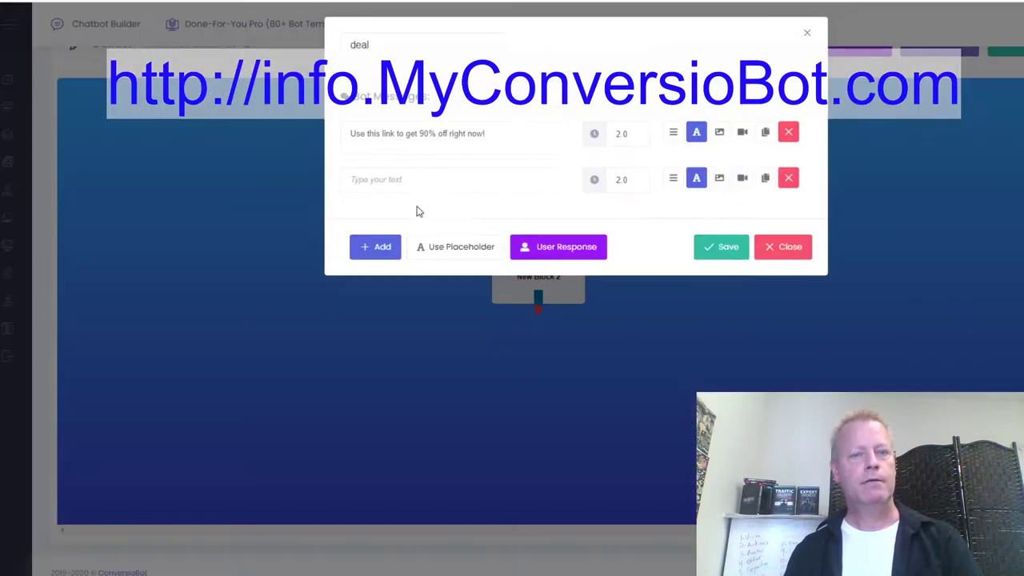
{"action": "left_click", "coordinate": [408, 184]}
{"action": "key", "text": "ctrl+v"}
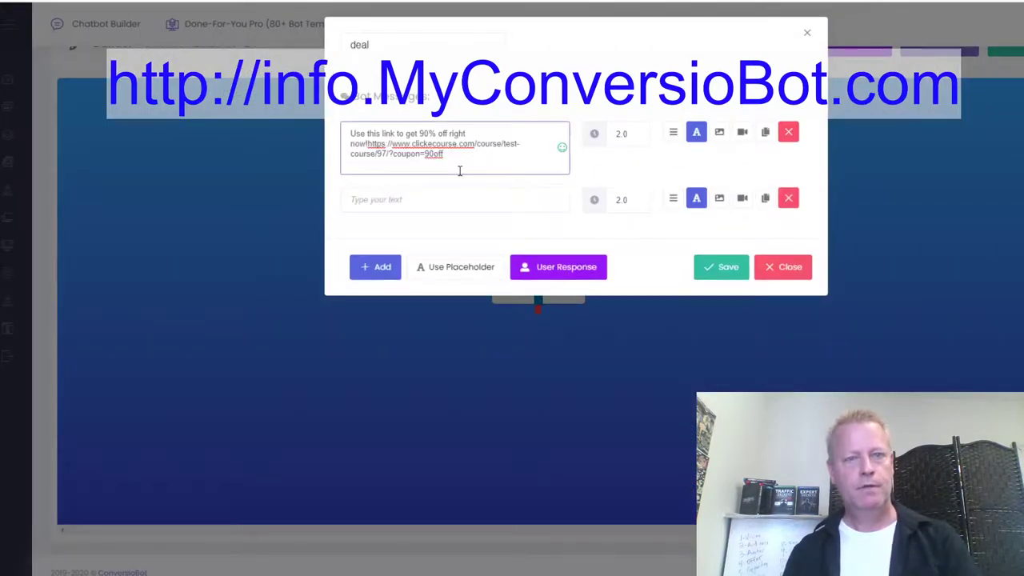
{"action": "left_click_drag", "start_coordinate": [459, 162], "coordinate": [366, 144]}
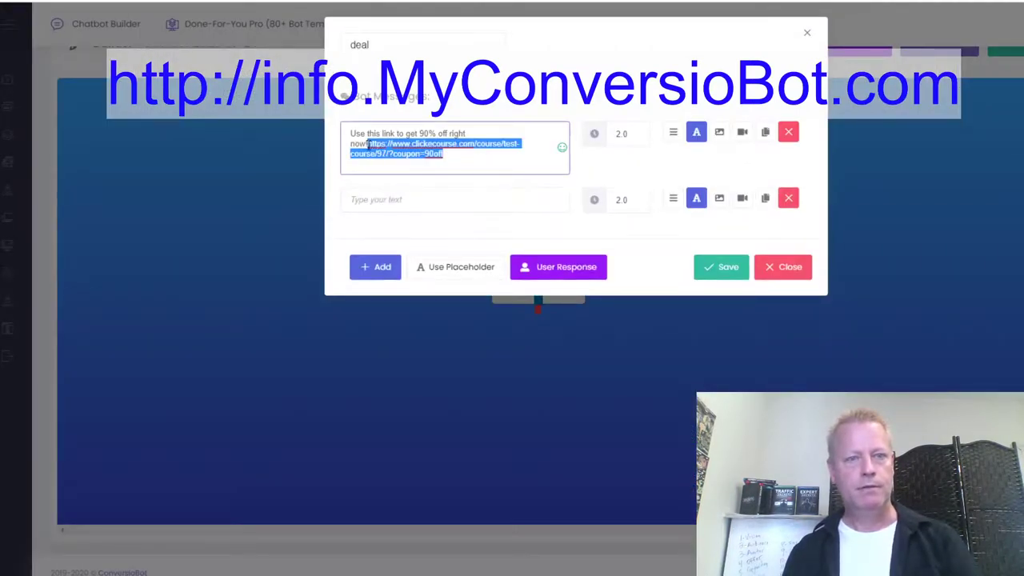
{"action": "key", "text": "ctrl+x"}
{"action": "left_click", "coordinate": [407, 178]}
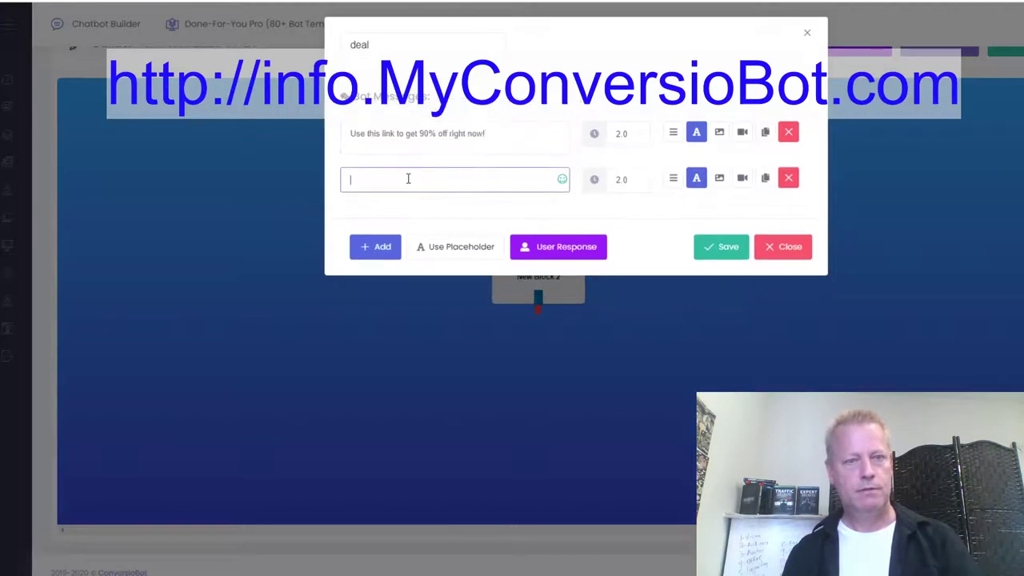
{"action": "key", "text": "ctrl+v"}
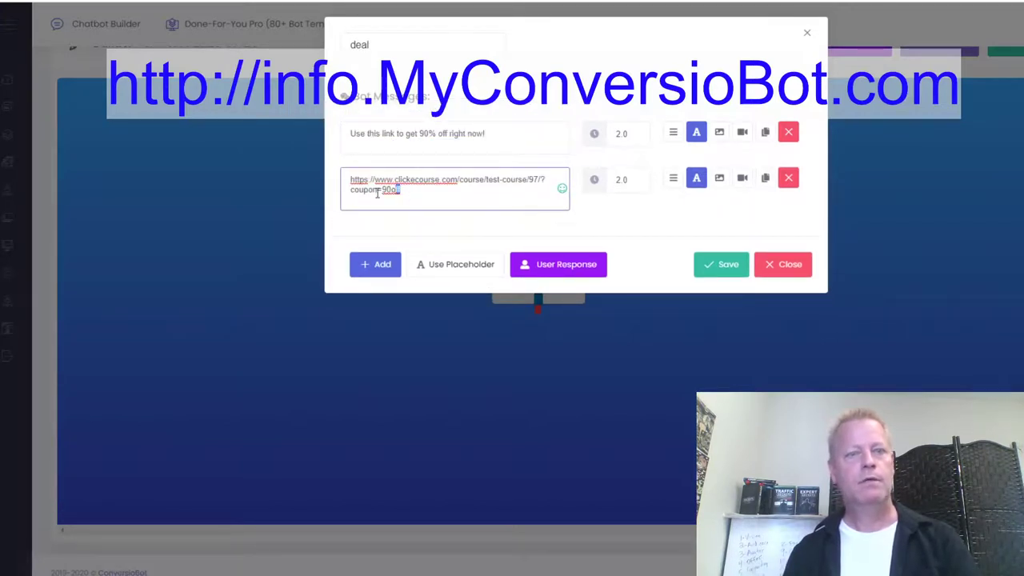
- Turn the 90off coupon URL into a clickable link and save the deal block
{"action": "left_click_drag", "start_coordinate": [377, 193], "coordinate": [338, 178]}
{"action": "left_click", "coordinate": [415, 155]}
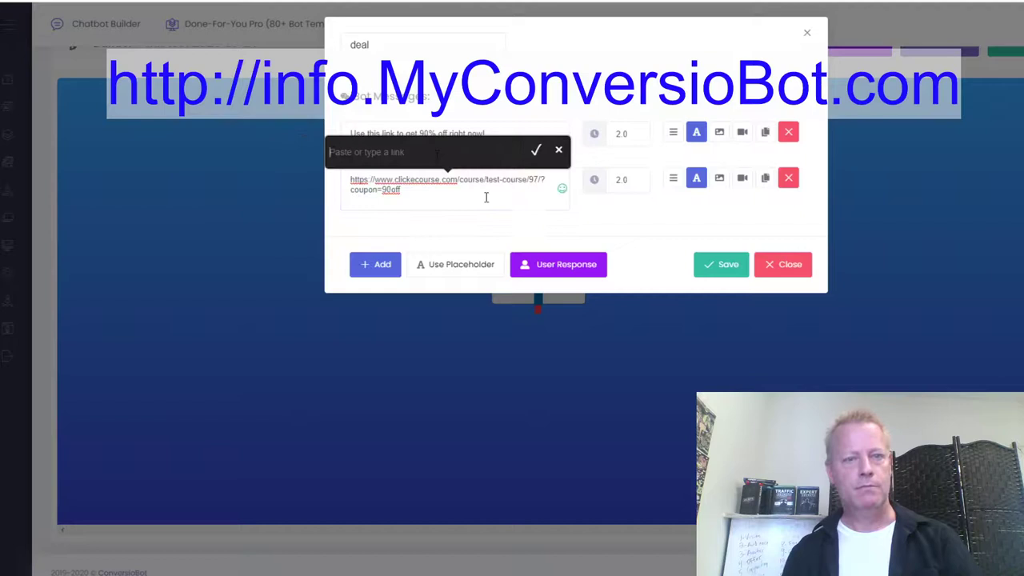
{"action": "key", "text": "ctrl+v"}
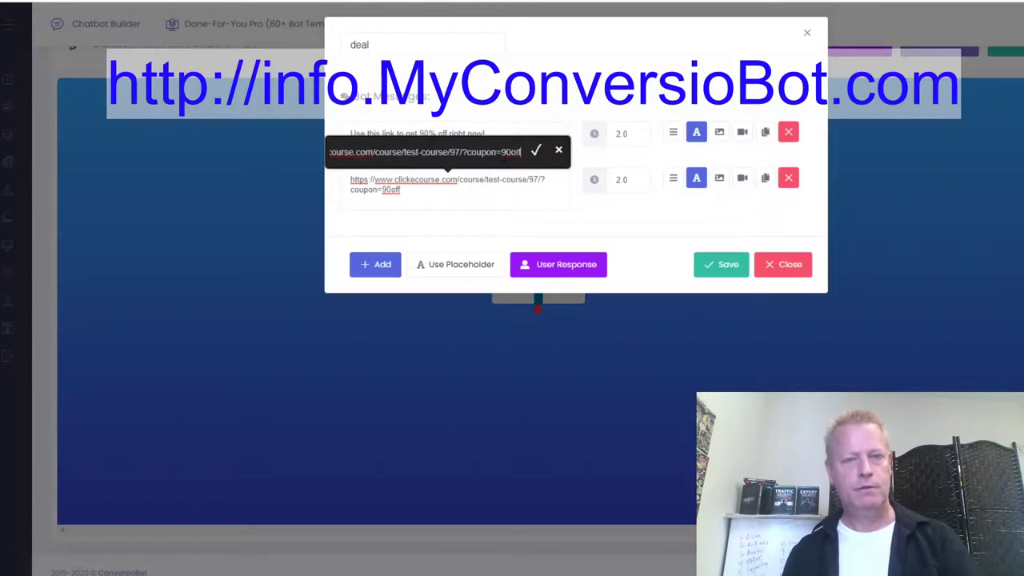
{"action": "left_click", "coordinate": [536, 152]}
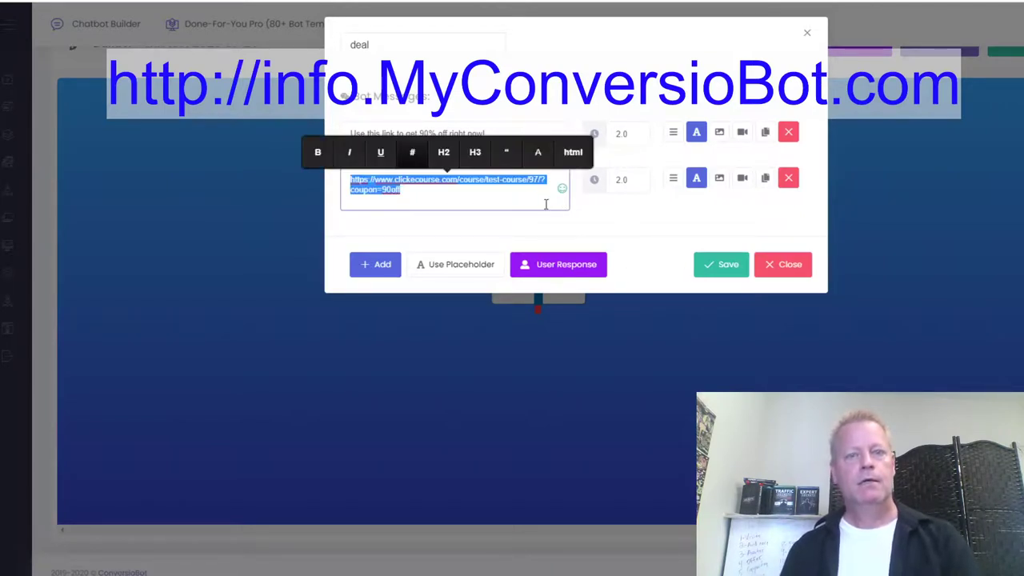
{"action": "left_click", "coordinate": [521, 200]}
{"action": "left_click", "coordinate": [716, 267]}
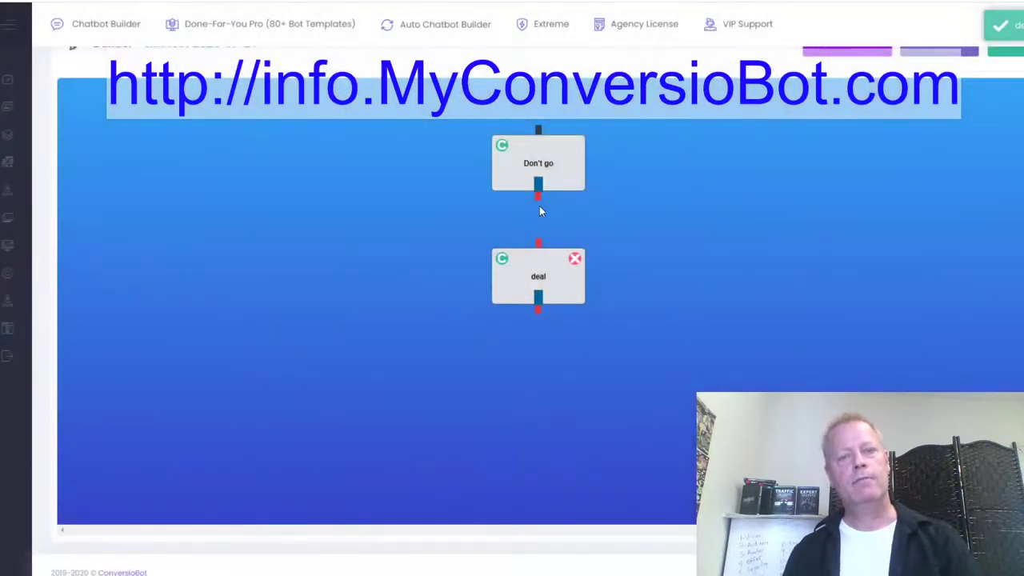
- Connect the Don't go block to the deal block and return to the My Bots list
{"action": "left_click_drag", "start_coordinate": [538, 196], "coordinate": [538, 244]}
{"action": "scroll", "coordinate": [999, 102], "scroll_direction": "up", "scroll_amount": 2}
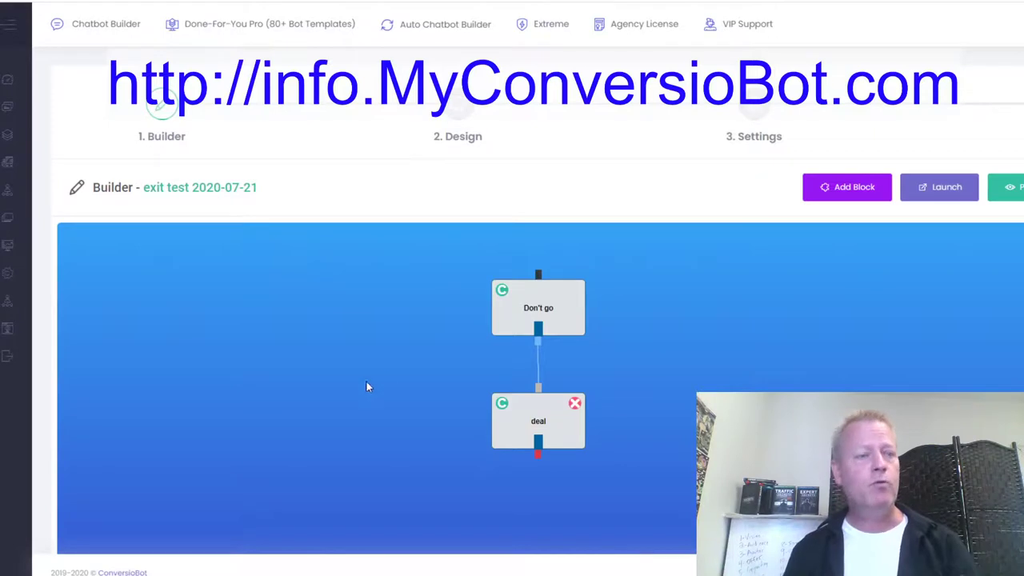
{"action": "mouse_move", "coordinate": [8, 96]}
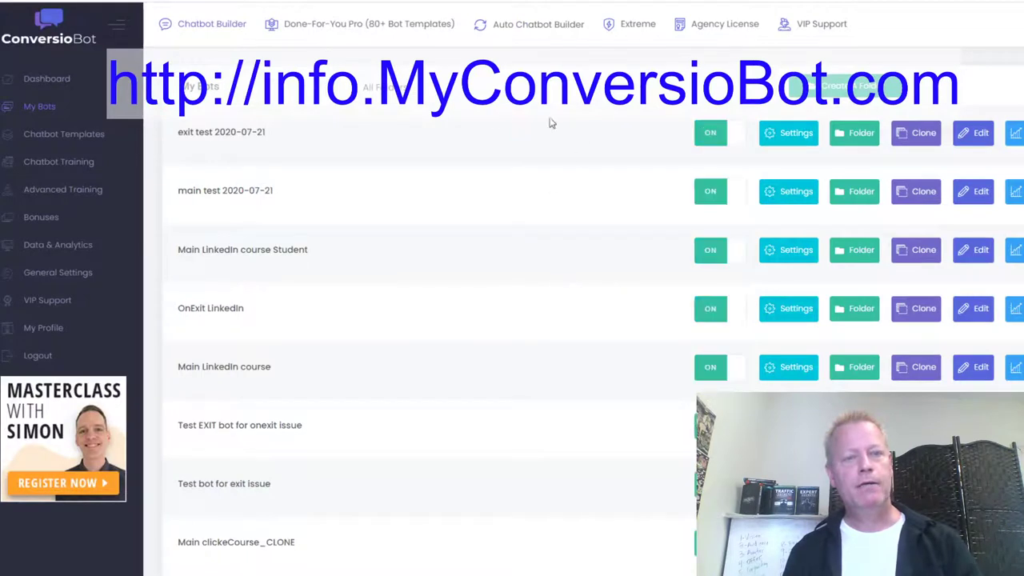
{"action": "left_click", "coordinate": [452, 96]}
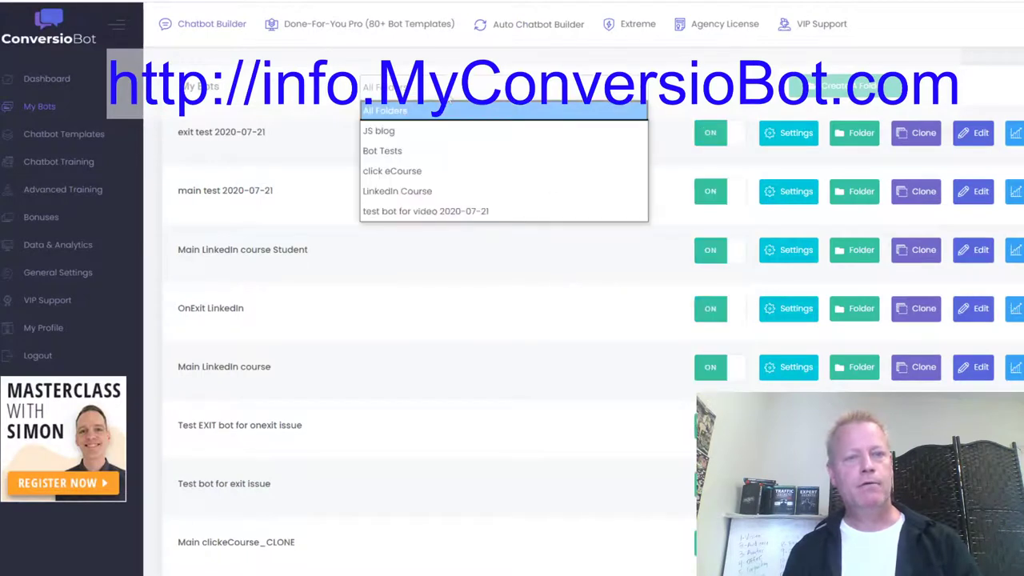
- Enable Open Bot on Exit Hover for main test with template 'exit test 2020-07-21', and save
{"action": "left_click", "coordinate": [446, 212]}
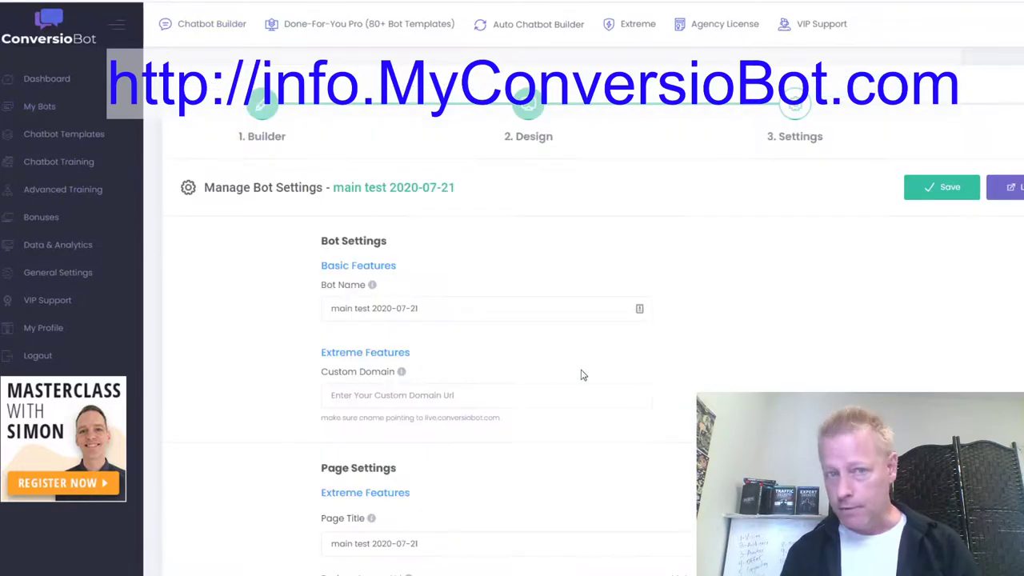
{"action": "scroll", "coordinate": [576, 371], "scroll_direction": "down", "scroll_amount": 8}
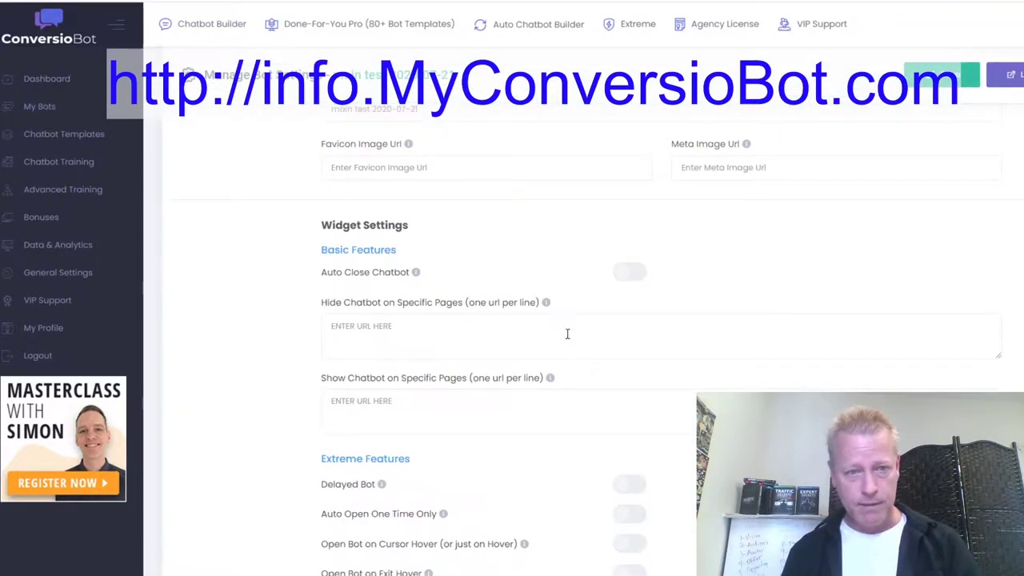
{"action": "scroll", "coordinate": [520, 324], "scroll_direction": "down", "scroll_amount": 4}
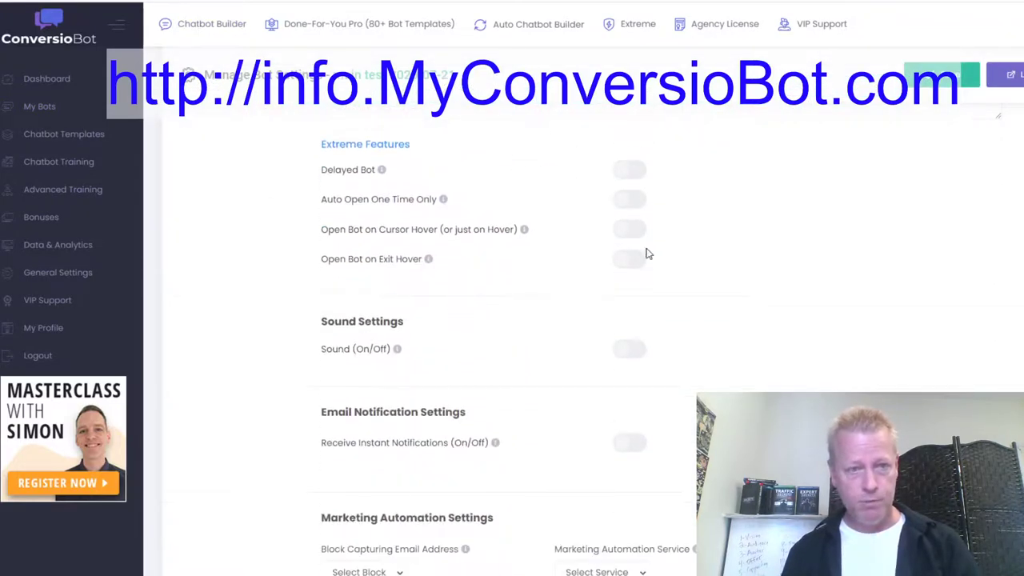
{"action": "left_click", "coordinate": [630, 260]}
{"action": "left_click", "coordinate": [691, 292]}
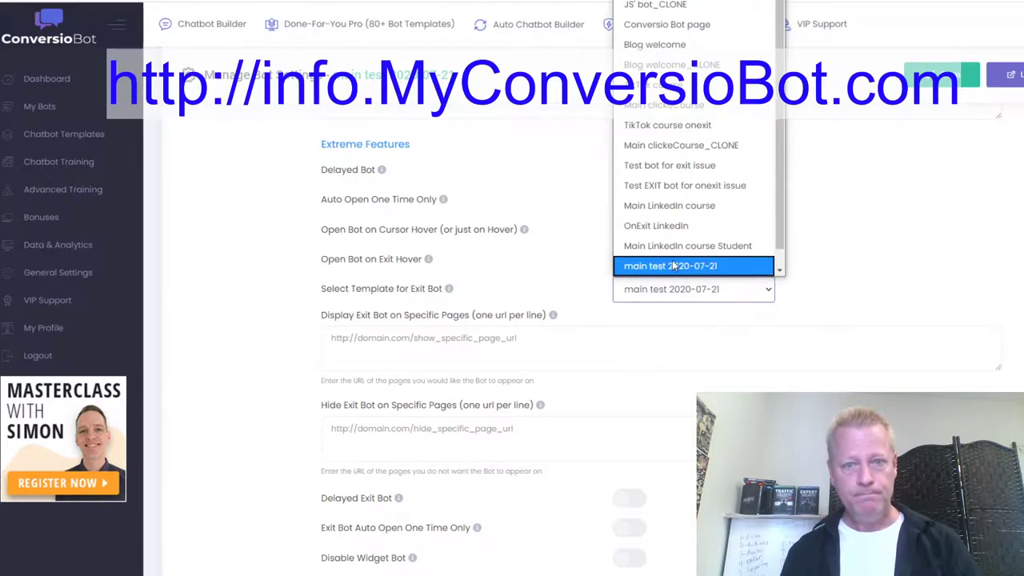
{"action": "scroll", "coordinate": [698, 256], "scroll_direction": "down", "scroll_amount": 1}
{"action": "left_click", "coordinate": [698, 266]}
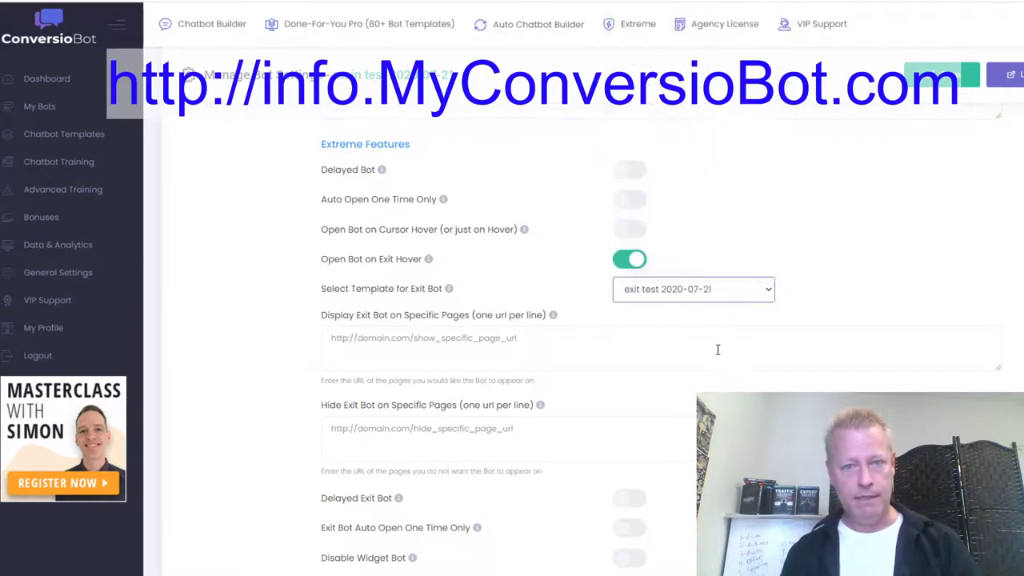
{"action": "left_click", "coordinate": [970, 82]}
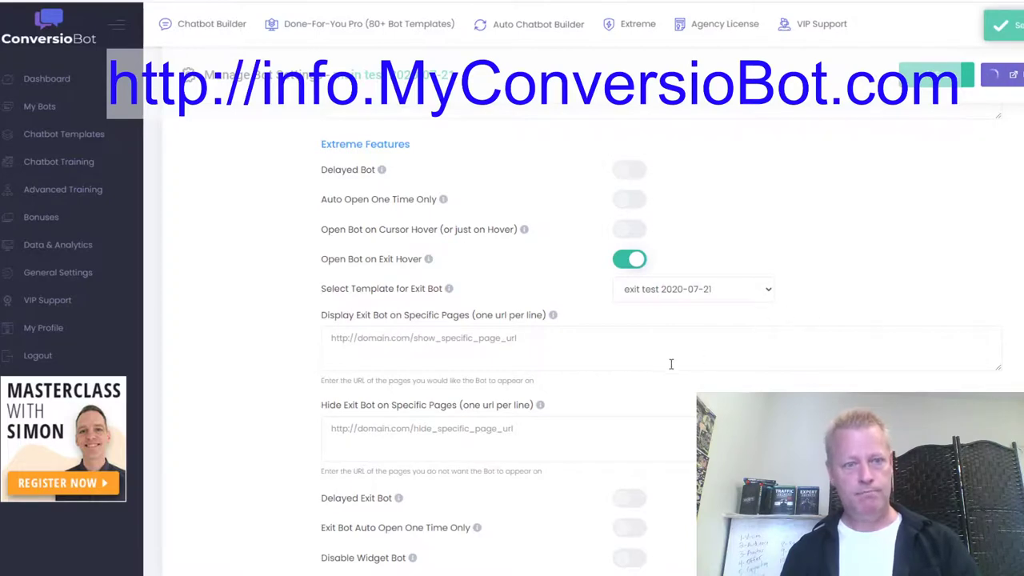
{"action": "scroll", "coordinate": [671, 364], "scroll_direction": "up", "scroll_amount": 10}
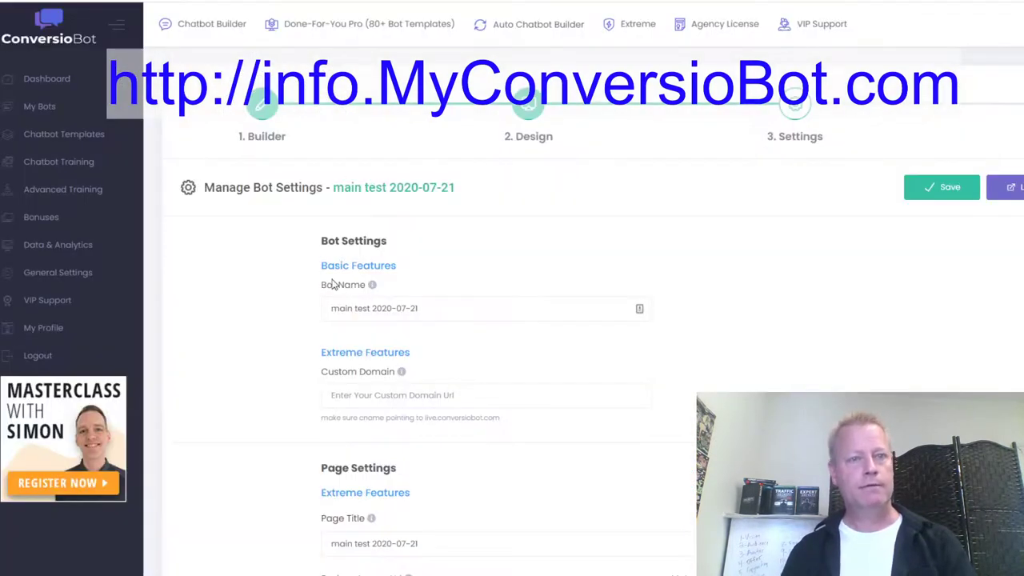
- Copy the main test bot's Bot ID from the WordPress Plugin section of the Publish page
{"action": "scroll", "coordinate": [333, 276], "scroll_direction": "down", "scroll_amount": 3}
{"action": "scroll", "coordinate": [334, 265], "scroll_direction": "up", "scroll_amount": 3}
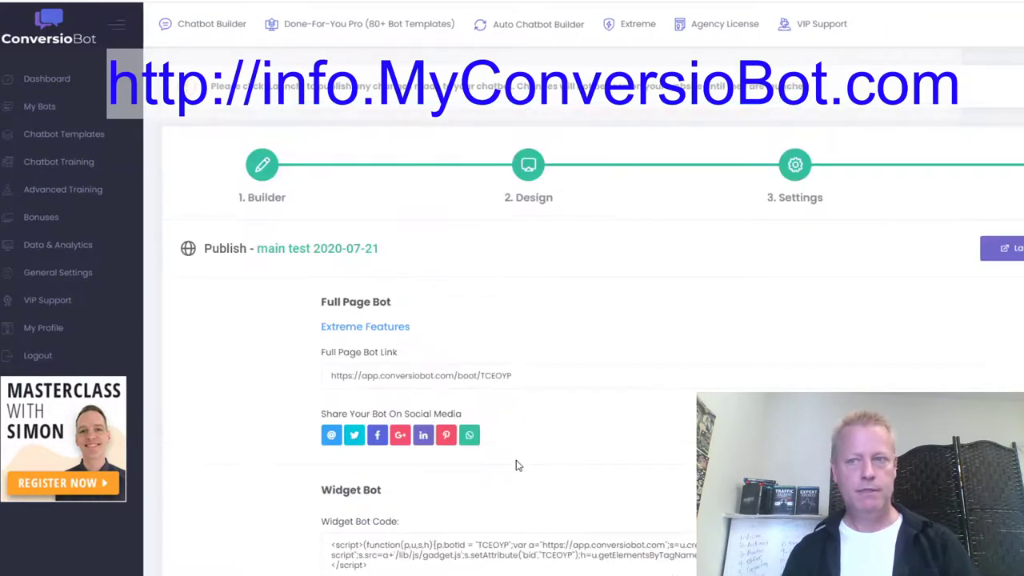
{"action": "scroll", "coordinate": [517, 465], "scroll_direction": "down", "scroll_amount": 9}
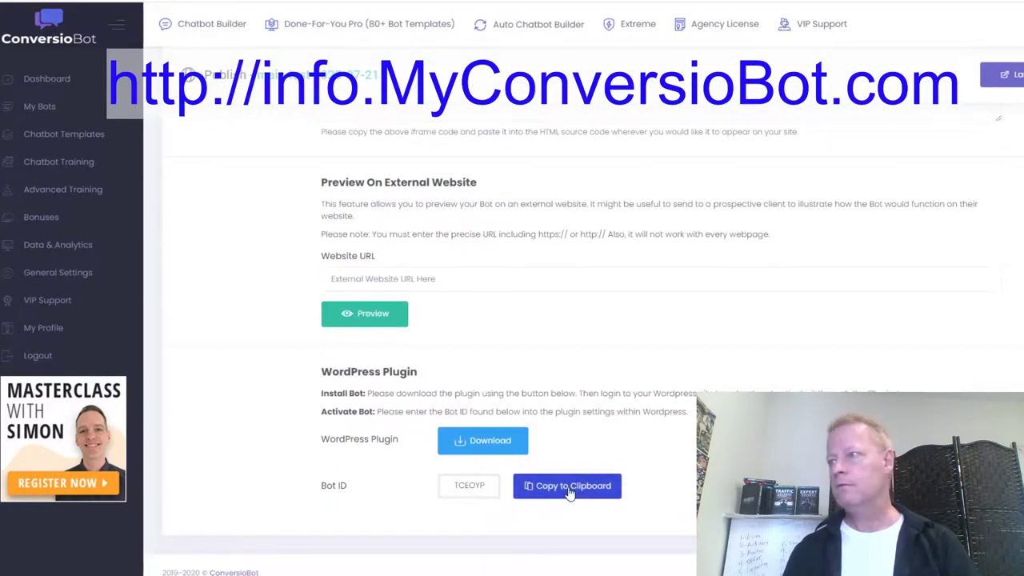
{"action": "left_click", "coordinate": [569, 490]}
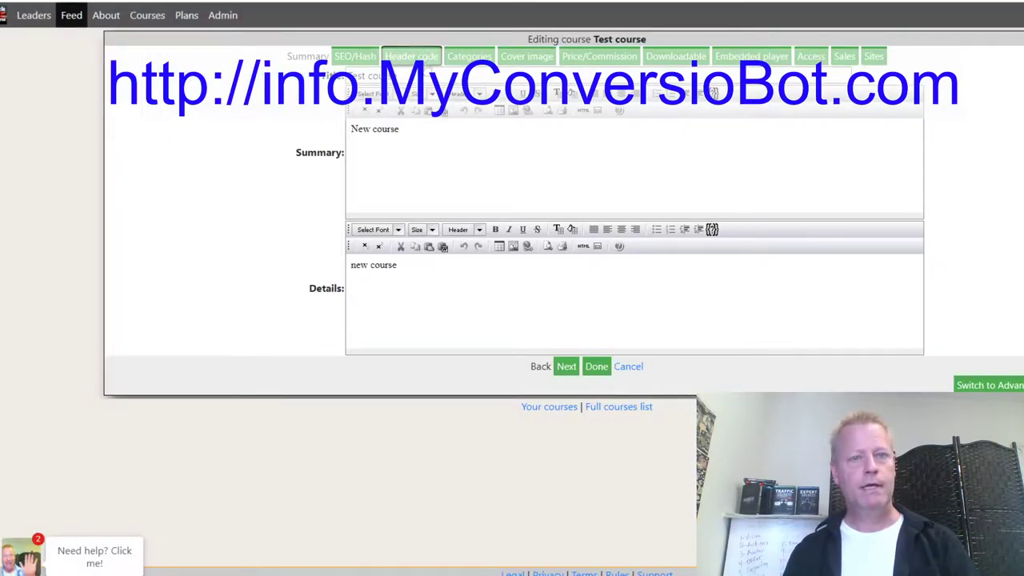
{"action": "left_click", "coordinate": [412, 56]}
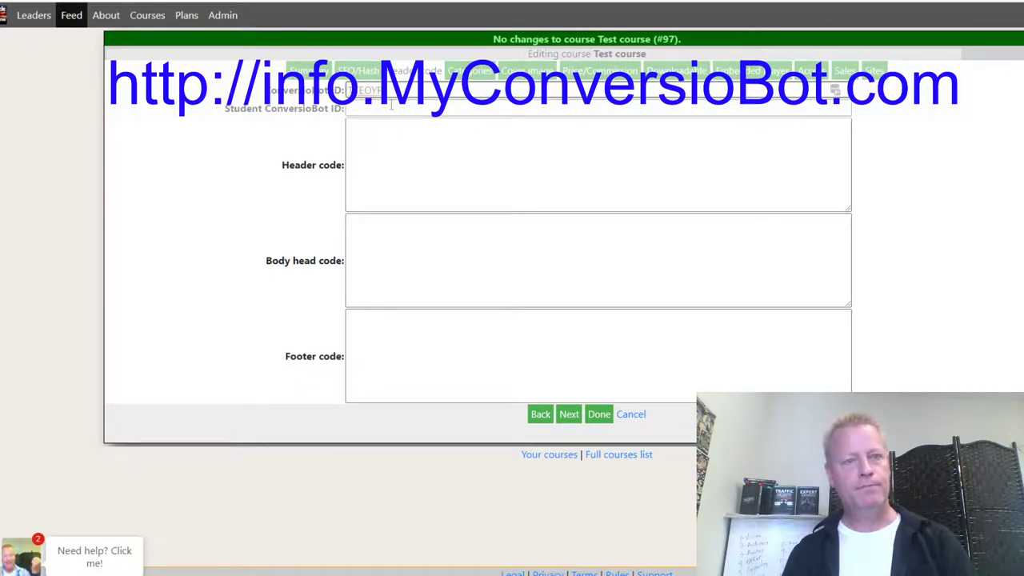
- Save the Test course with the Bot ID in its ConversioBot ID field
{"action": "left_click", "coordinate": [599, 415]}
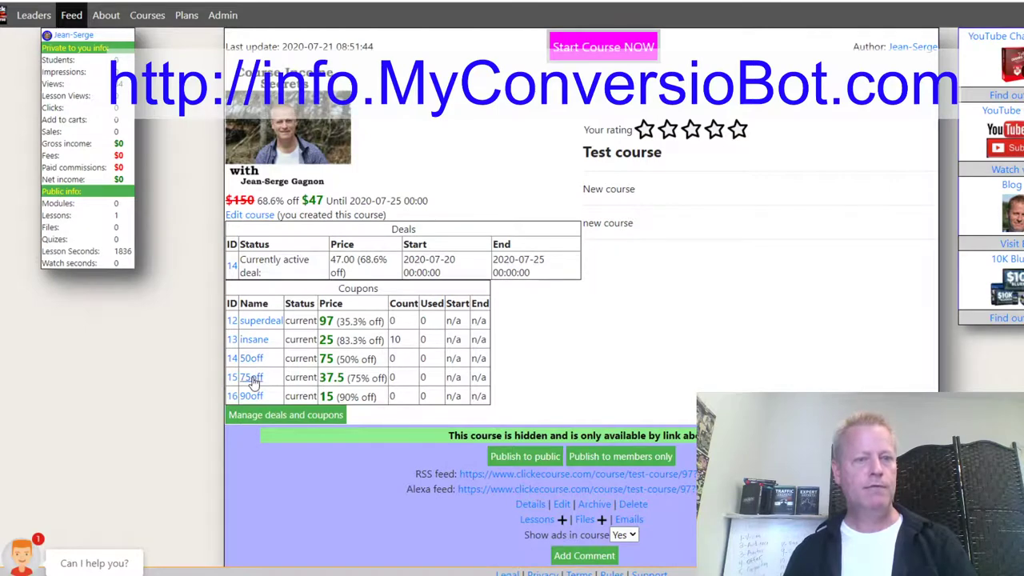
- Open the 75off coupon page in an incognito window and check its $37.50 price
{"action": "right_click", "coordinate": [252, 381]}
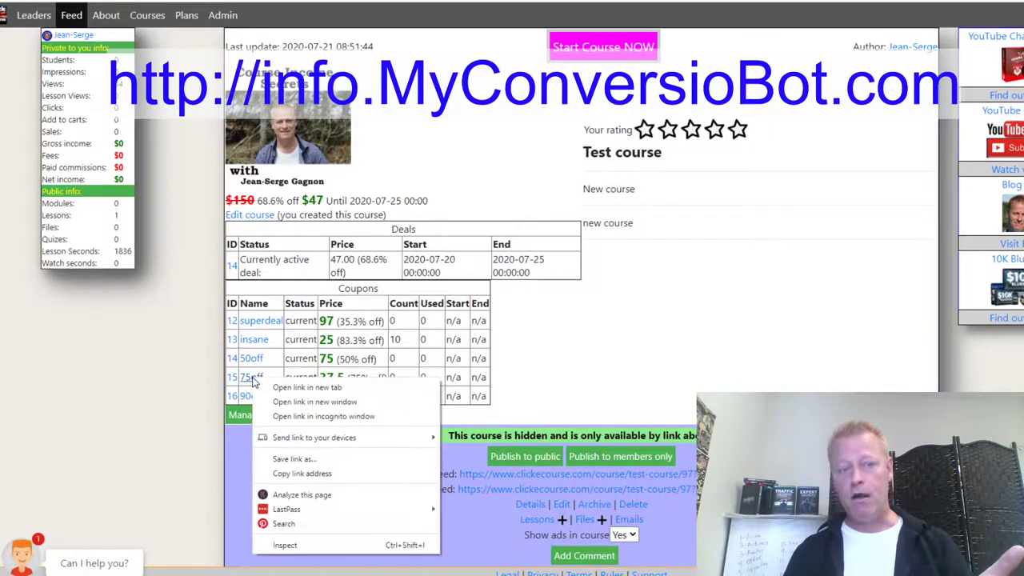
{"action": "left_click", "coordinate": [344, 416]}
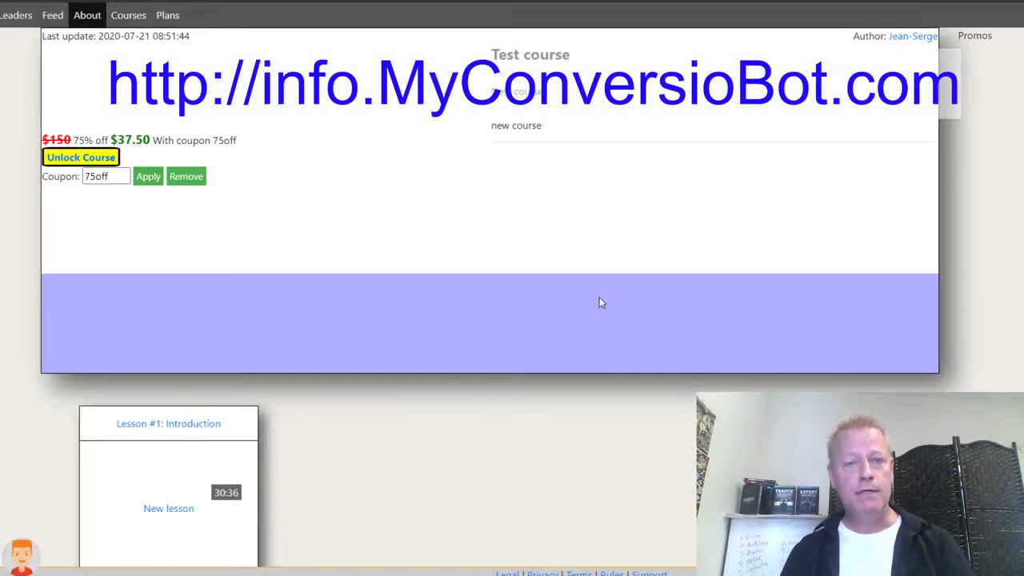
{"action": "left_click_drag", "start_coordinate": [104, 202], "coordinate": [290, 263]}
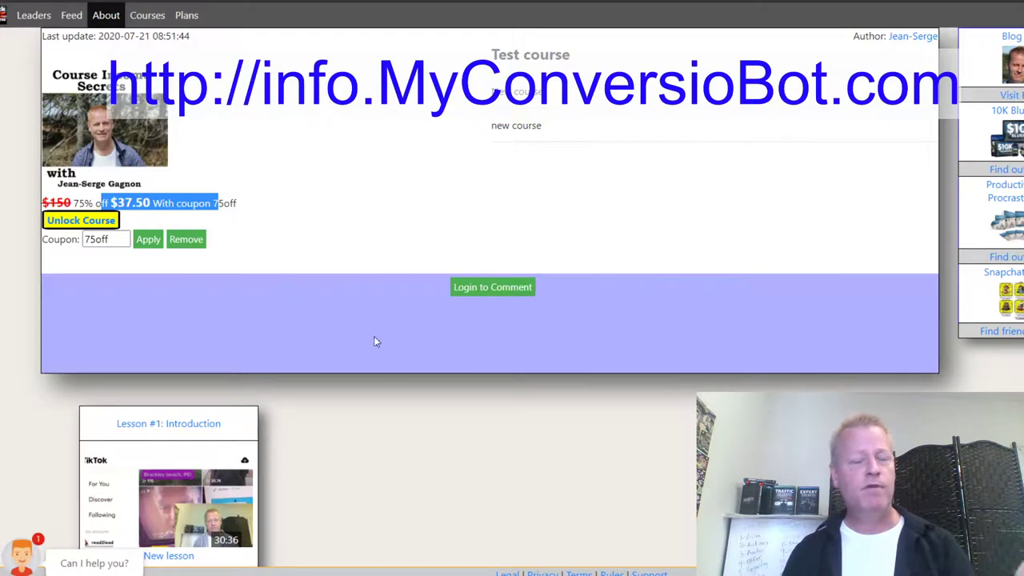
{"action": "left_click", "coordinate": [535, 349]}
- Trigger the exit bot so it shows 'Wait! Don't go' with the 90off coupon link
{"action": "scroll", "coordinate": [618, 359], "scroll_direction": "down", "scroll_amount": 2}
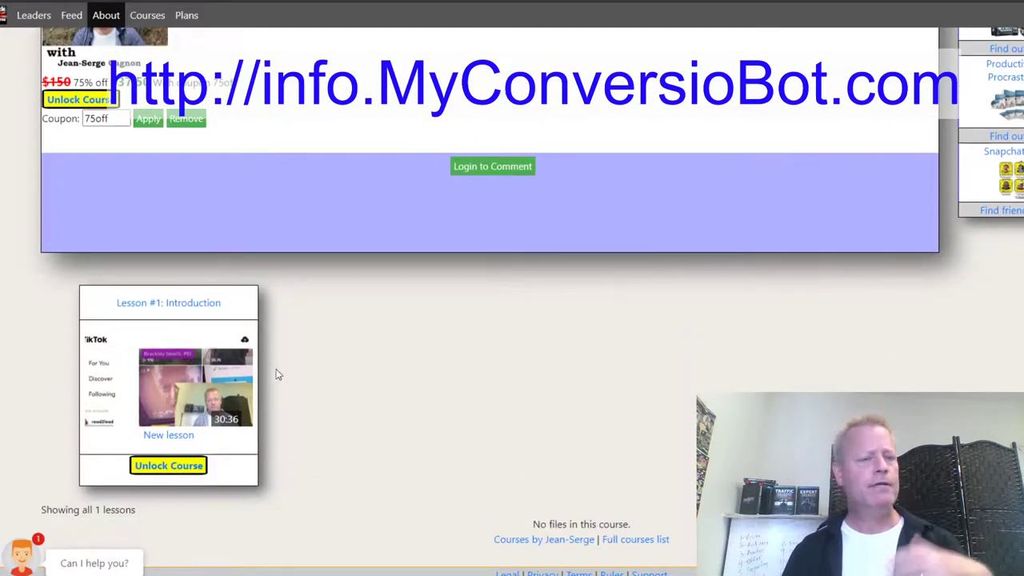
{"action": "scroll", "coordinate": [623, 331], "scroll_direction": "up", "scroll_amount": 2}
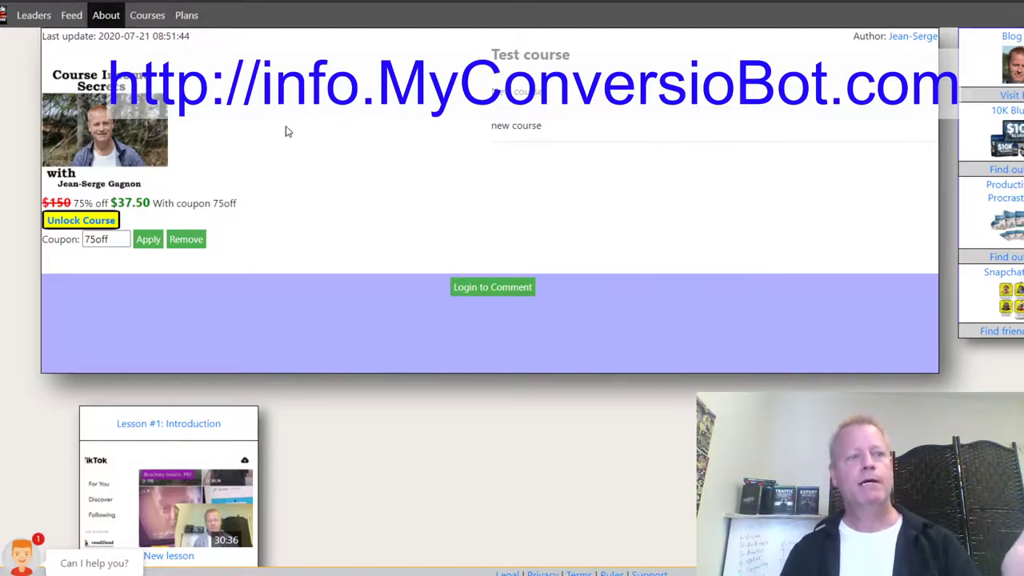
{"action": "left_click", "coordinate": [492, 286]}
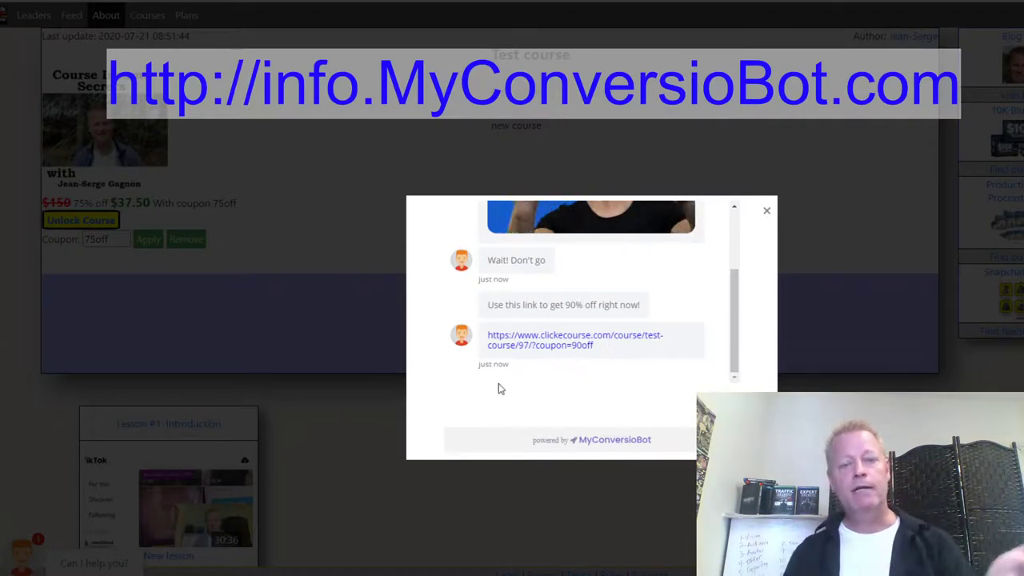
- Follow the bot's 90off coupon link and confirm the course is priced at $15
{"action": "left_click", "coordinate": [568, 348]}
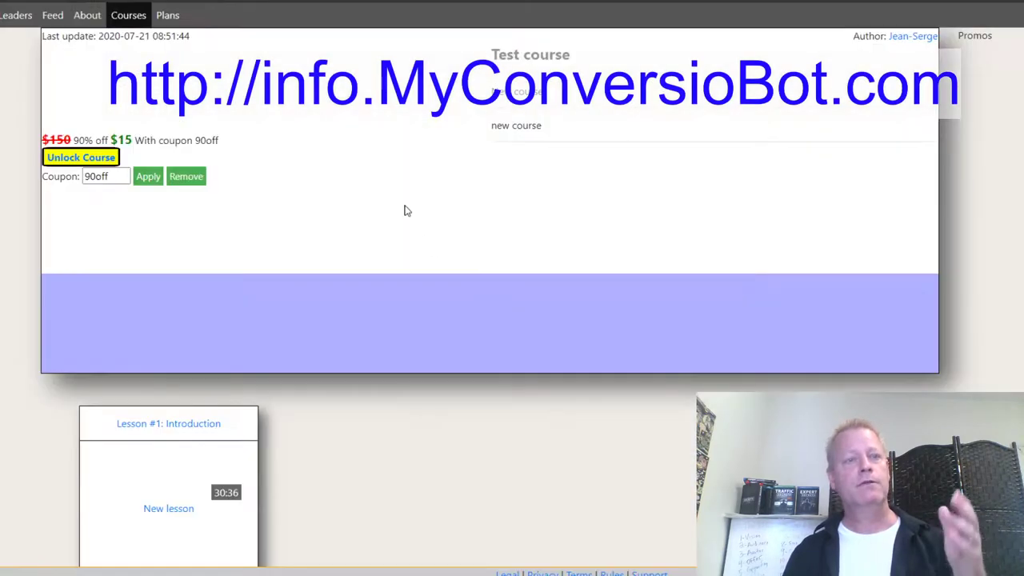
{"action": "left_click_drag", "start_coordinate": [244, 216], "coordinate": [111, 204]}
{"action": "left_click", "coordinate": [244, 217]}
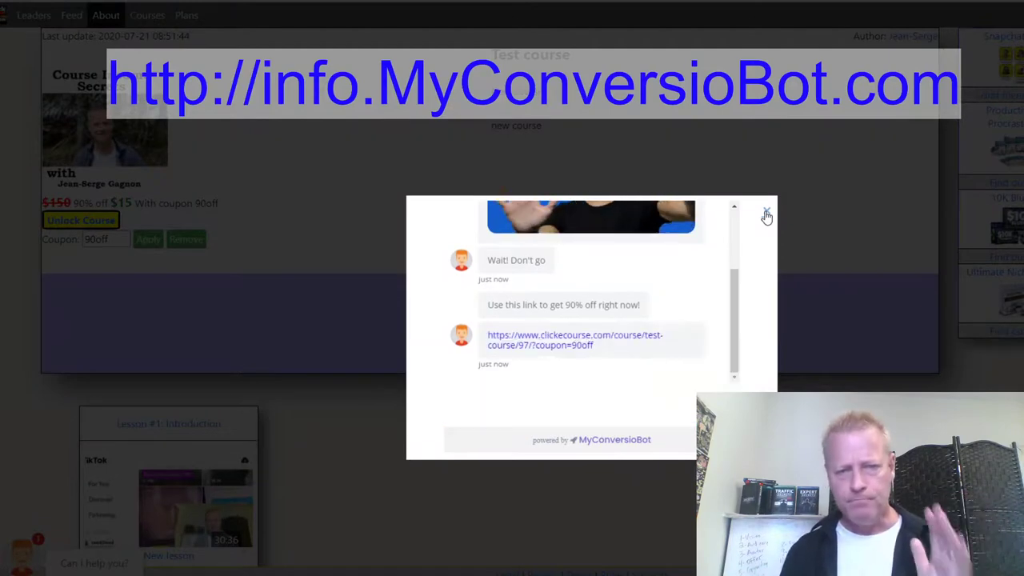
- Close the exit bot and review the Test course page with deal #14 and five coupons
{"action": "left_click", "coordinate": [766, 214]}
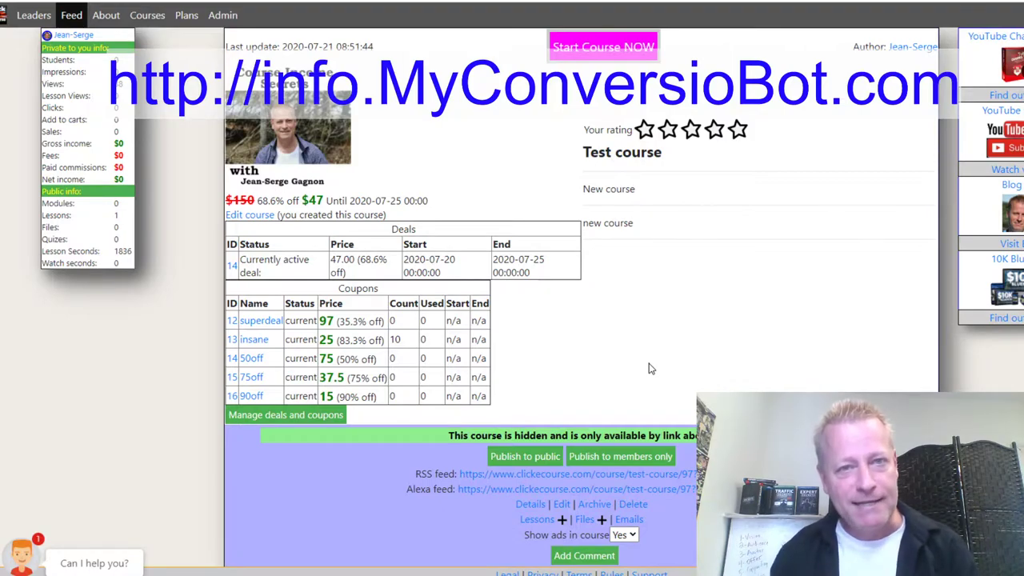
{"action": "scroll", "coordinate": [649, 365], "scroll_direction": "down", "scroll_amount": 4}
{"action": "scroll", "coordinate": [648, 364], "scroll_direction": "up", "scroll_amount": 4}
{"action": "scroll", "coordinate": [649, 365], "scroll_direction": "down", "scroll_amount": 4}
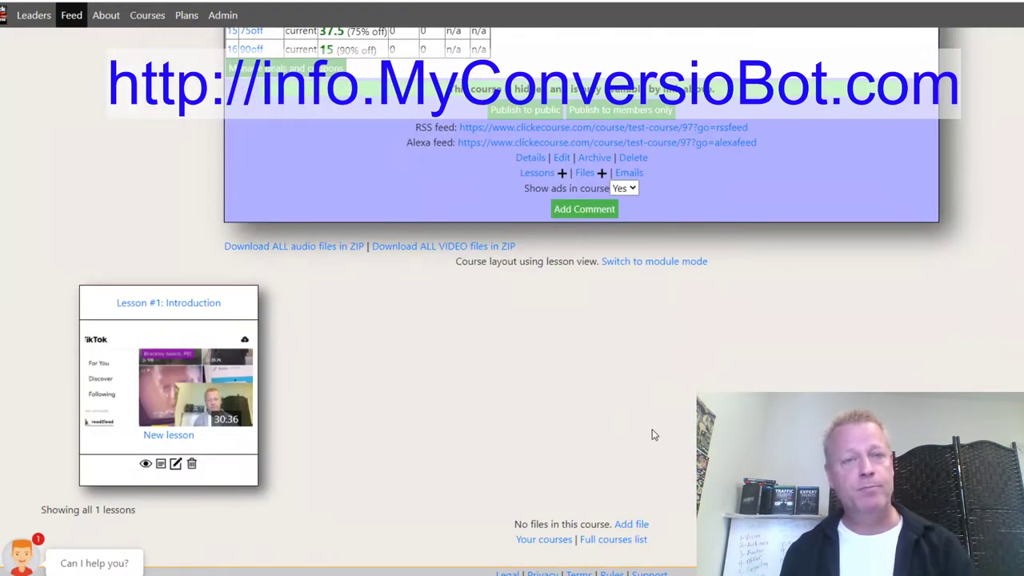
{"action": "scroll", "coordinate": [651, 432], "scroll_direction": "up", "scroll_amount": 4}
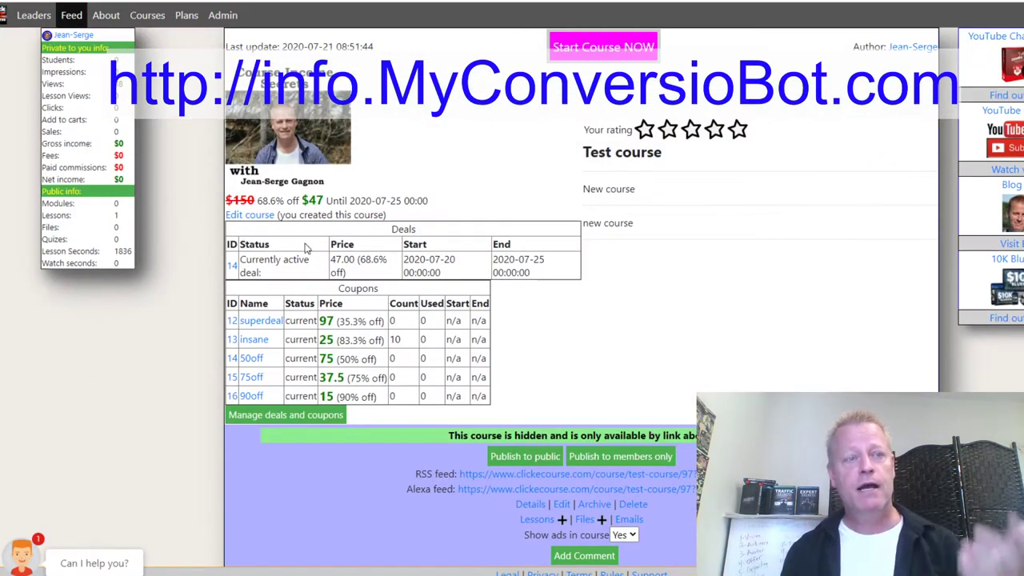